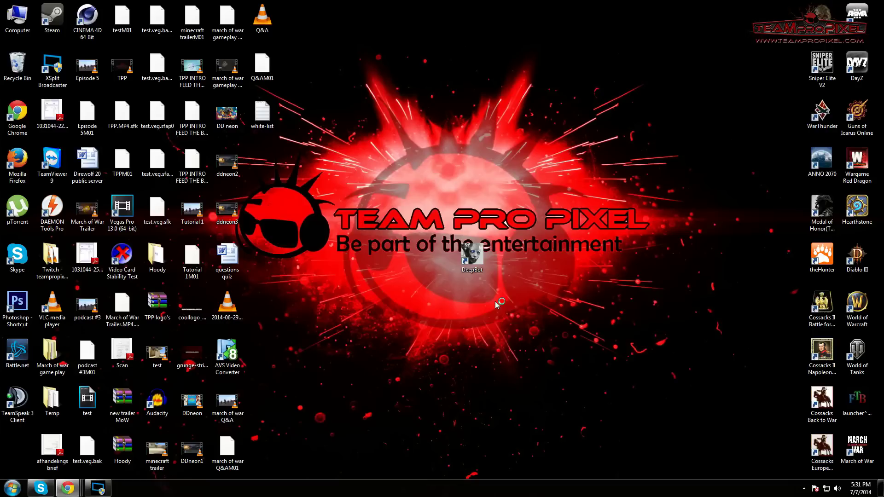
# Launch DeepBot from the desktop and switch to the Deep Bot website in Chrome to view its home page.
pyautogui.doubleClick(481, 265)
pyautogui.moveTo(69, 489)
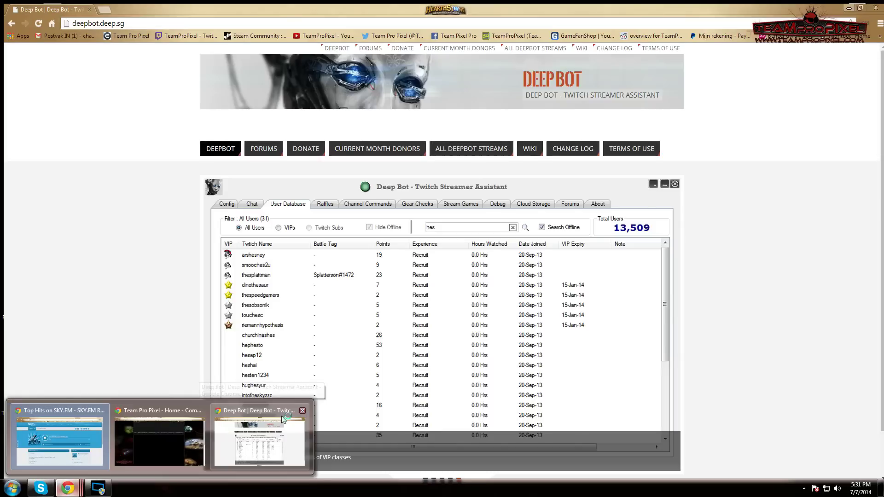
pyautogui.click(284, 419)
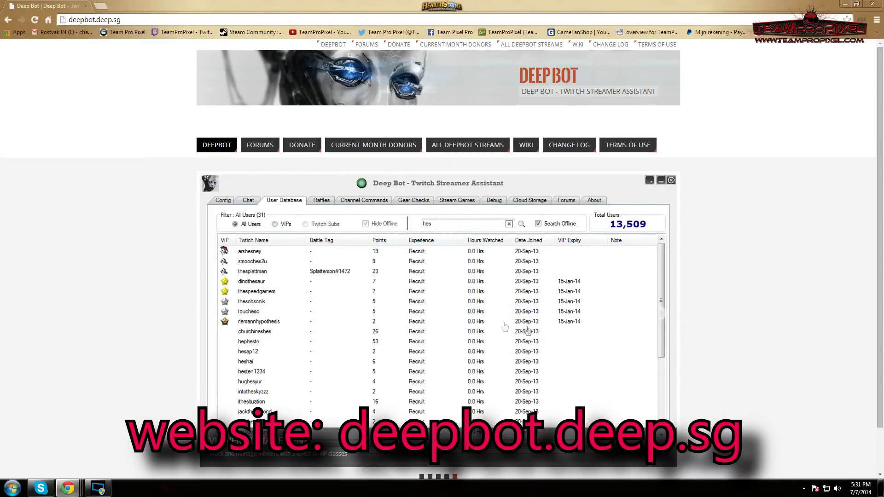
pyautogui.scroll(-1, 613, 363)
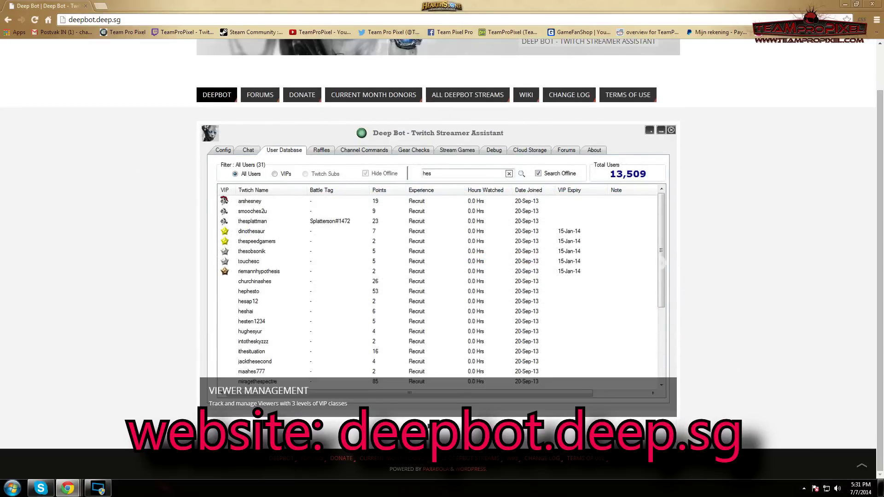
pyautogui.scroll(1, 324, 346)
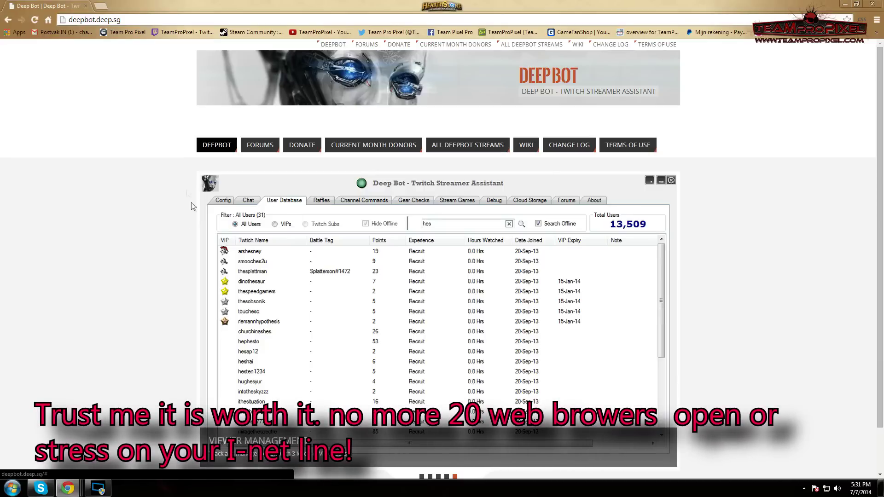
# Open the "Closed Beta Applications Phase 2 - Now Open" topic in the forum's Closed Beta Applications board.
pyautogui.click(267, 147)
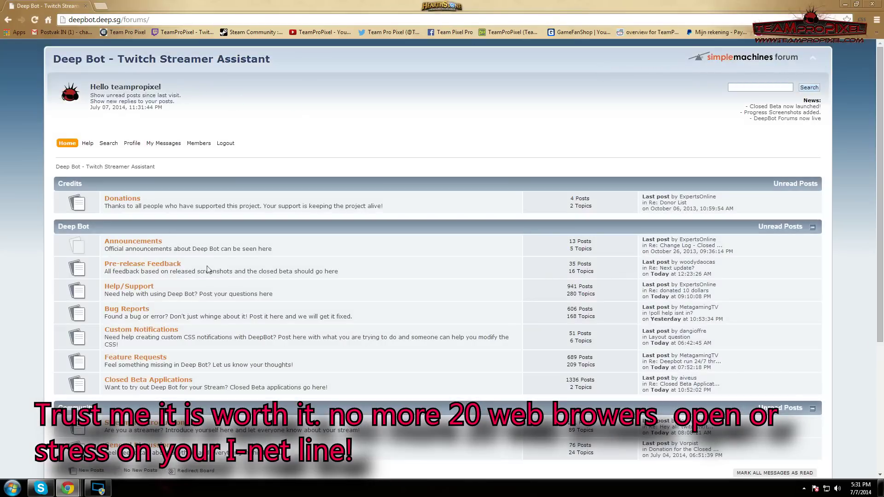
pyautogui.scroll(-1, 153, 217)
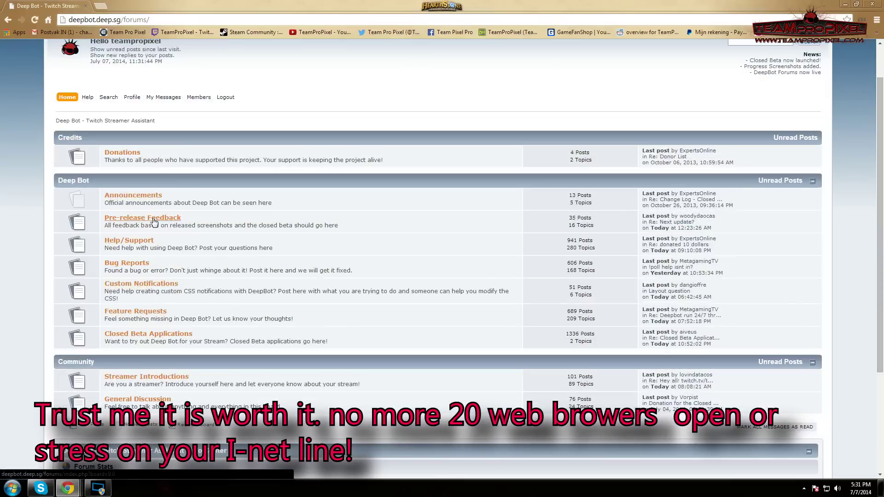
pyautogui.click(144, 339)
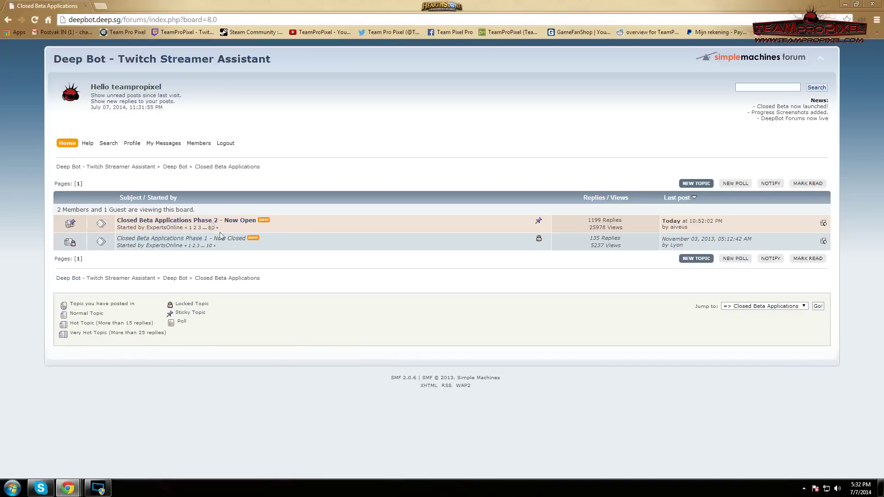
pyautogui.click(206, 222)
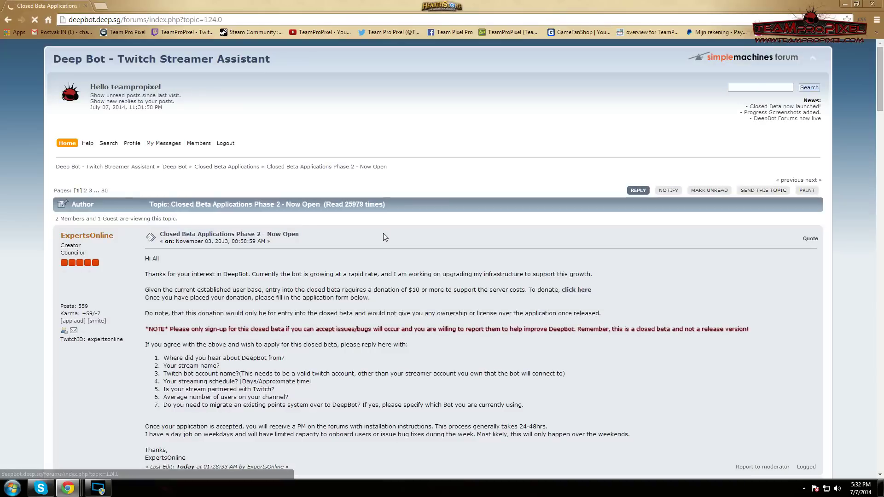
# Review the seven application questions in the topic's first post, highlighting the whole list.
pyautogui.scroll(-2, 210, 235)
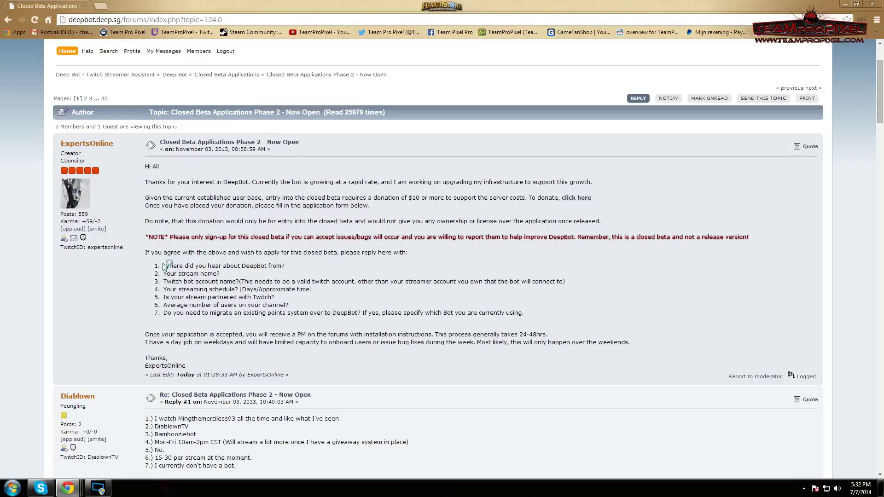
pyautogui.moveTo(162, 266); pyautogui.dragTo(461, 325)
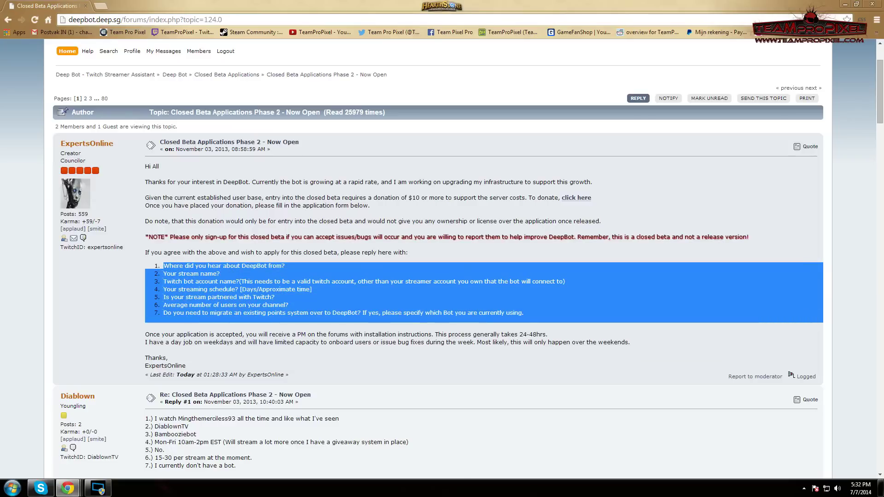
pyautogui.scroll(-10, 549, 314)
pyautogui.scroll(9, 470, 339)
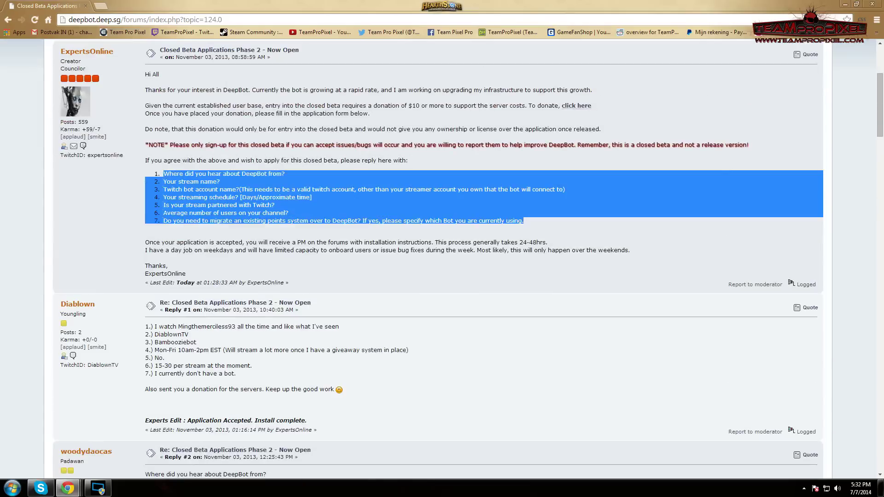
pyautogui.scroll(2, 265, 298)
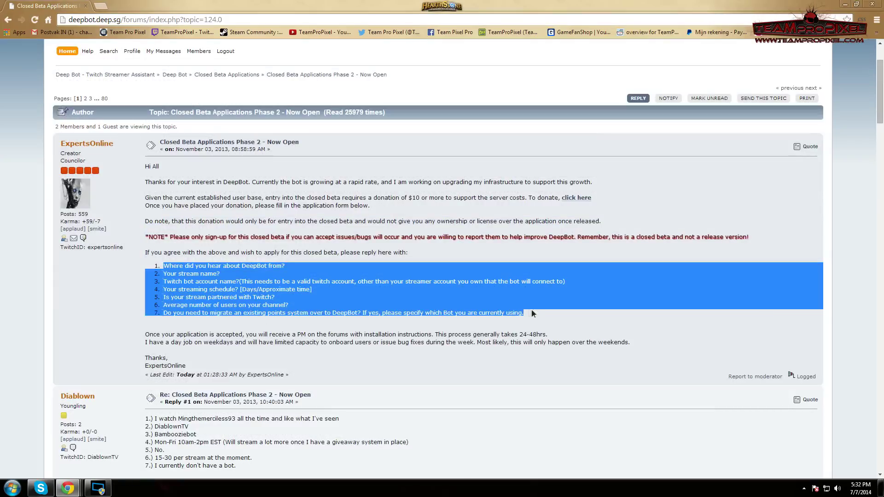
pyautogui.click(290, 273)
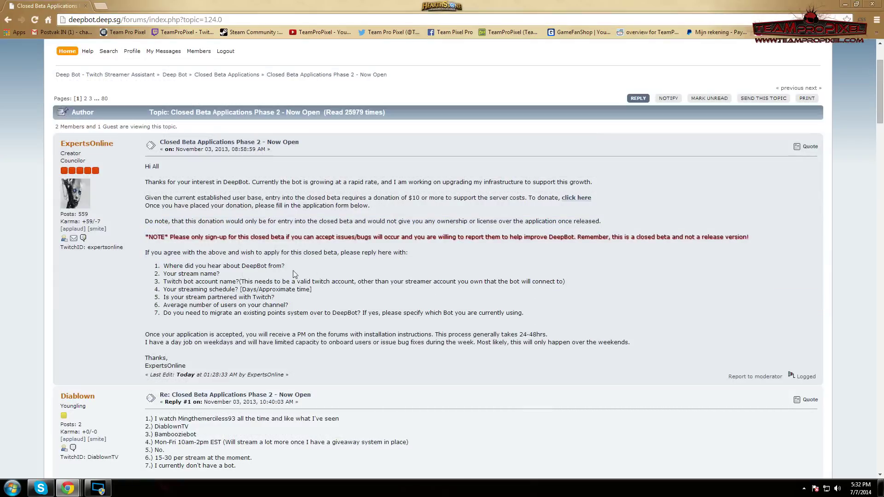
pyautogui.click(101, 5)
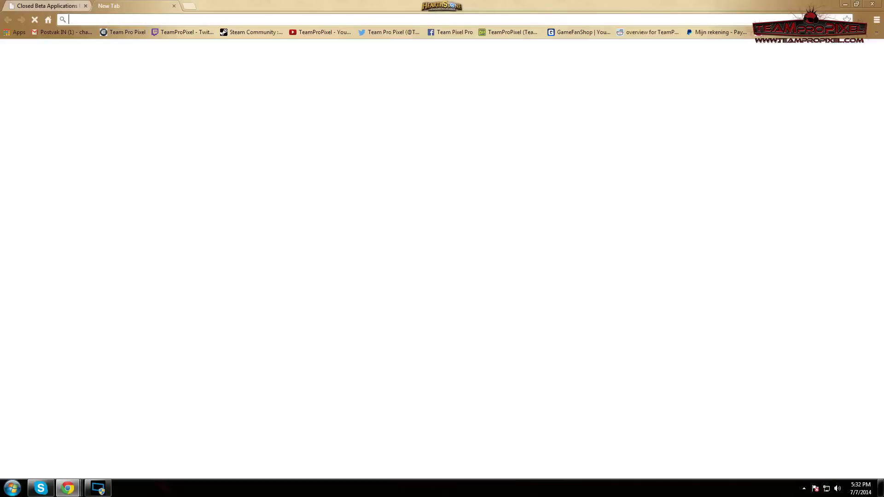
pyautogui.write('www.twitch.tv/teampropixel')
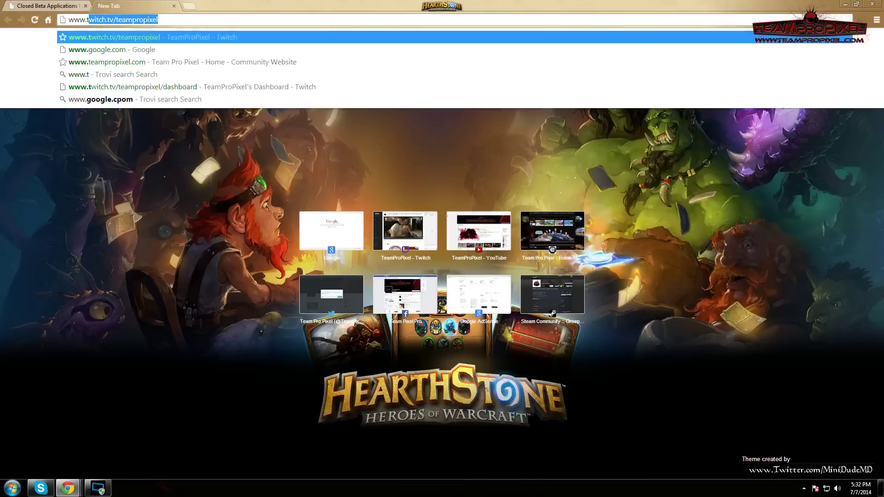
pyautogui.press('Return')
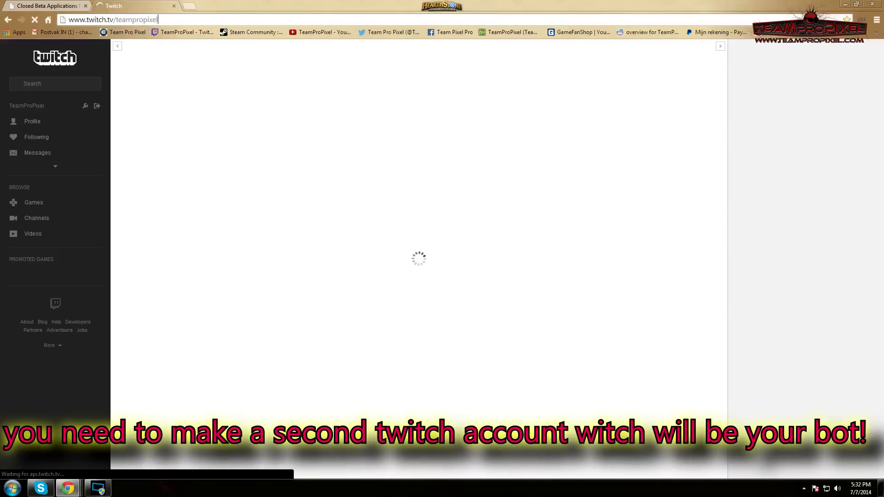
pyautogui.doubleClick(137, 20)
pyautogui.press('BackSpace')
pyautogui.press('BackSpace')
pyautogui.press('Return')
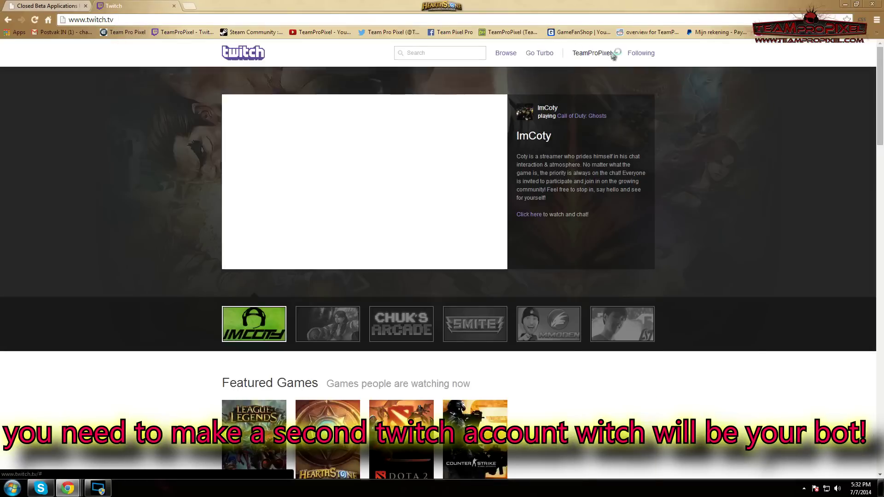
pyautogui.click(612, 53)
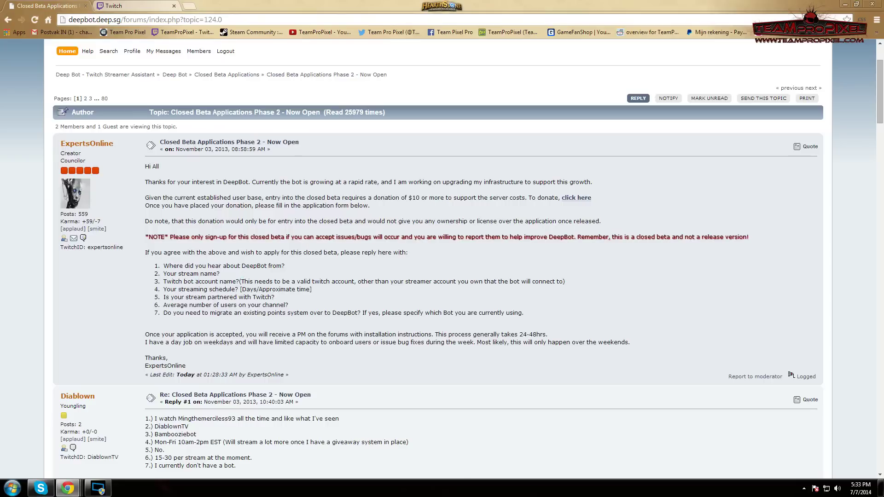
# Highlight the "Your stream name?" question in the forum post and open the bookmarked TeamProPixel Twitch channel in a new tab.
pyautogui.moveTo(220, 275); pyautogui.dragTo(163, 274)
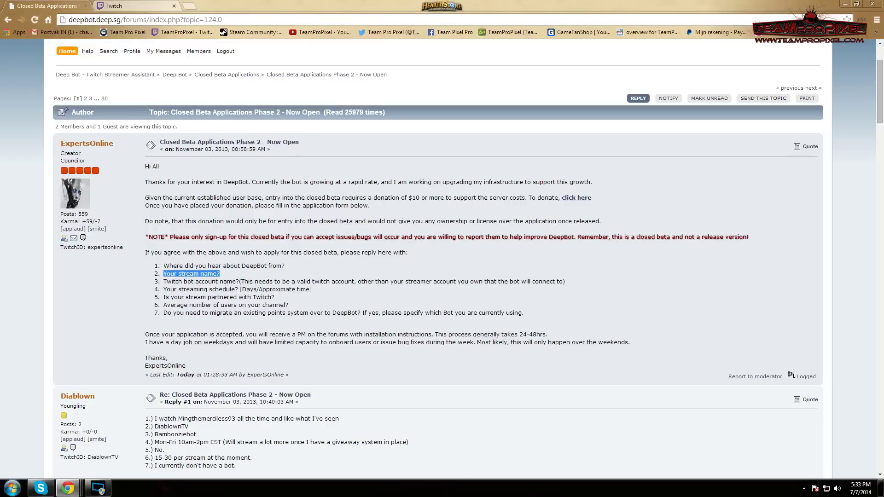
pyautogui.click(188, 6)
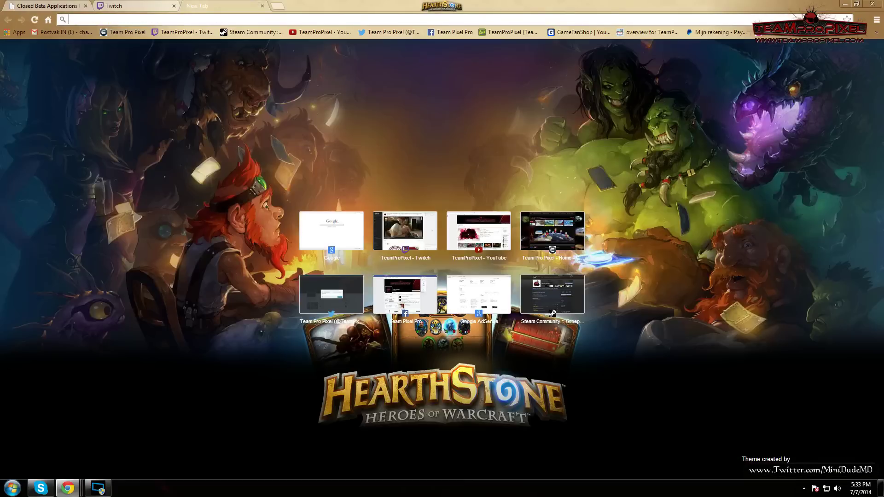
pyautogui.click(182, 32)
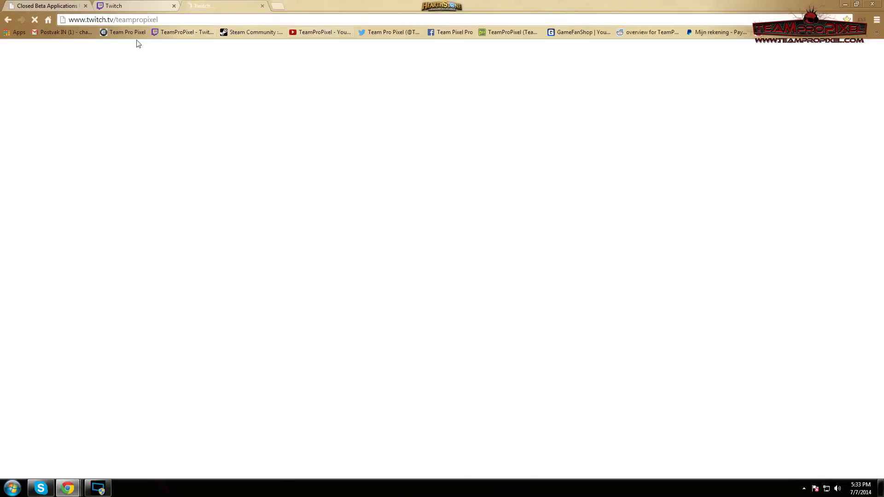
# Return to the application topic and highlight the questions about the Twitch bot account name and Twitch partnership.
pyautogui.click(51, 5)
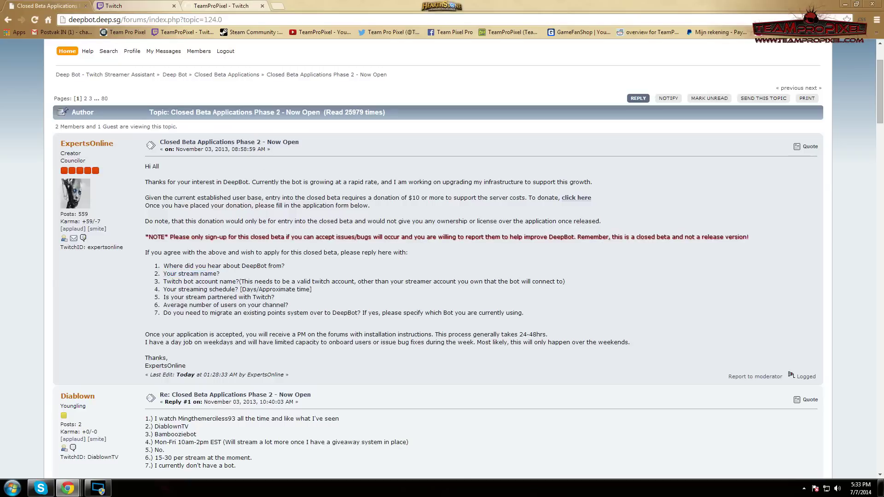
pyautogui.moveTo(232, 281); pyautogui.dragTo(163, 282)
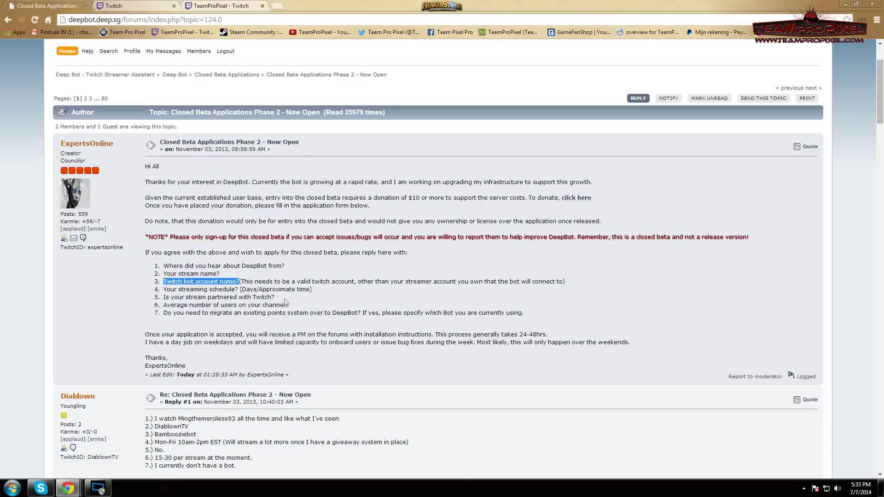
pyautogui.click(239, 281)
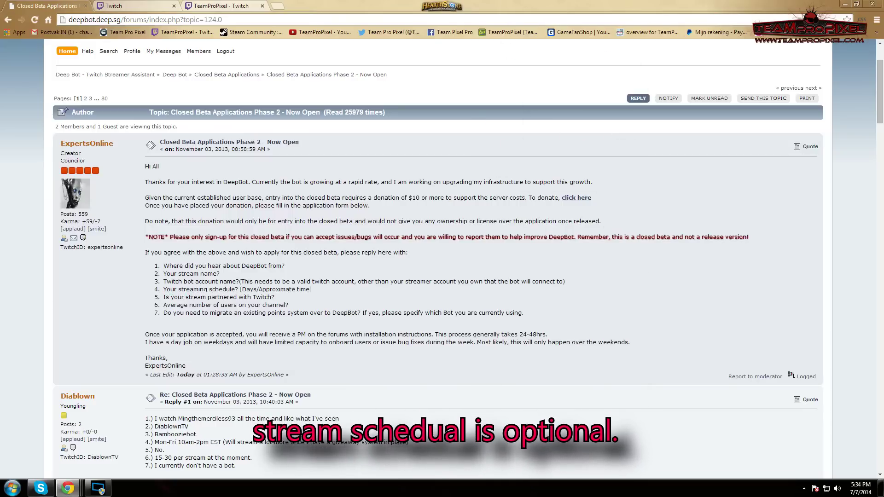
pyautogui.moveTo(166, 297); pyautogui.dragTo(275, 297)
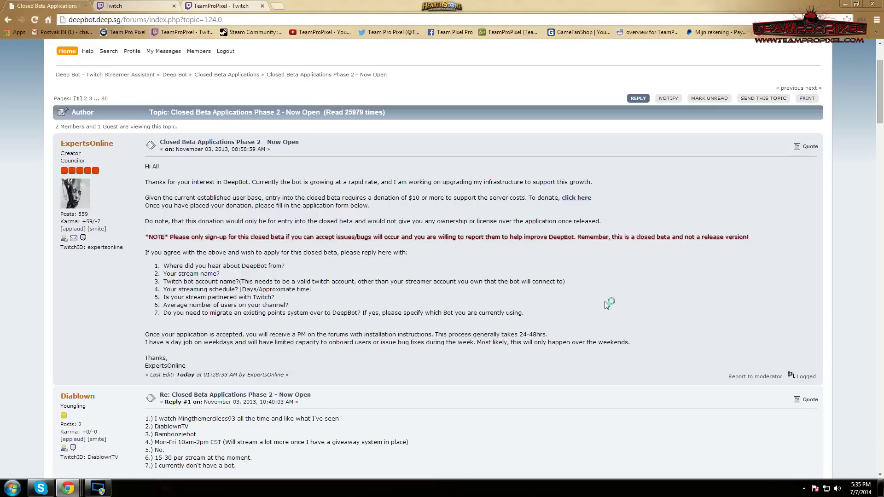
# Look through the applicants' replies below the first post and return to the start of the topic.
pyautogui.scroll(-15, 259, 284)
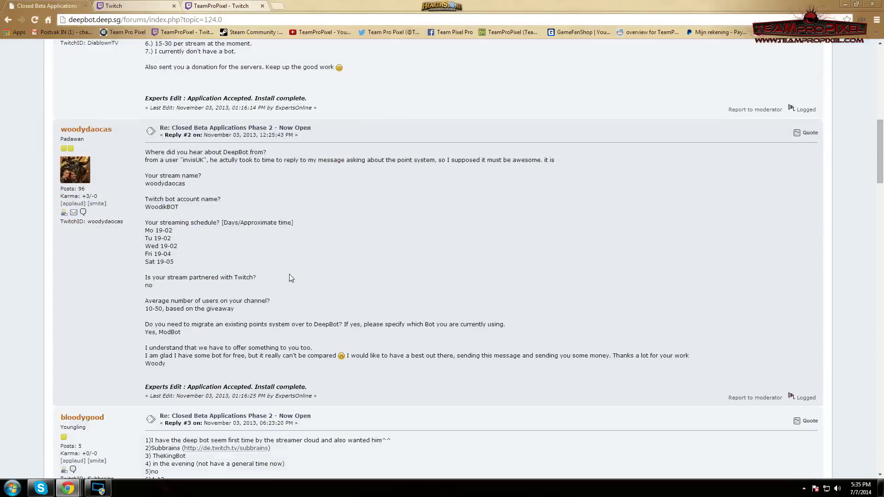
pyautogui.scroll(9, 289, 274)
pyautogui.scroll(9, 296, 279)
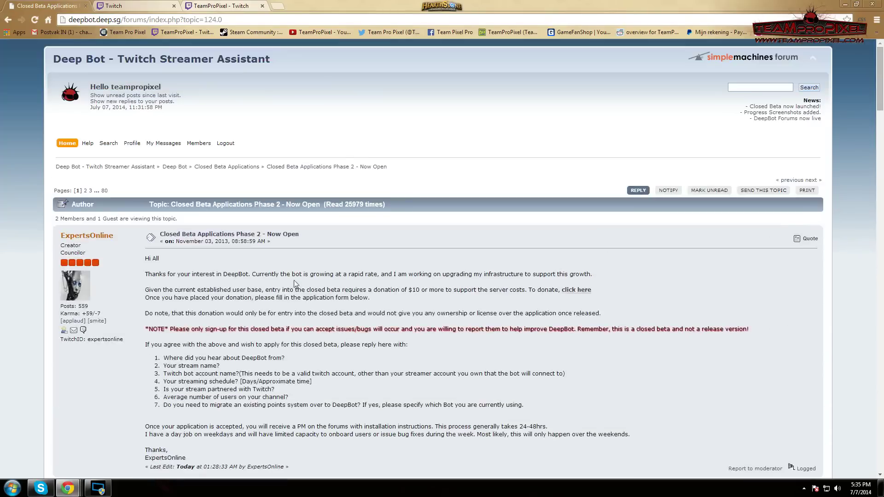
# Go back to the Deep Bot home page and open the site's Donate page.
pyautogui.click(6, 20)
pyautogui.click(6, 20)
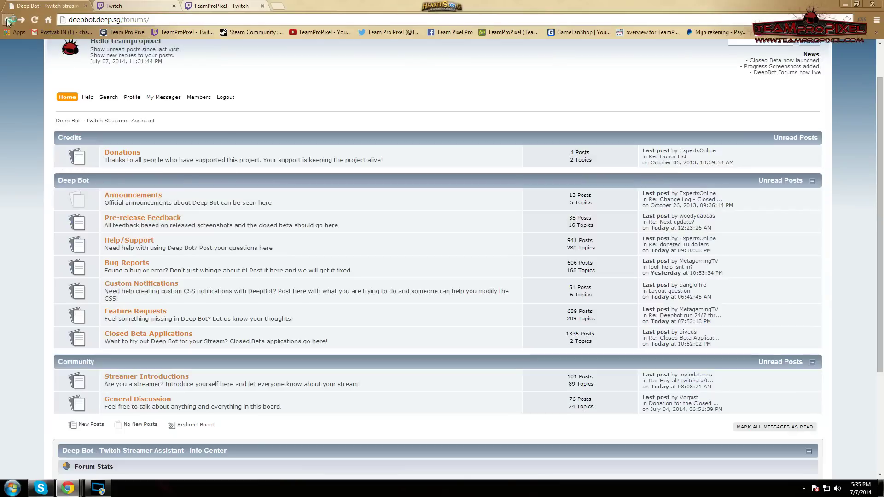
pyautogui.click(6, 20)
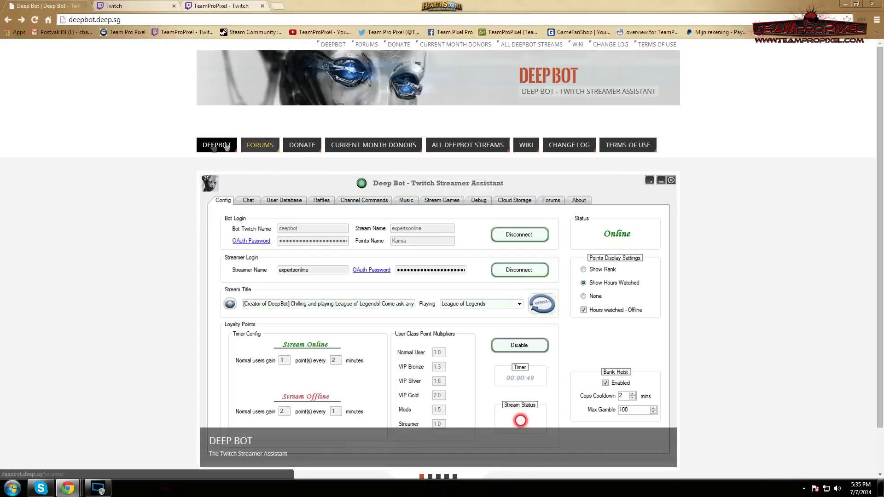
pyautogui.click(309, 145)
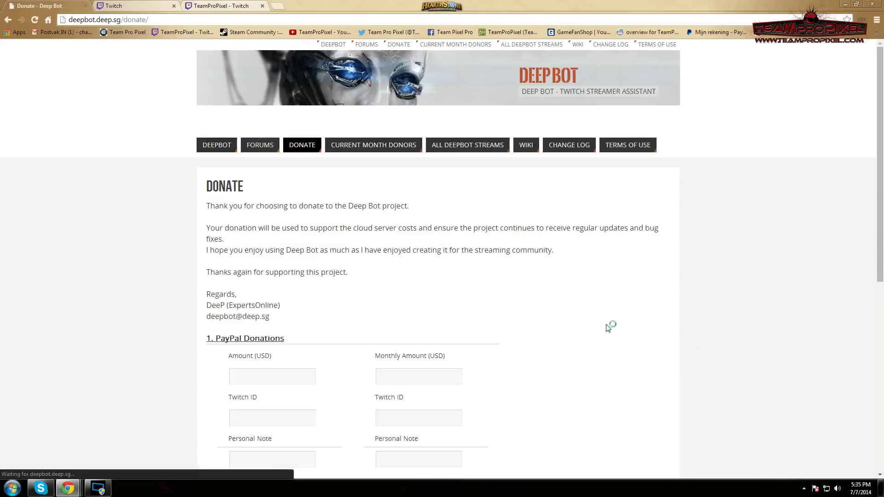
# Examine the donation methods on the Donate page, including the PayPal donation and monthly subscription forms.
pyautogui.scroll(-4, 502, 256)
pyautogui.scroll(-3, 534, 231)
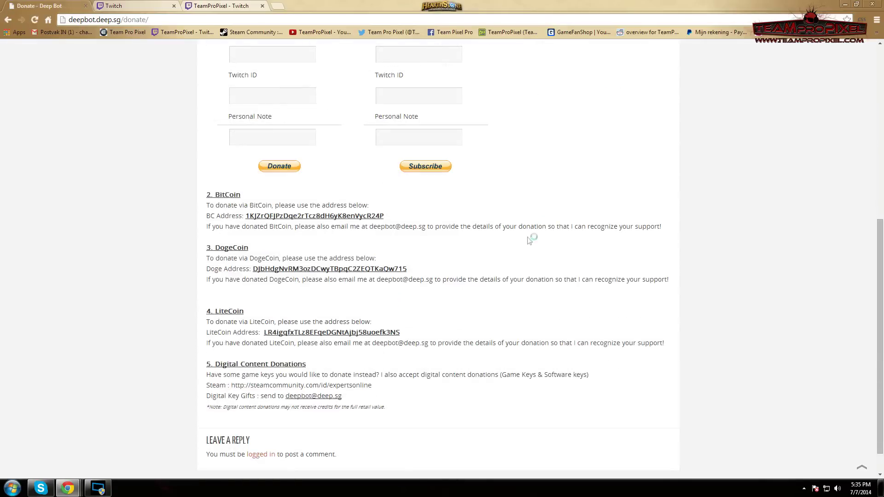
pyautogui.scroll(1, 415, 262)
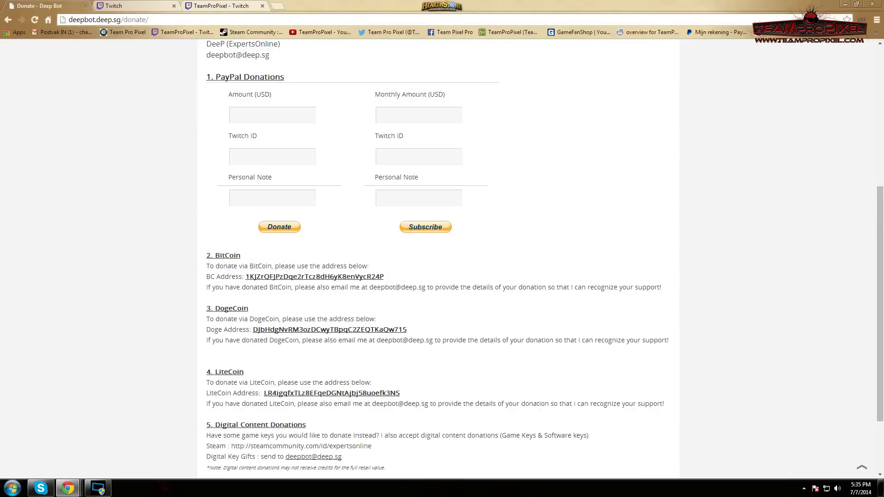
pyautogui.scroll(2, 324, 310)
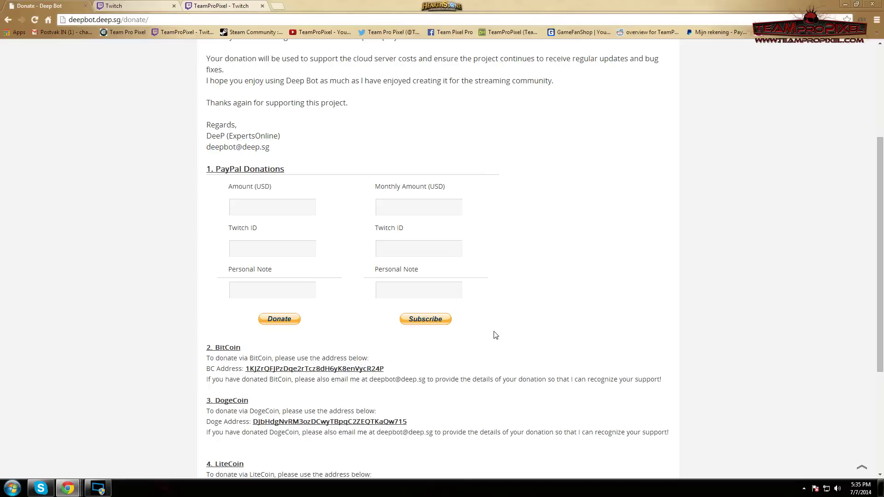
pyautogui.scroll(1, 495, 333)
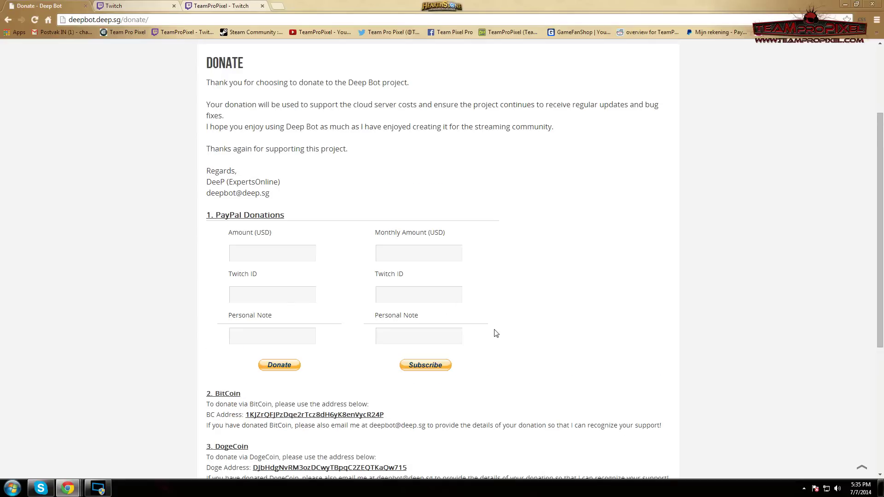
pyautogui.scroll(2, 495, 333)
pyautogui.scroll(-2, 495, 331)
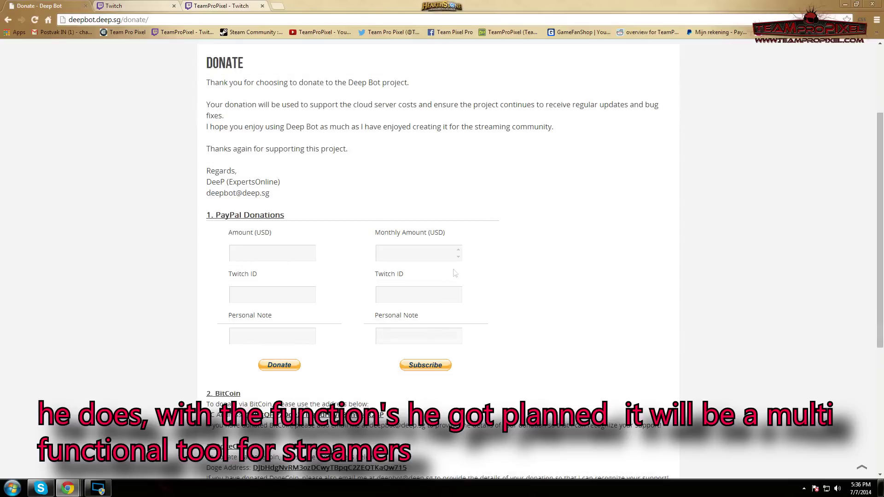
# Open the forum's Feature Requests board and its New Donation Notification Functionality topic.
pyautogui.scroll(3, 460, 331)
pyautogui.scroll(-1, 465, 333)
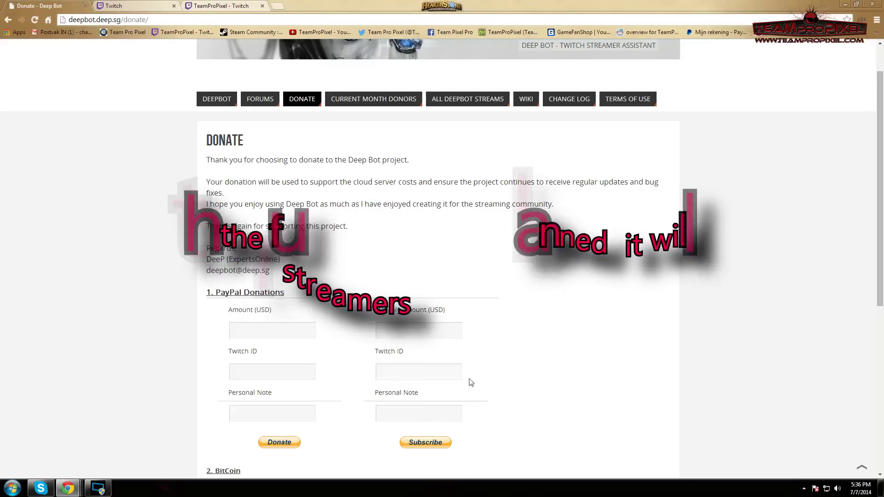
pyautogui.scroll(1, 455, 294)
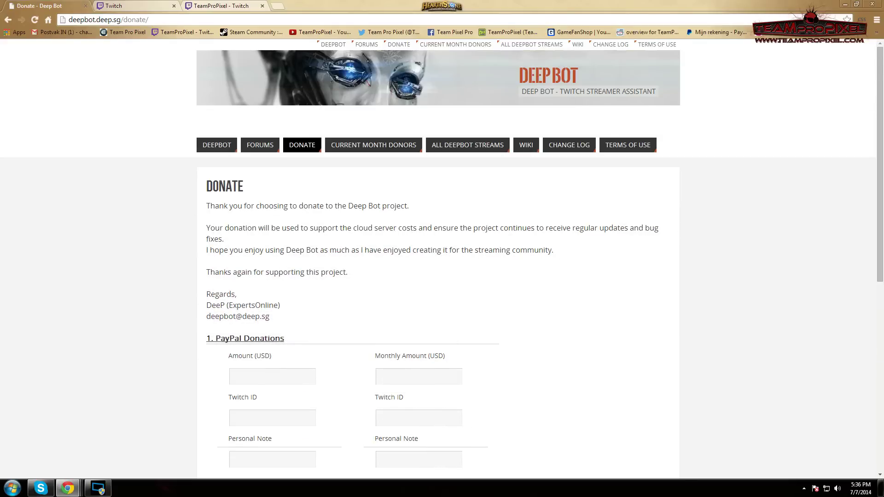
pyautogui.click(260, 145)
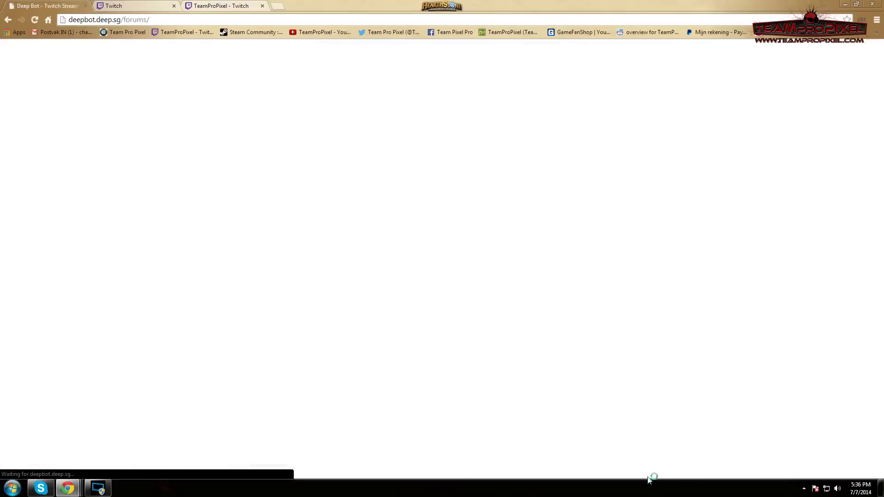
pyautogui.scroll(-3, 303, 218)
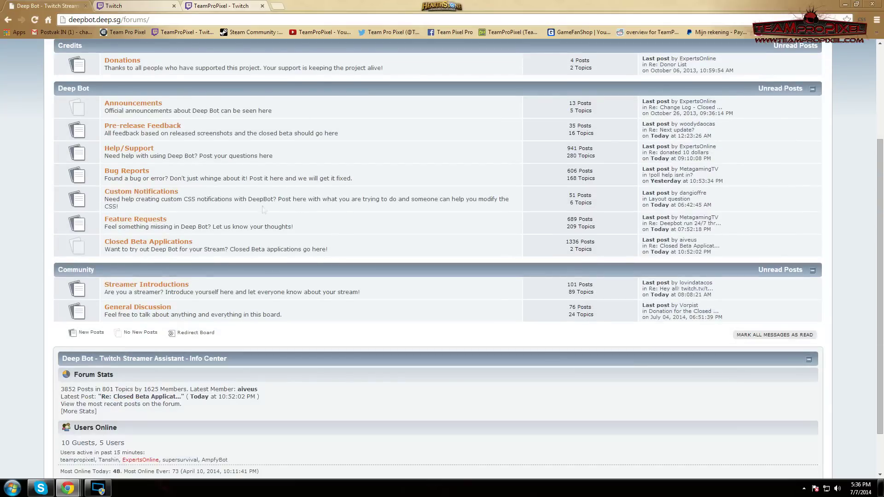
pyautogui.click(149, 221)
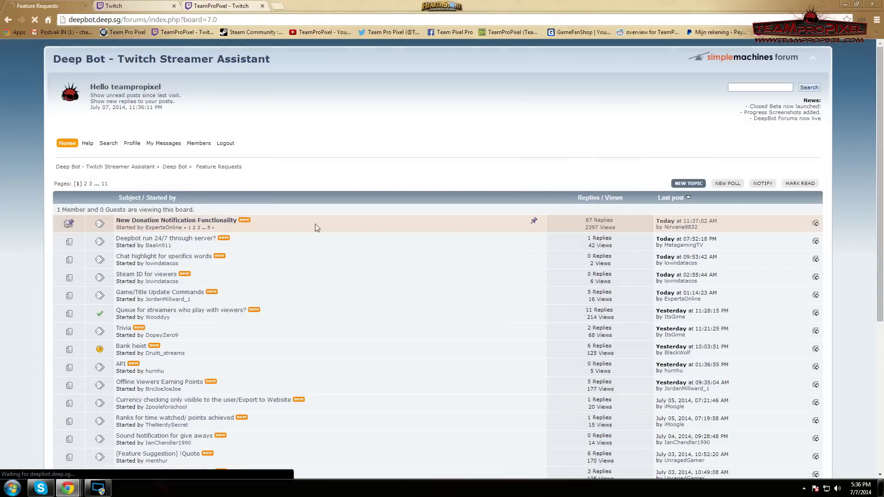
pyautogui.click(232, 225)
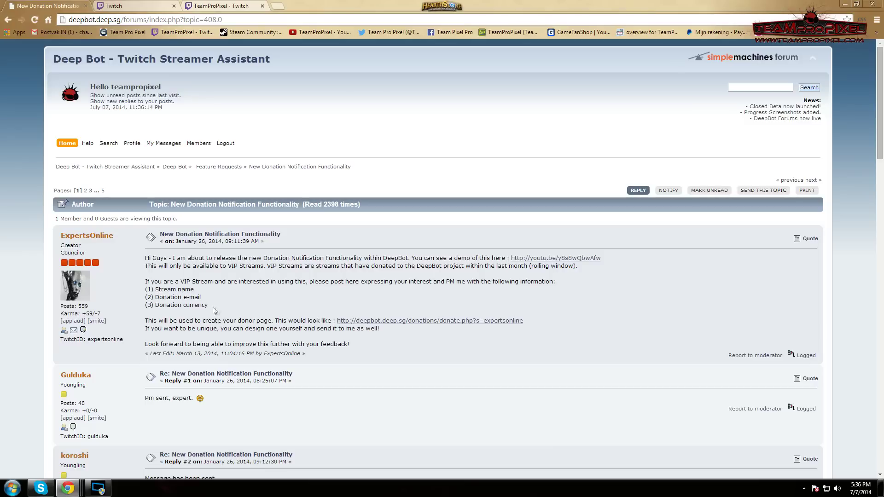
# Highlight the stream name, donation e-mail and donation currency items requested in the topic's first post.
pyautogui.moveTo(208, 305); pyautogui.dragTo(145, 289)
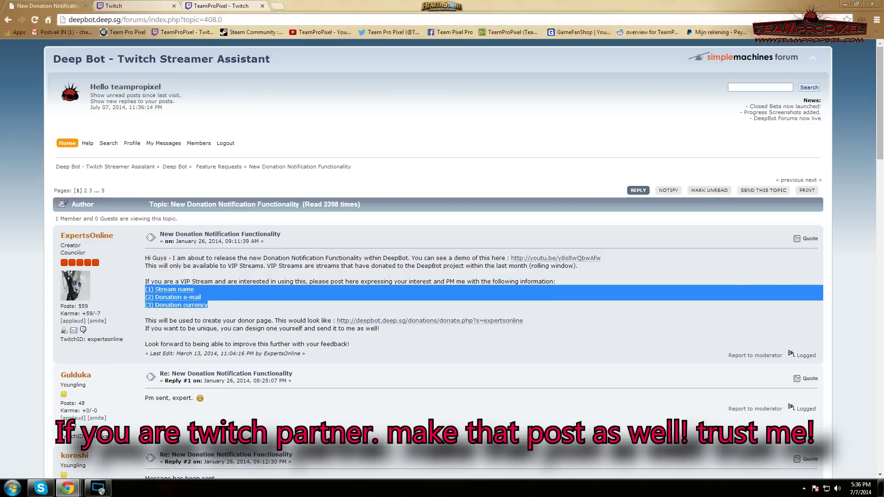
pyautogui.scroll(-2, 229, 304)
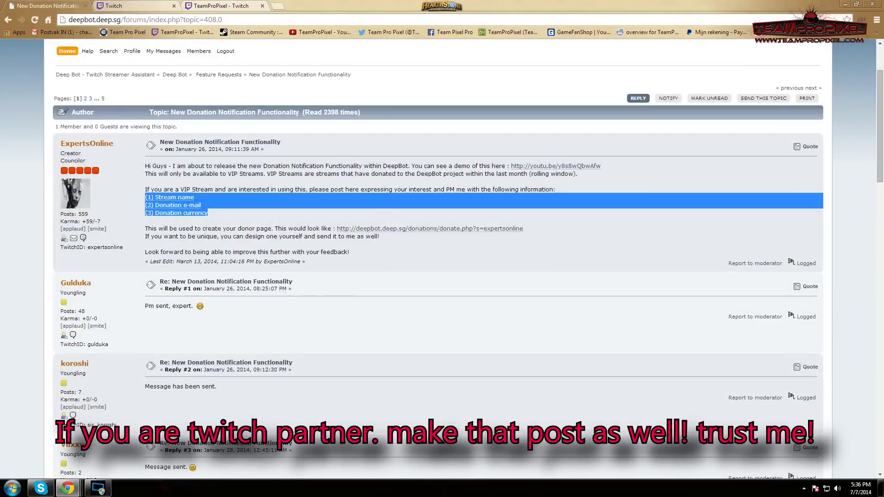
pyautogui.scroll(2, 229, 304)
pyautogui.moveTo(145, 289); pyautogui.dragTo(206, 305)
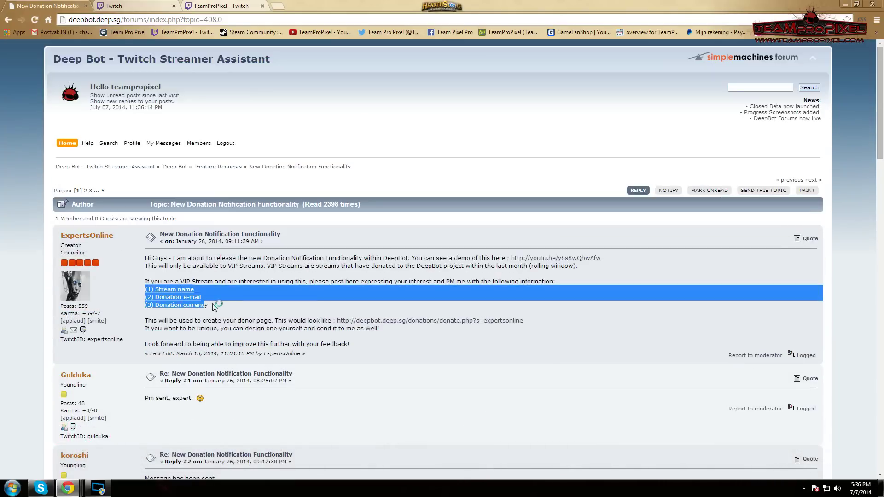
pyautogui.moveTo(212, 308); pyautogui.dragTo(145, 289)
pyautogui.moveTo(152, 235); pyautogui.dragTo(146, 290)
# Go back from the forum to the Donate page and launch DeepBot from the desktop.
pyautogui.click(8, 20)
pyautogui.click(8, 20)
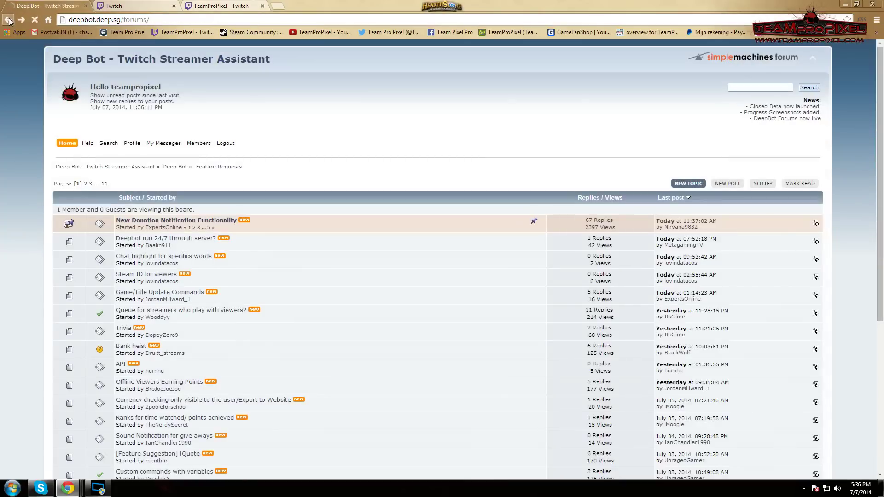
pyautogui.click(8, 20)
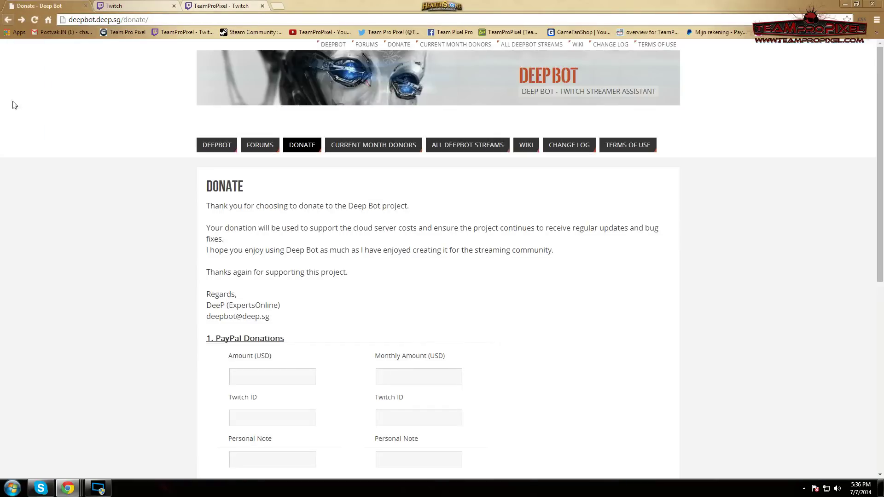
pyautogui.click(845, 4)
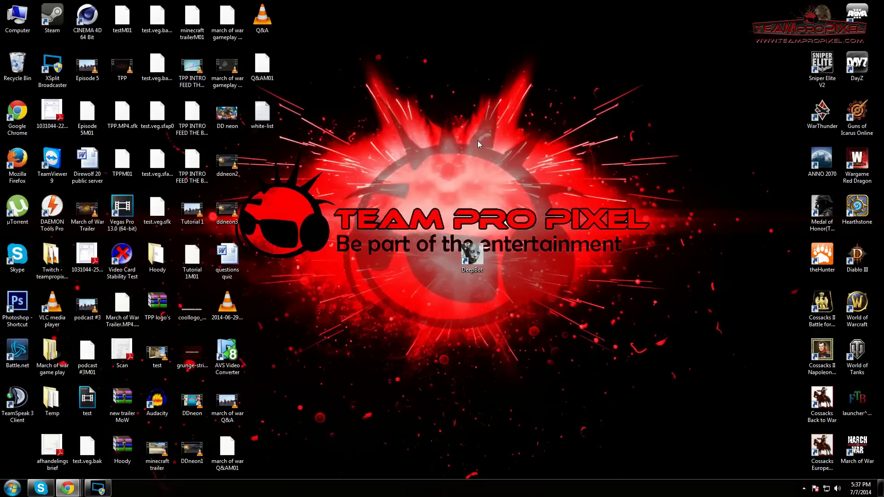
pyautogui.doubleClick(477, 262)
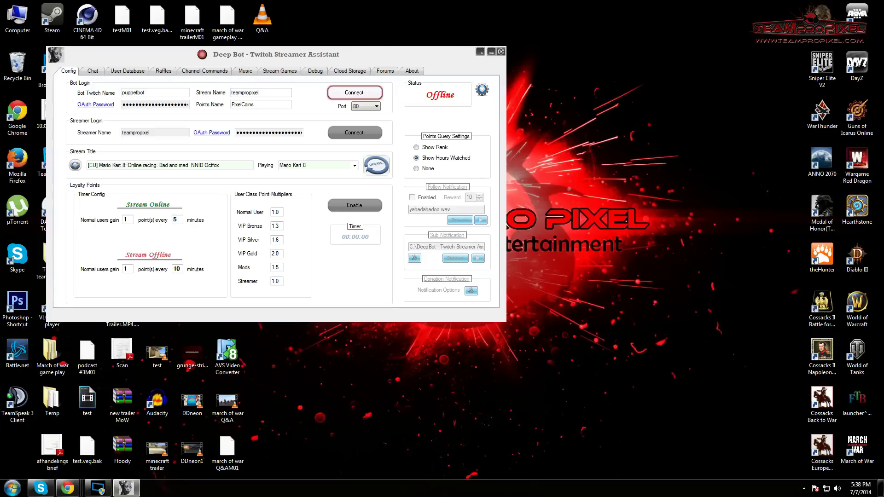
# View the Twitch authorization form for the bot account's OAuth password and close it without logging in.
pyautogui.click(96, 105)
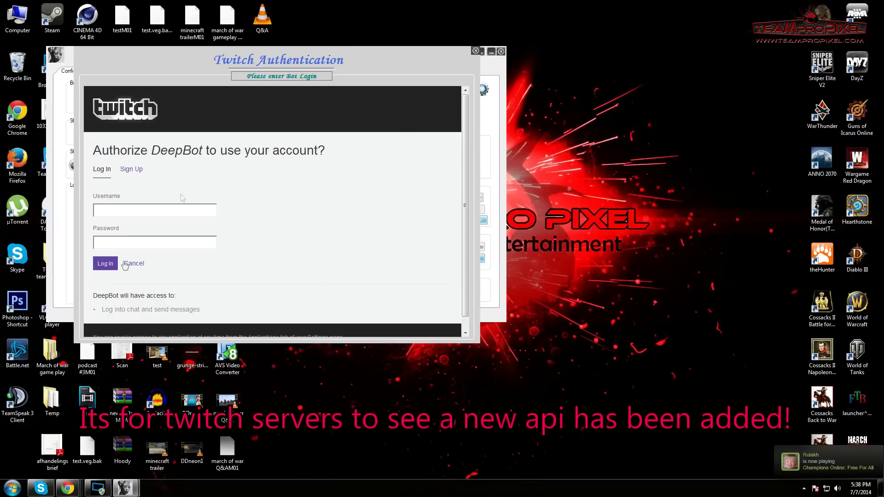
pyautogui.click(476, 52)
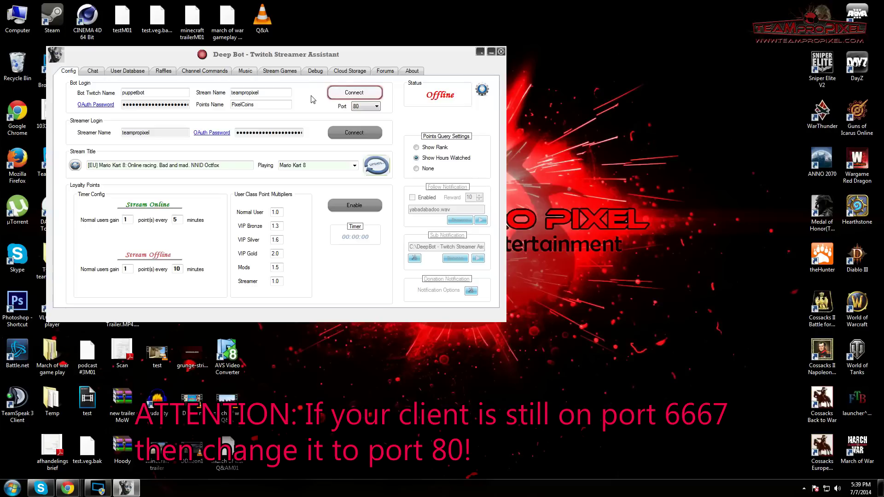
# Switch the bot login port to 6667 and set it back to 80.
pyautogui.click(364, 107)
pyautogui.click(358, 113)
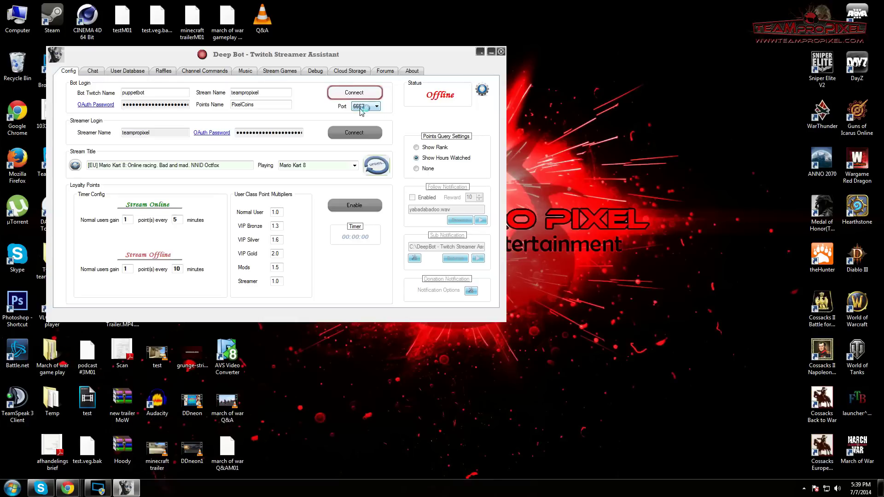
pyautogui.click(370, 106)
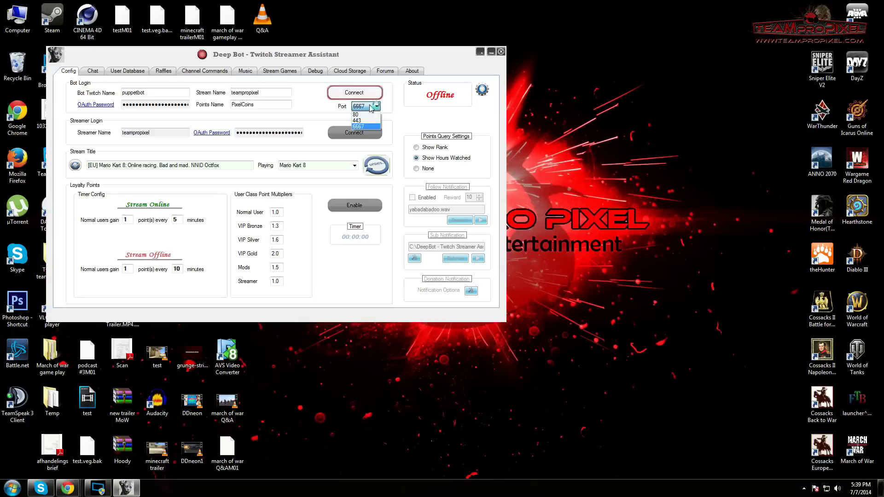
pyautogui.click(356, 114)
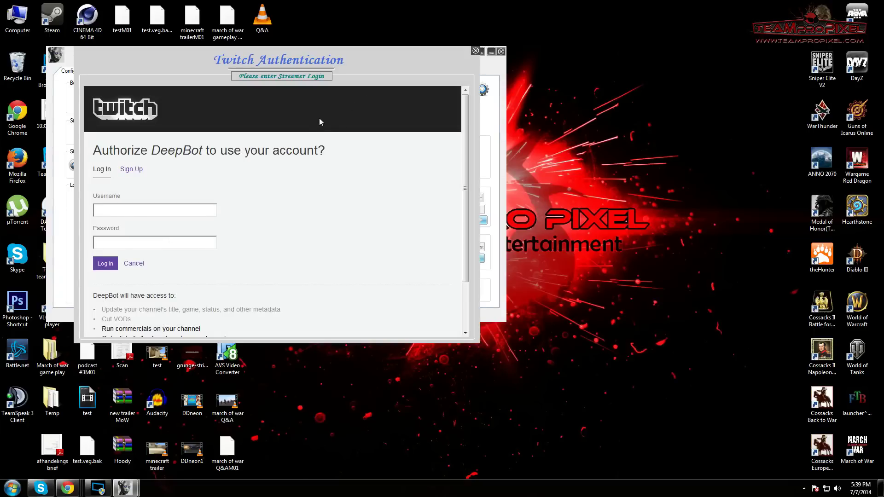
# Dismiss the streamer login form, insert "TPP:" after [EU] in the stream title and update it on Twitch.
pyautogui.click(475, 51)
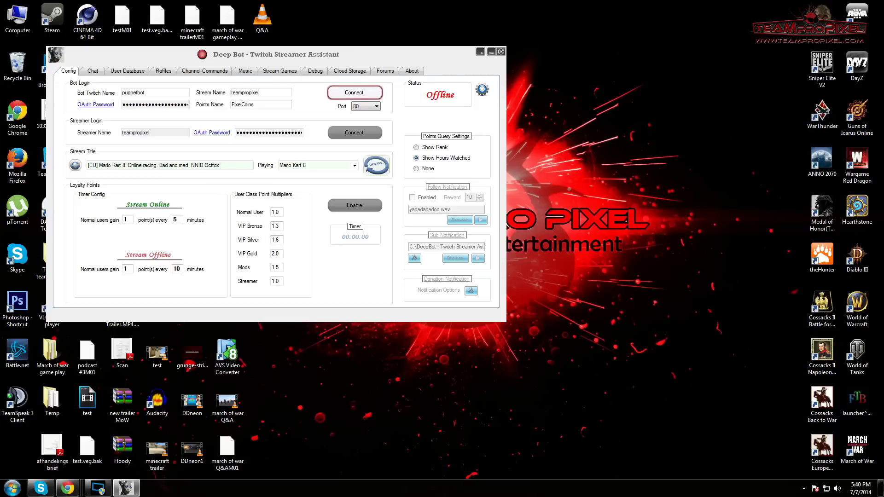
pyautogui.press('Return')
pyautogui.write('TPP')
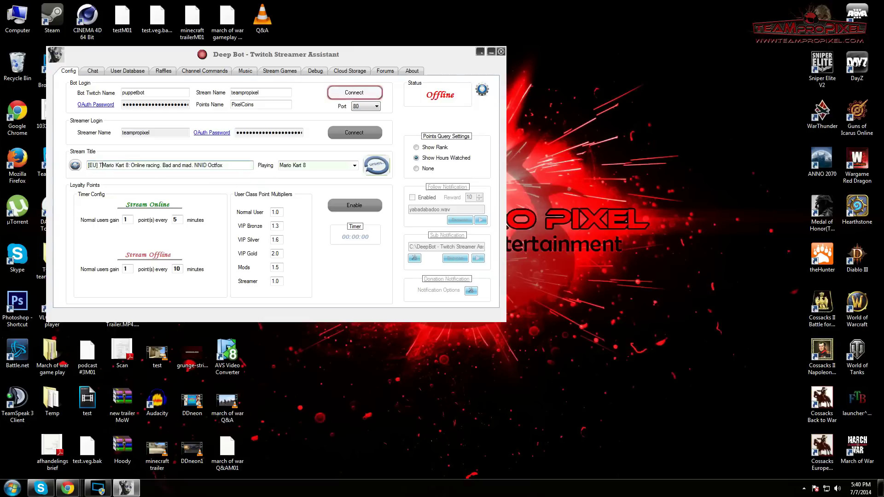
pyautogui.write(':')
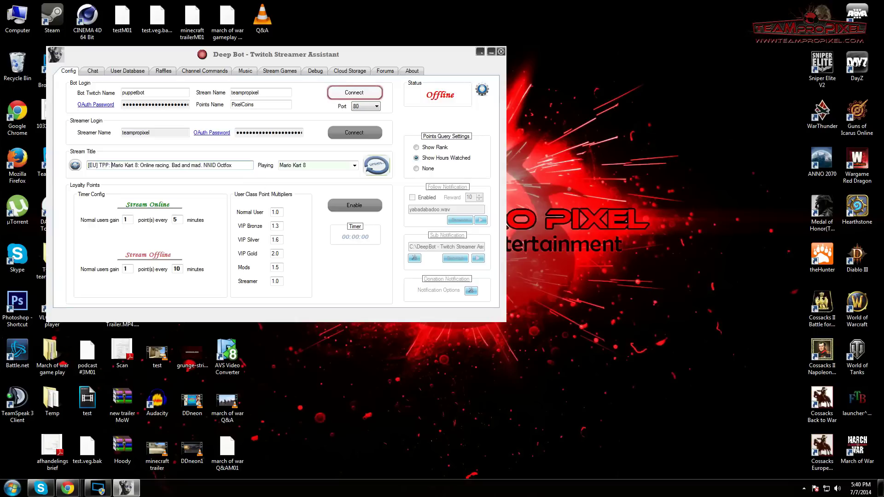
pyautogui.click(375, 170)
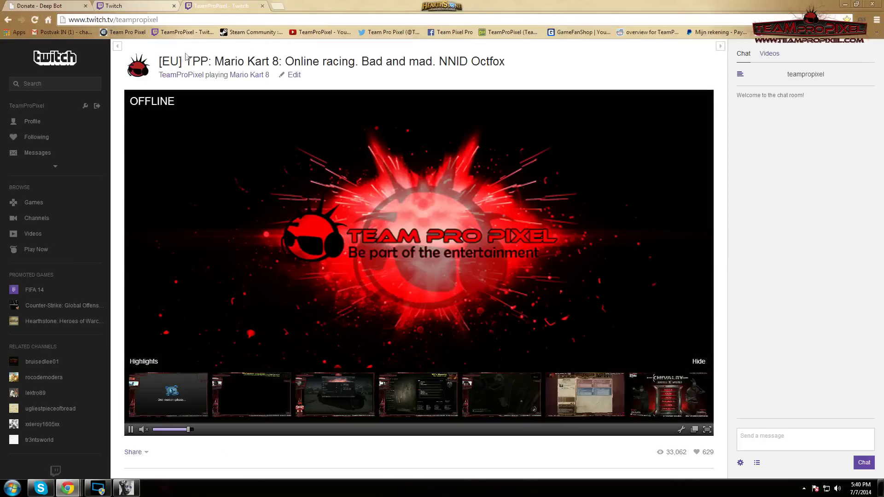
pyautogui.click(845, 4)
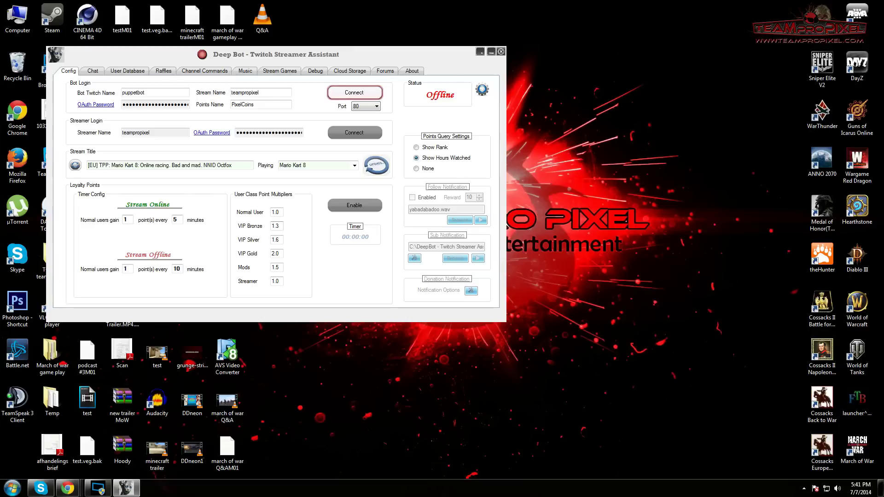
# Go through the loyalty points timer settings, the user class point multipliers and the donation notification options.
pyautogui.click(190, 220)
pyautogui.click(271, 212)
pyautogui.moveTo(301, 232); pyautogui.dragTo(298, 231)
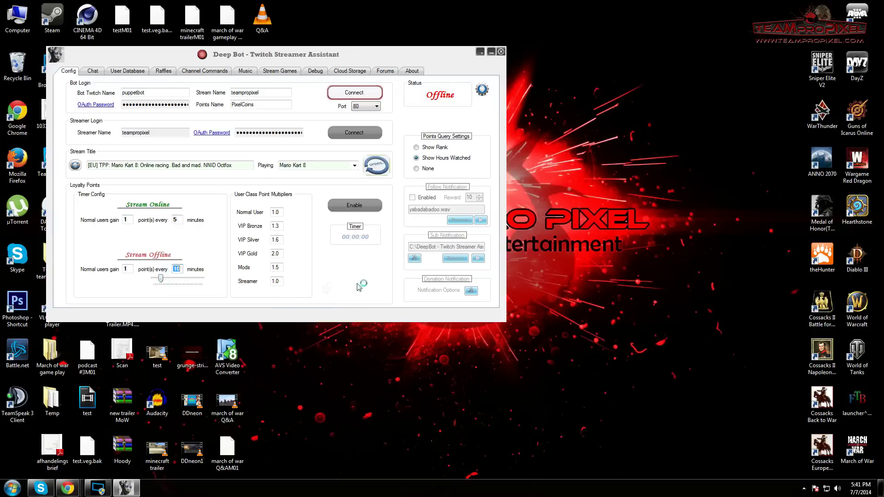
pyautogui.moveTo(158, 280)
pyautogui.mouseDown()
pyautogui.moveTo(178, 280)
pyautogui.moveTo(164, 282)
pyautogui.mouseUp()
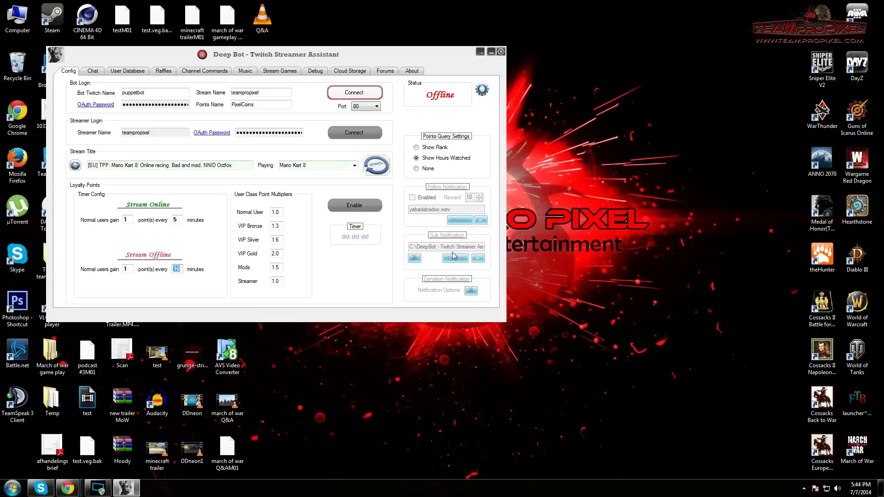
pyautogui.click(473, 290)
# Connect the bot account and the streamer account to Twitch.
pyautogui.click(352, 93)
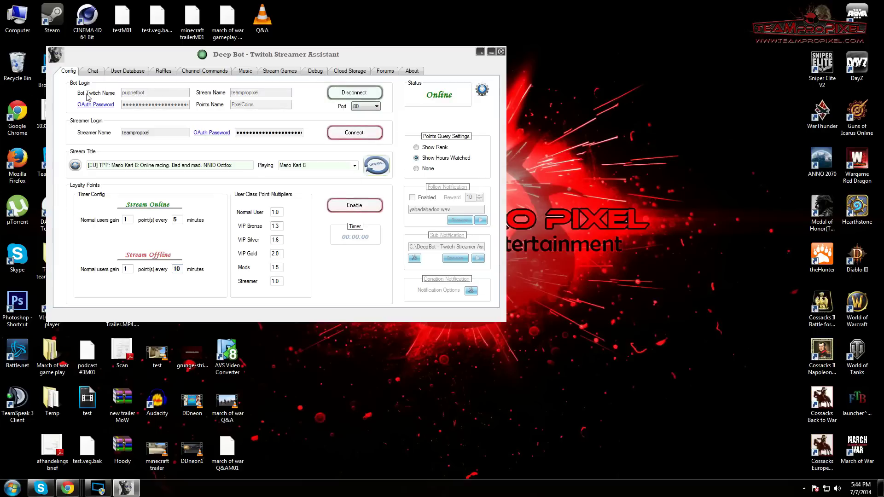
pyautogui.click(376, 135)
# Check the viewer list of the Twitch channel's chat for the bot account, reopening it to refresh, and return to DeepBot.
pyautogui.moveTo(67, 488)
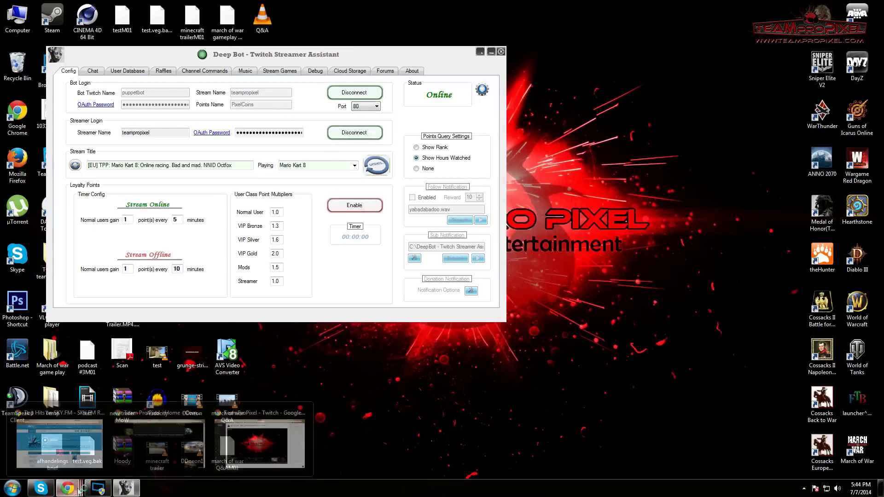
pyautogui.click(265, 437)
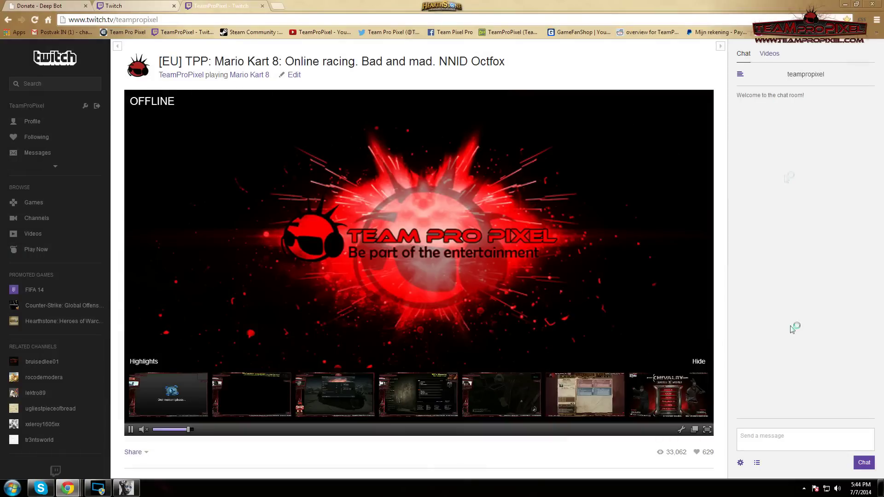
pyautogui.click(756, 463)
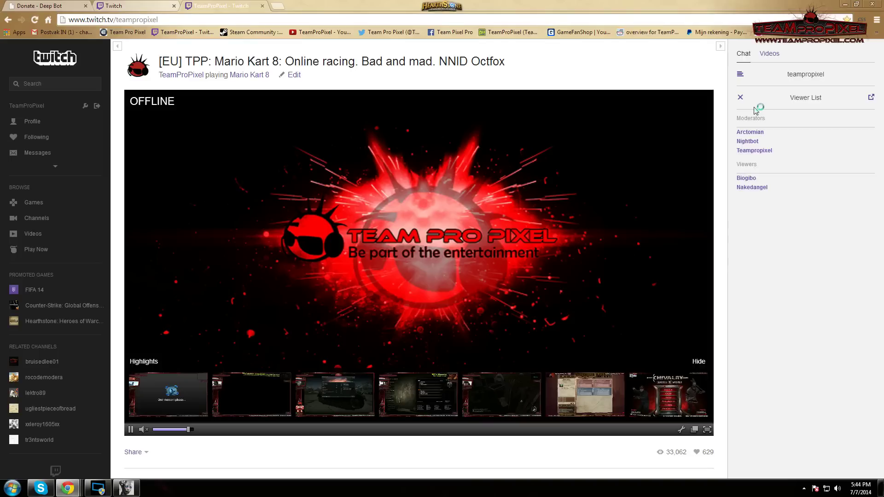
pyautogui.click(740, 98)
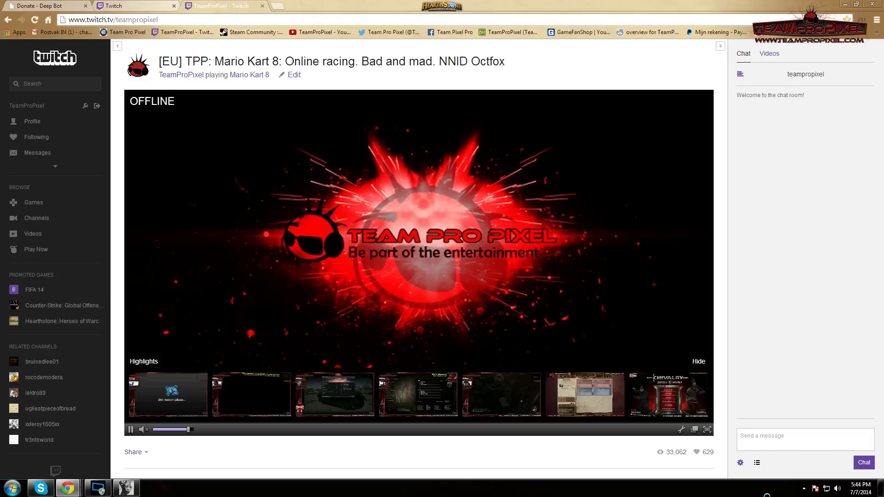
pyautogui.click(757, 464)
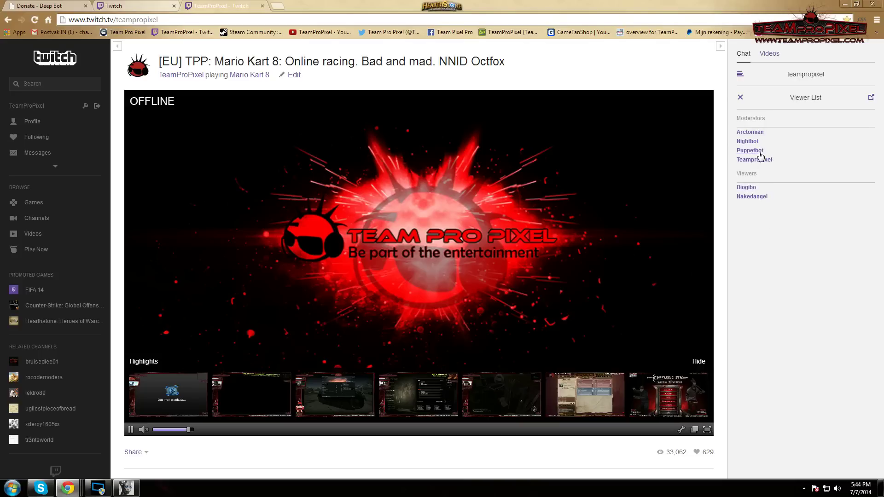
pyautogui.click(845, 4)
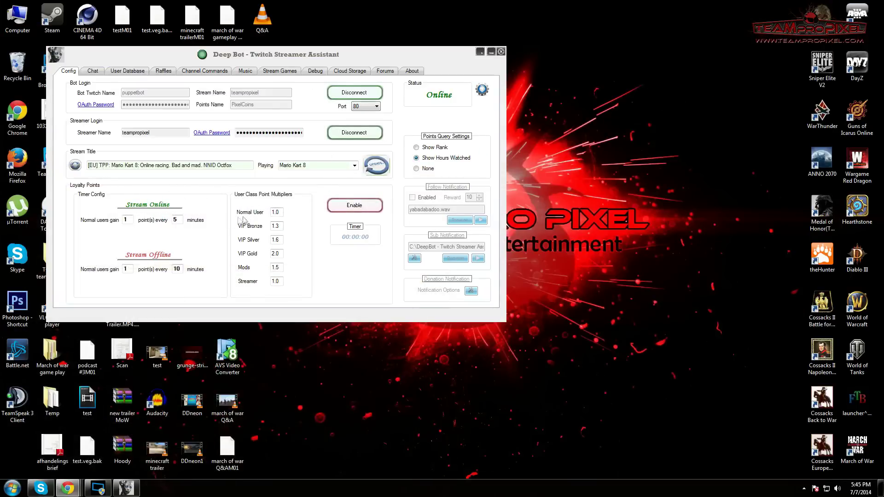
# Enable the loyalty points timer and open DeepBot's chat view.
pyautogui.click(354, 207)
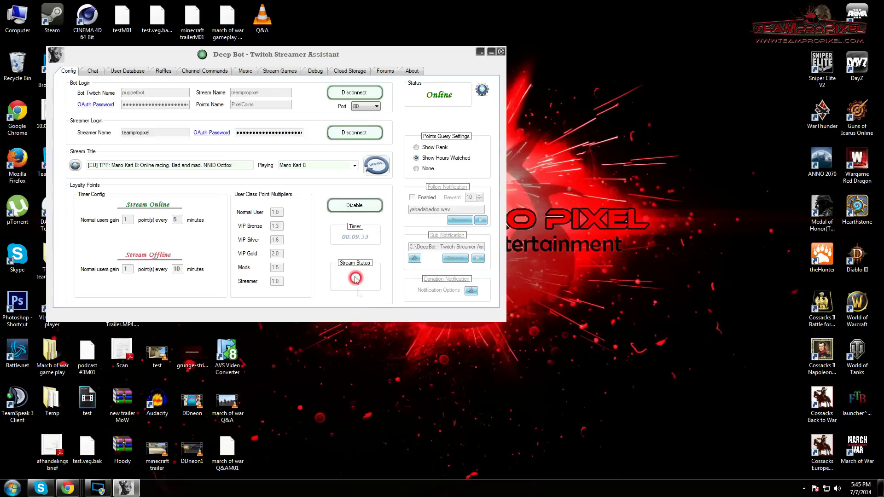
pyautogui.click(91, 71)
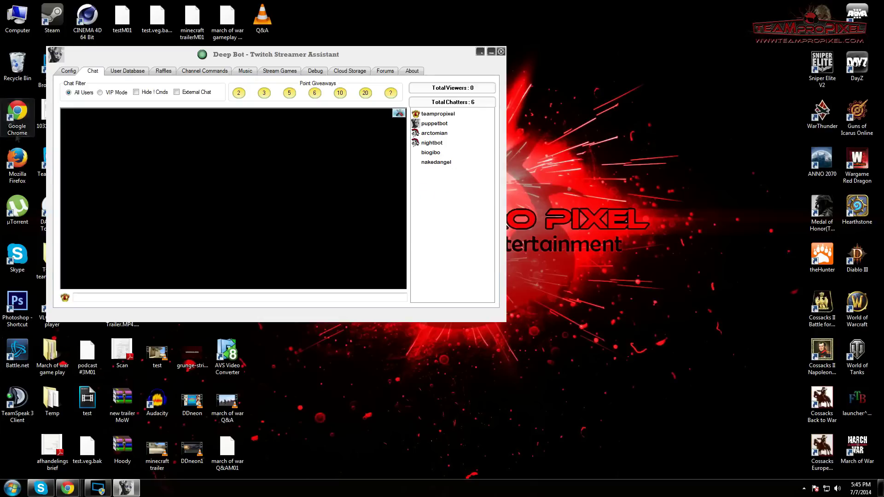
pyautogui.moveTo(74, 488)
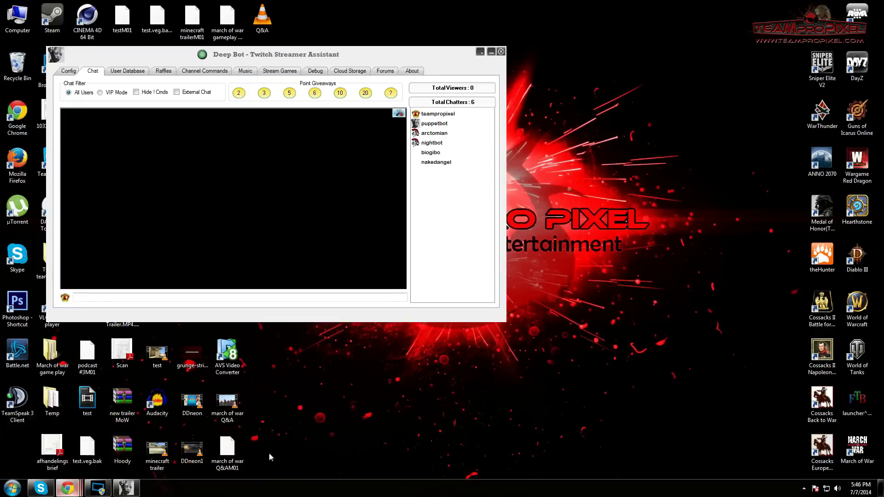
# Send "hello puppetbot" in the Twitch channel's chat after closing the viewer list, and return to DeepBot.
pyautogui.click(259, 441)
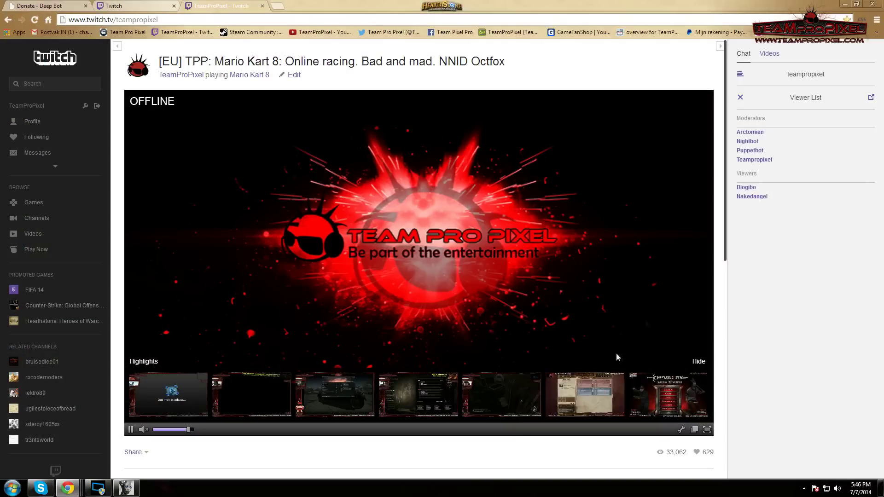
pyautogui.click(740, 97)
pyautogui.write('hello puppetbo')
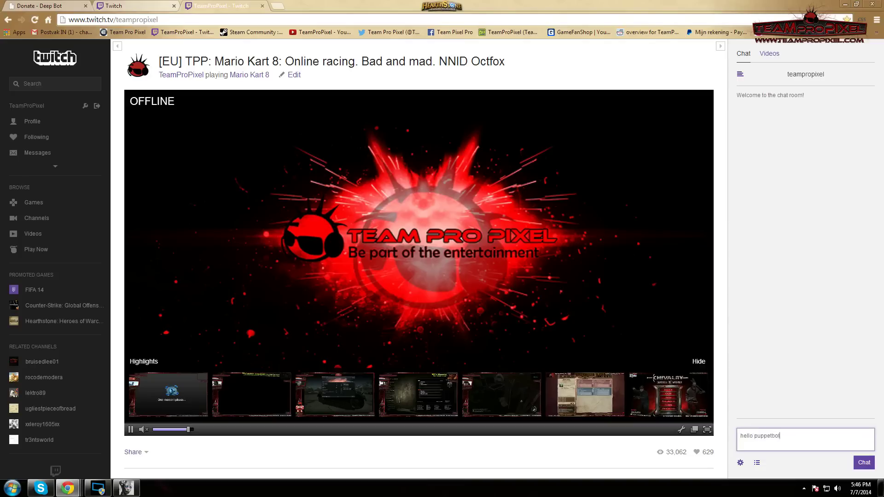
pyautogui.press('Return')
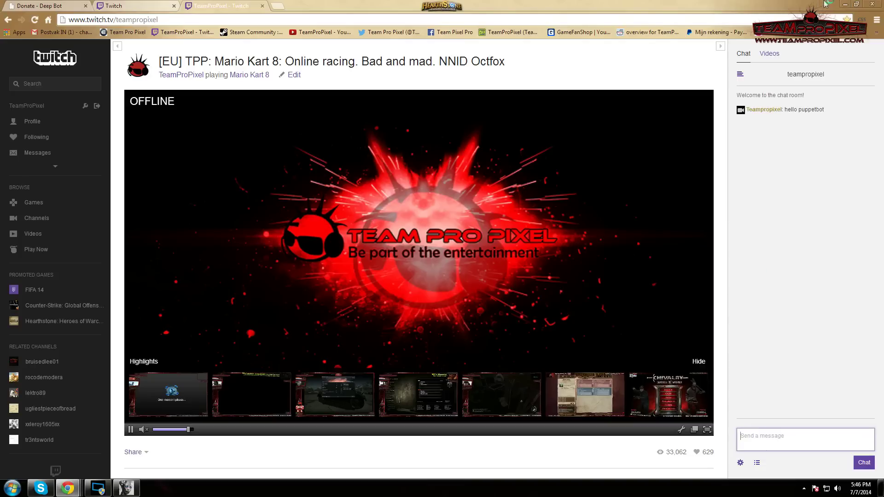
pyautogui.click(845, 4)
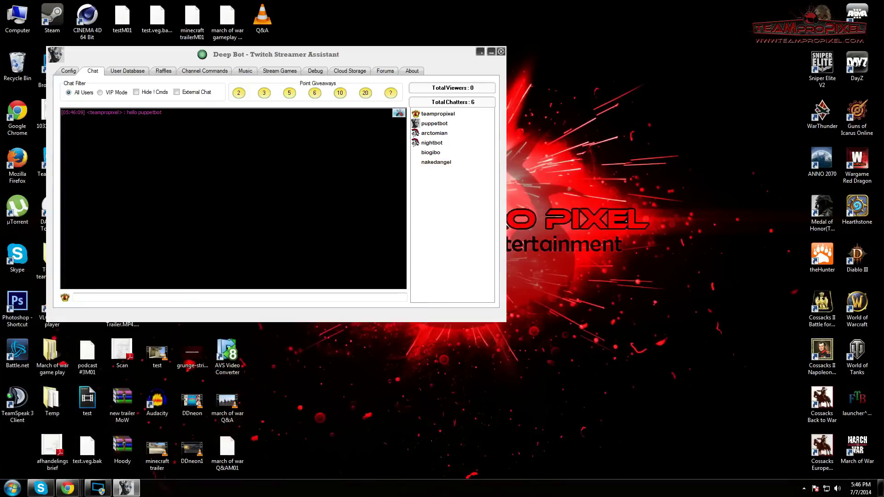
# Try the VIP Mode and External Chat filters, and set the chat filter back to All Users.
pyautogui.click(100, 93)
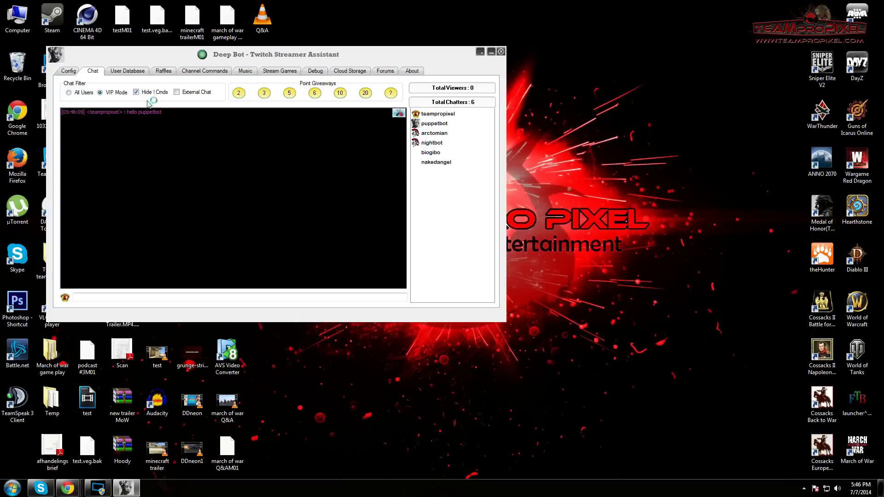
pyautogui.click(177, 93)
pyautogui.click(177, 93)
pyautogui.click(69, 93)
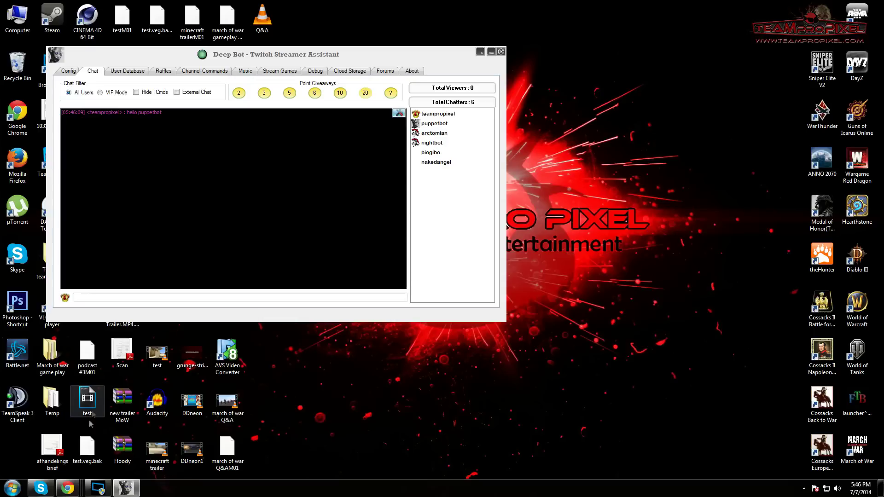
# Check the Twitch channel's chat for the bot's point giveaway message and return to DeepBot.
pyautogui.moveTo(67, 488)
pyautogui.click(282, 454)
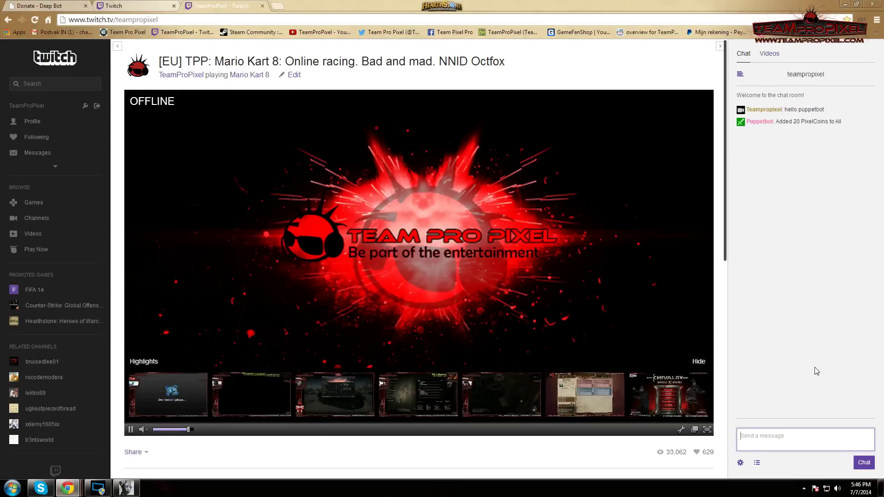
pyautogui.click(740, 436)
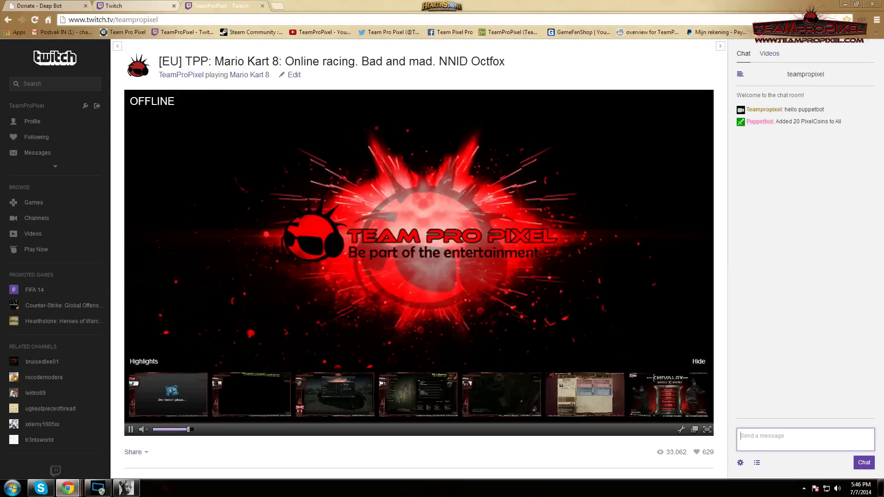
pyautogui.click(845, 4)
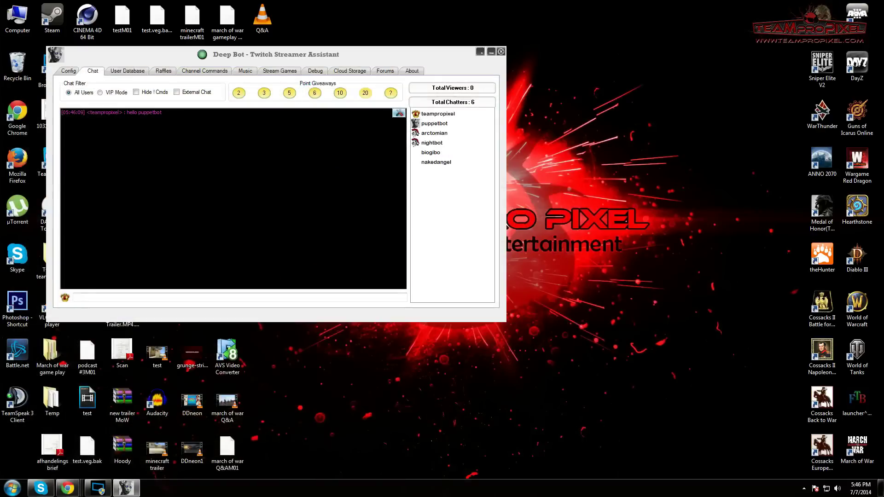
# Search the user database for a viewer by Twitch name with offline users included, and select the exact match.
pyautogui.click(122, 71)
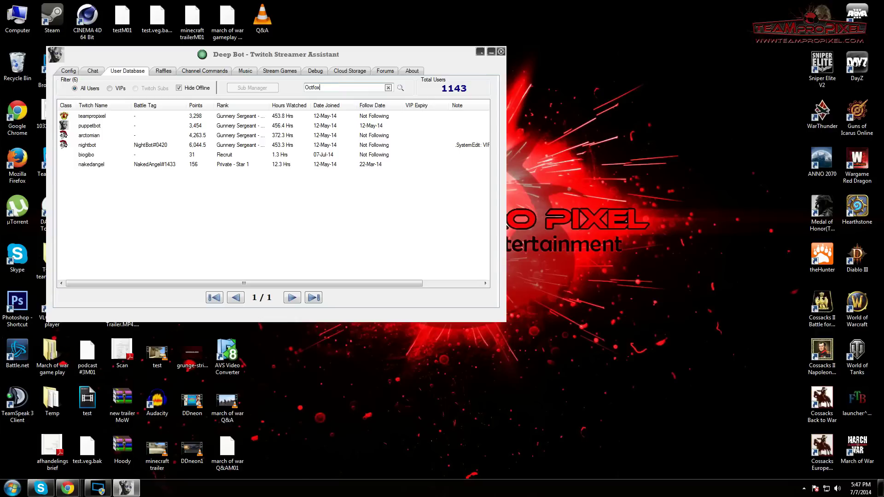
pyautogui.click(400, 87)
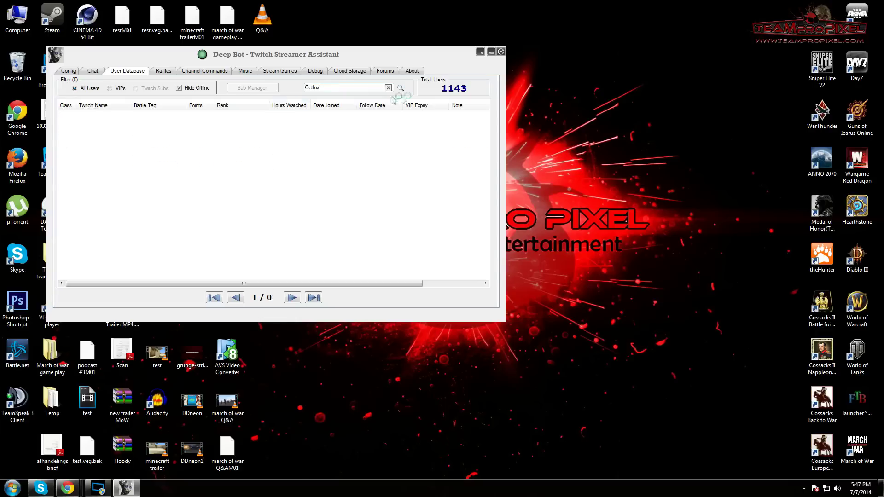
pyautogui.click(179, 88)
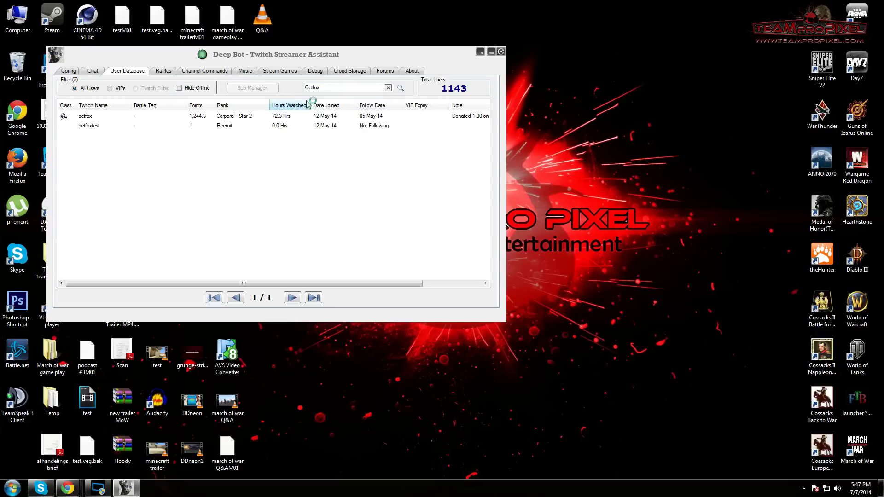
pyautogui.click(102, 117)
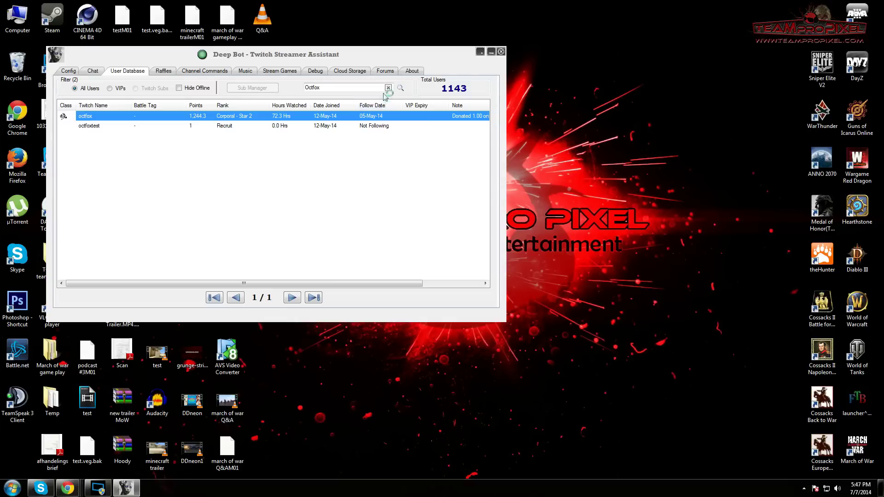
# Clear the user search, hide offline users again, and view the VIPs filter before returning to All Users.
pyautogui.moveTo(332, 87); pyautogui.dragTo(305, 90)
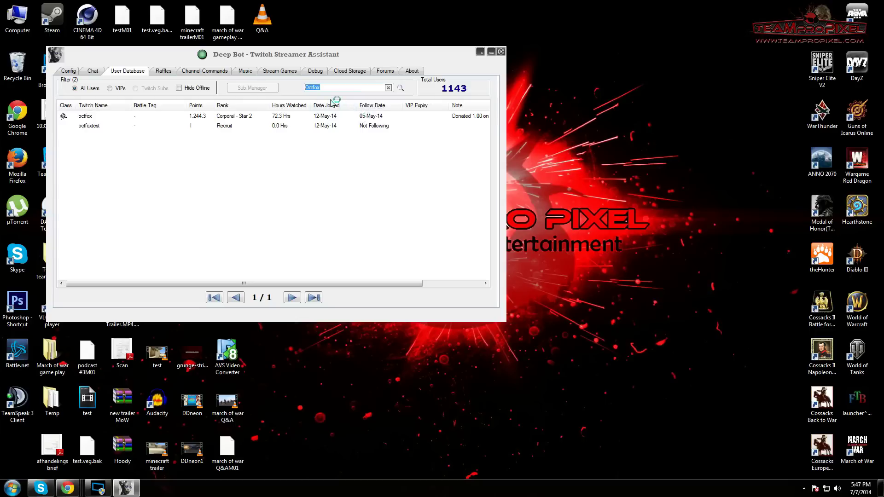
pyautogui.press('BackSpace')
pyautogui.click(181, 88)
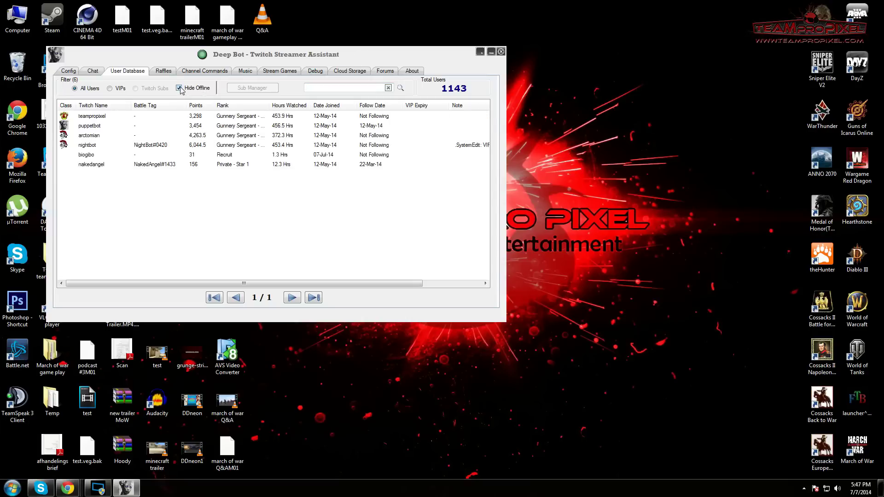
pyautogui.click(110, 89)
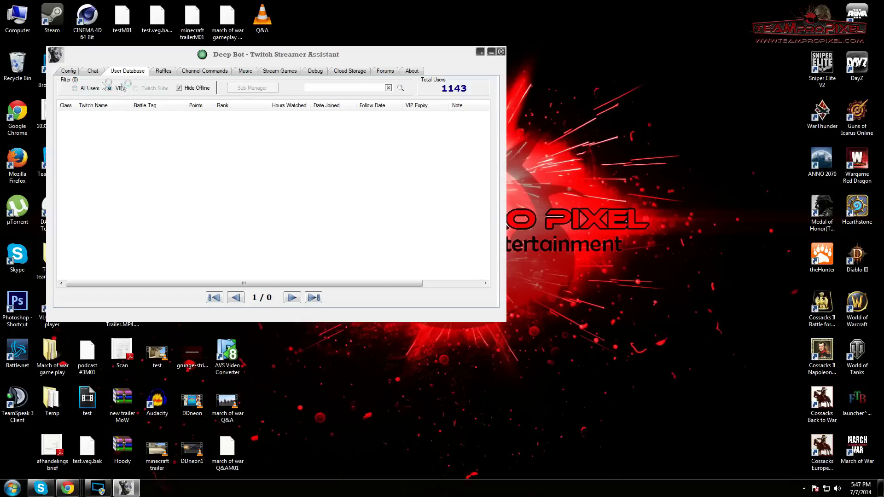
pyautogui.click(75, 88)
# Start a ticket raffle for all users with ticket cost 10 and max tickets 5, and run the two-minute close timer.
pyautogui.click(167, 71)
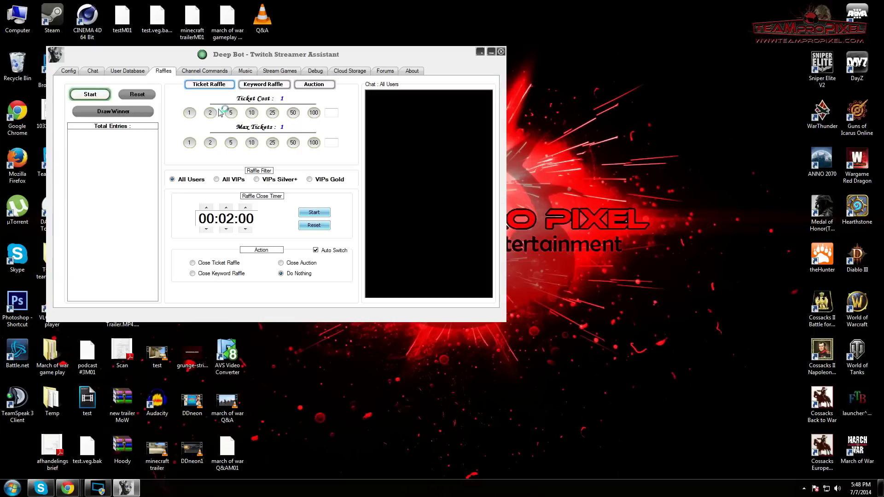
pyautogui.click(253, 112)
pyautogui.click(232, 142)
pyautogui.click(281, 263)
pyautogui.click(90, 95)
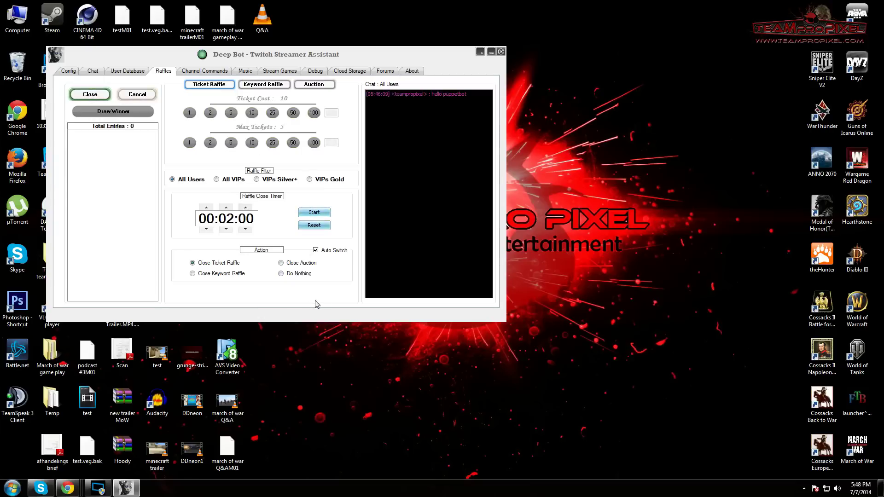
pyautogui.click(314, 212)
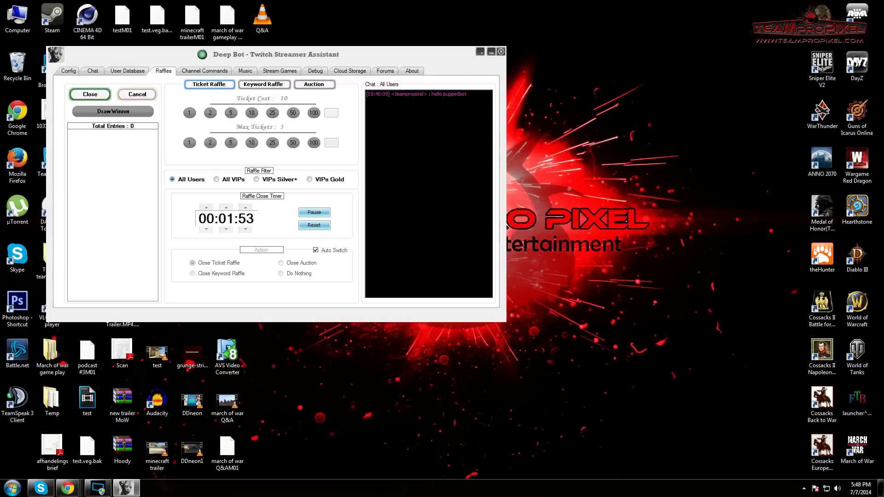
# Enter the raffle from the Twitch channel's chat with "!ticket 5" and return to DeepBot.
pyautogui.moveTo(67, 488)
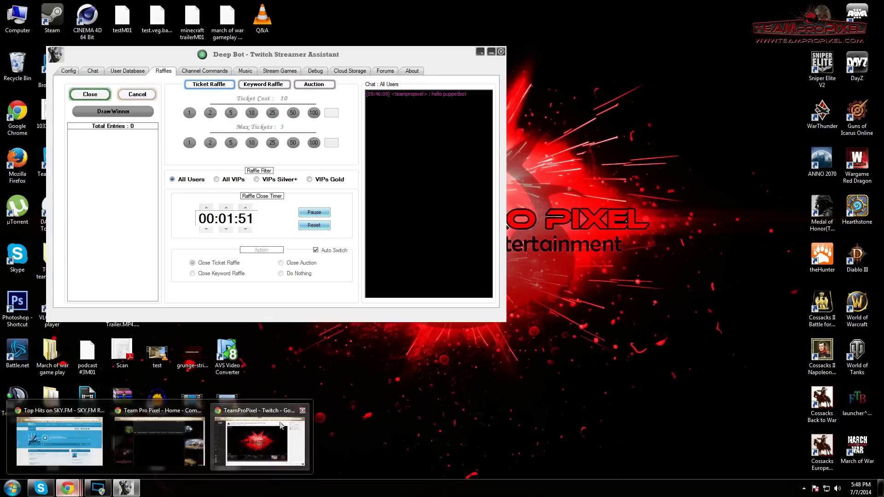
pyautogui.click(280, 426)
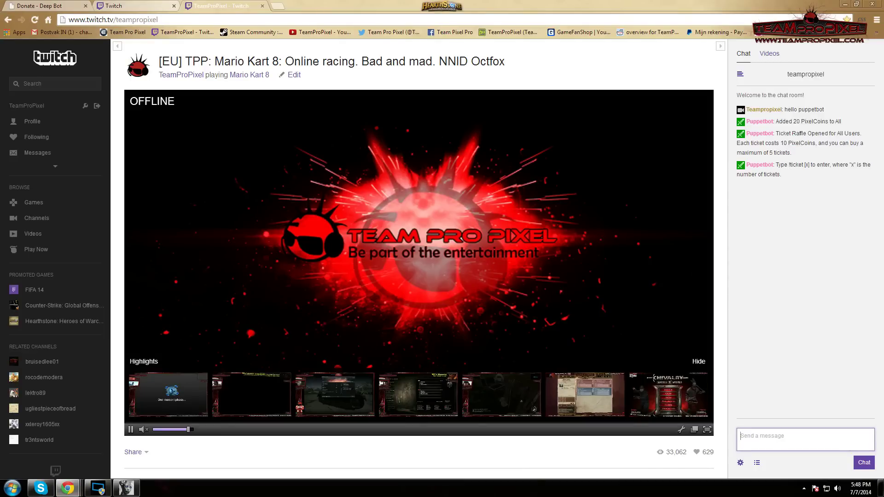
pyautogui.click(808, 164)
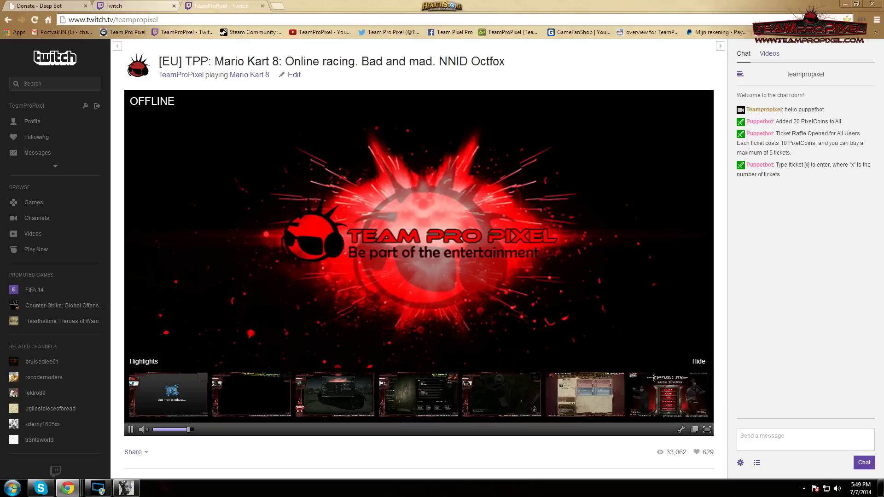
pyautogui.click(805, 440)
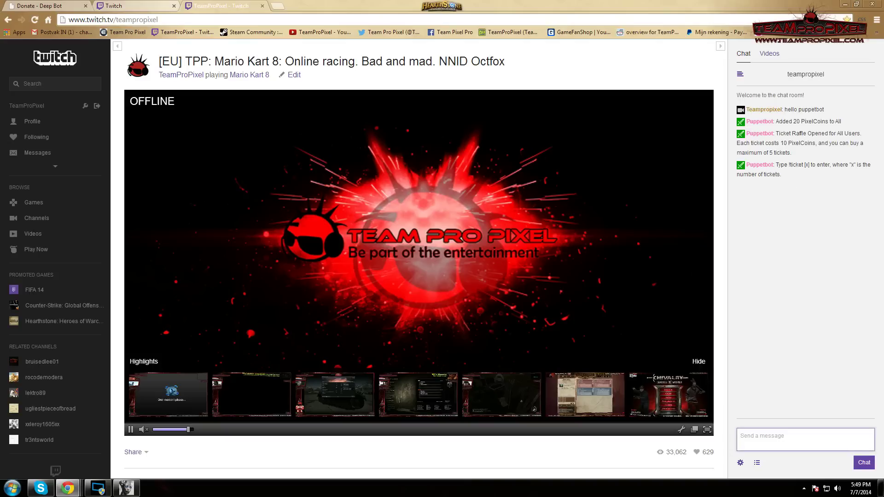
pyautogui.write('!ticket 5')
pyautogui.press('Return')
pyautogui.click(843, 5)
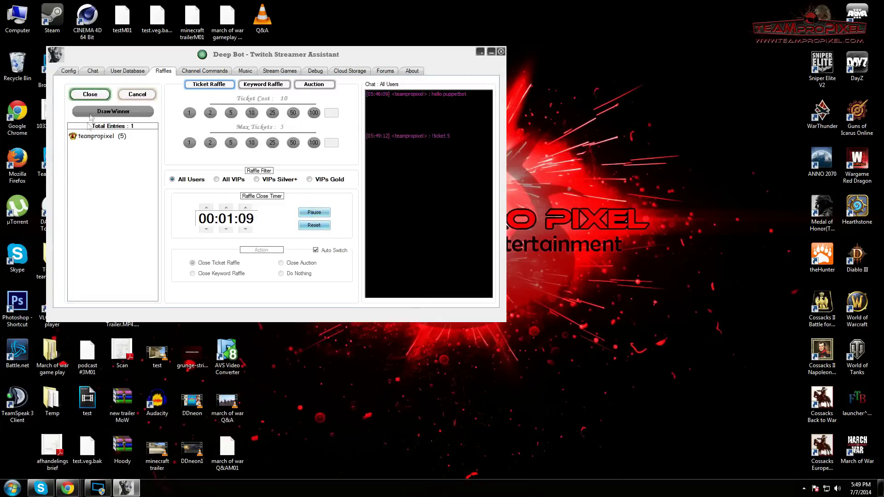
# Close the ticket raffle, draw a winner and check the bot's announcements in the Twitch channel's chat.
pyautogui.click(90, 94)
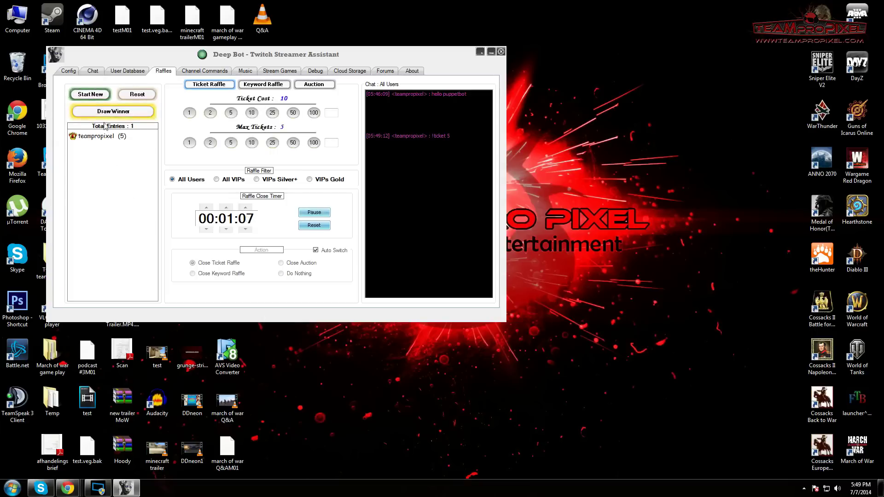
pyautogui.click(103, 113)
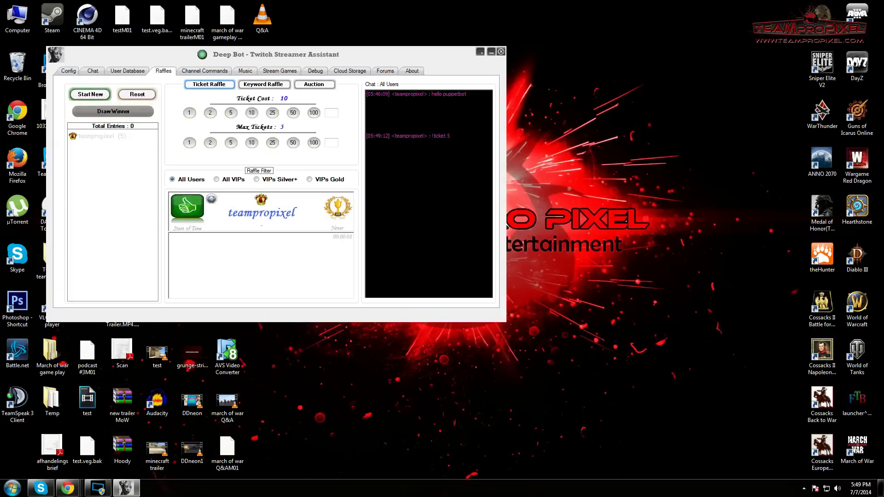
pyautogui.moveTo(68, 488)
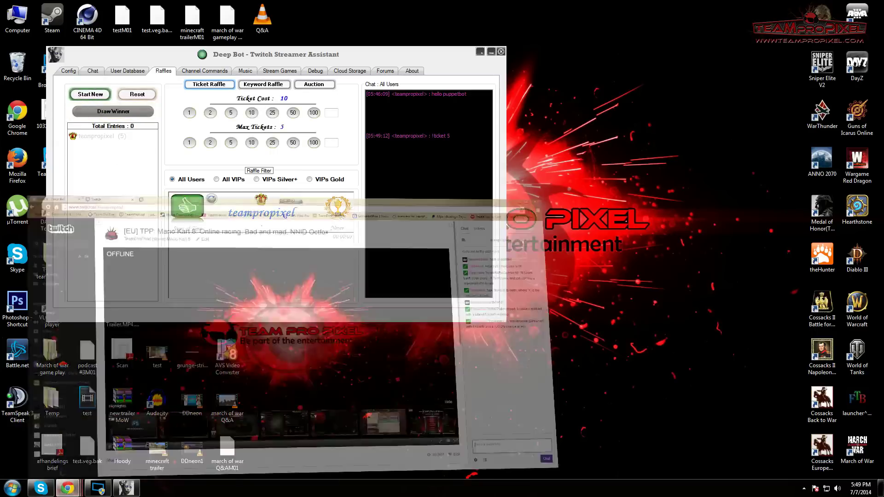
pyautogui.click(258, 440)
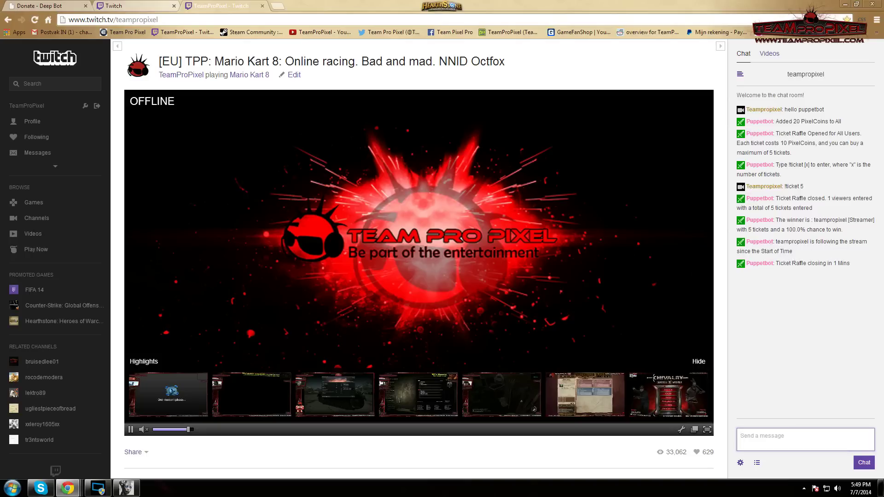
pyautogui.click(845, 3)
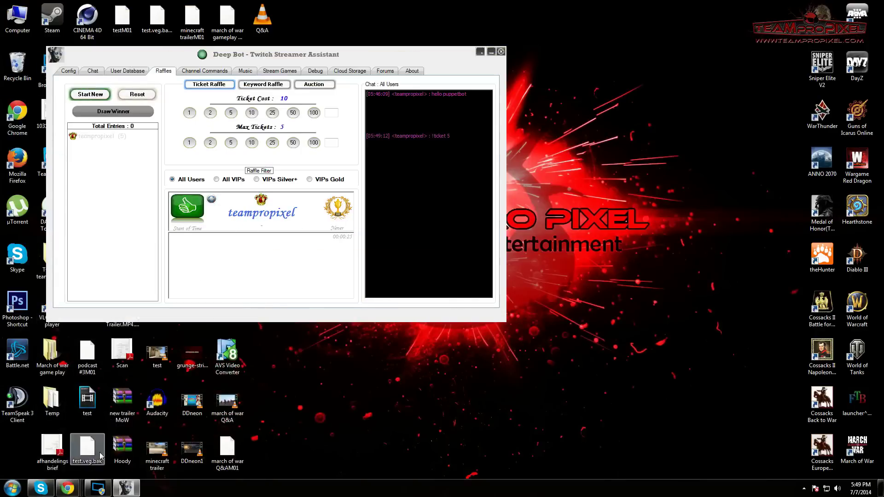
pyautogui.moveTo(67, 487)
pyautogui.click(260, 438)
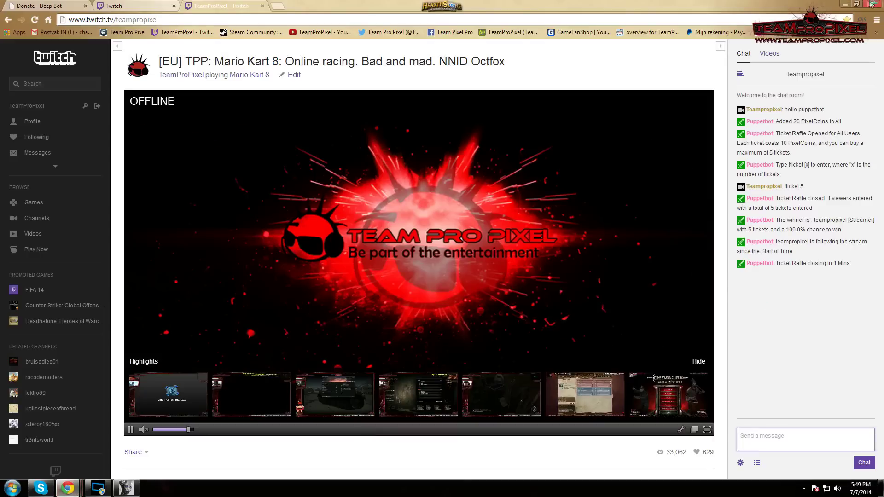
pyautogui.click(845, 5)
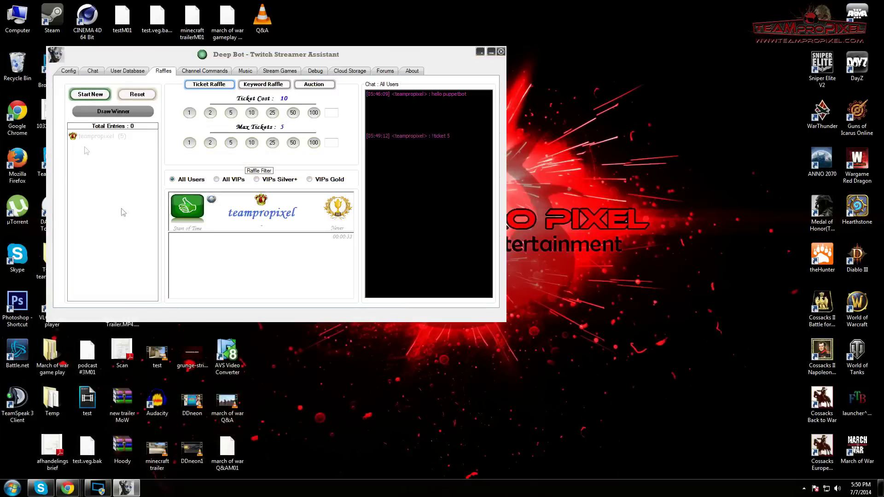
# Look at the keyword raffle options, and enter T-Shirt as the item in the auction settings.
pyautogui.click(280, 86)
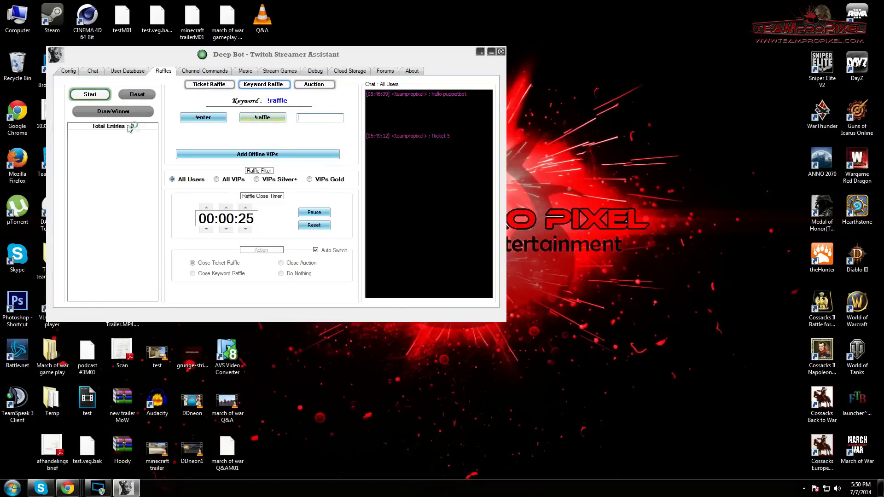
pyautogui.click(297, 117)
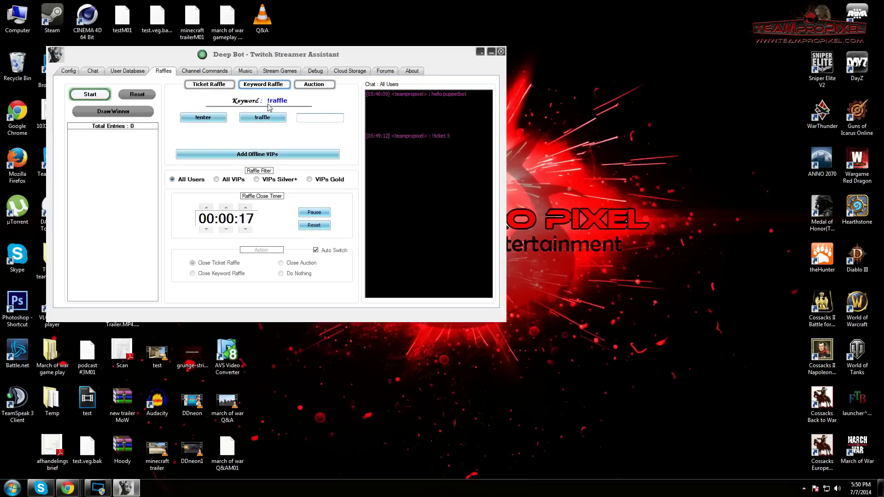
pyautogui.click(314, 84)
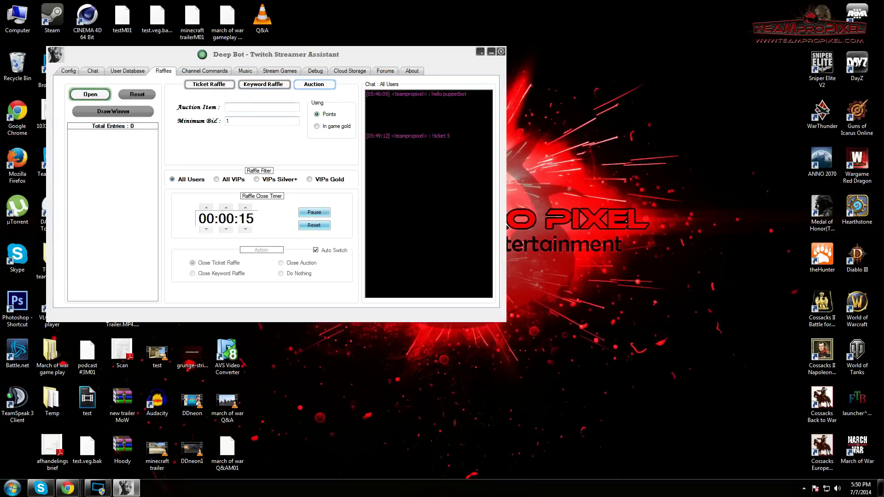
pyautogui.write('T-Shirt')
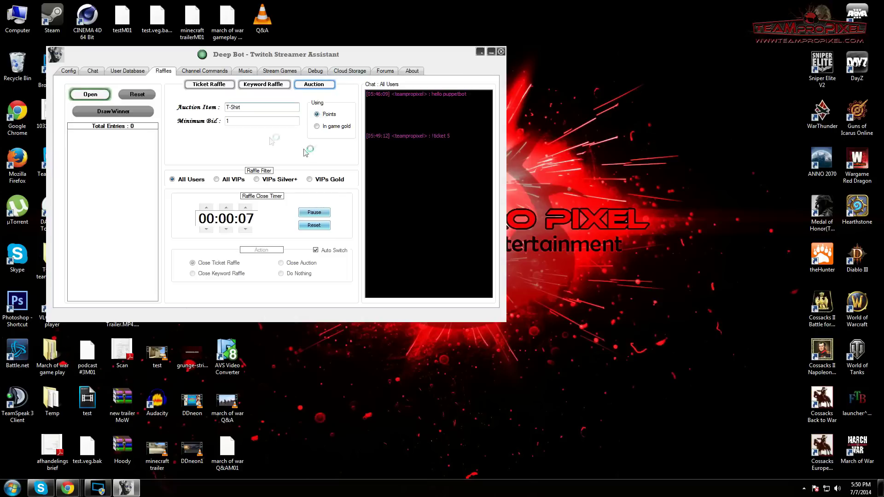
# Set the T-Shirt auction's minimum bid to 1000 points and open the auction for all users.
pyautogui.press('Tab')
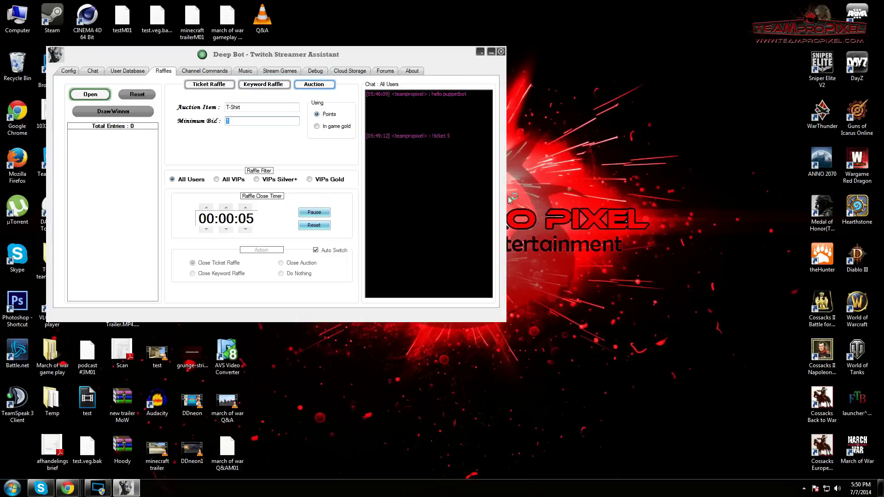
pyautogui.write('1000')
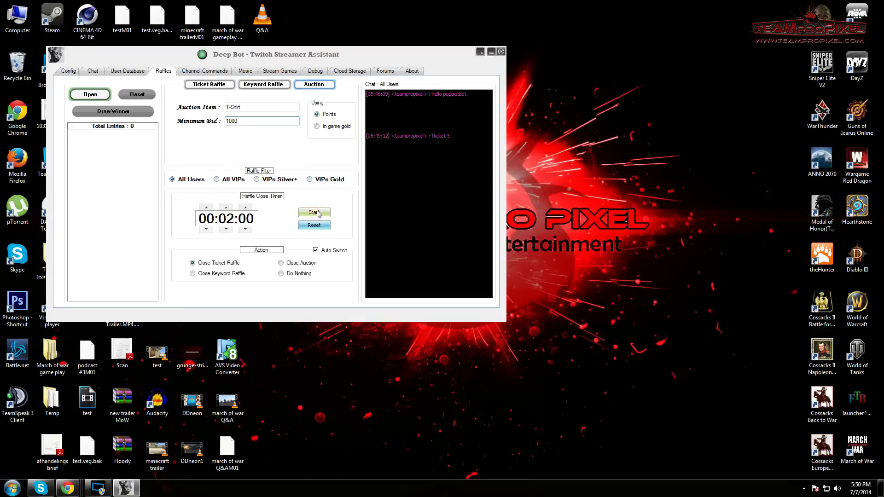
pyautogui.click(90, 94)
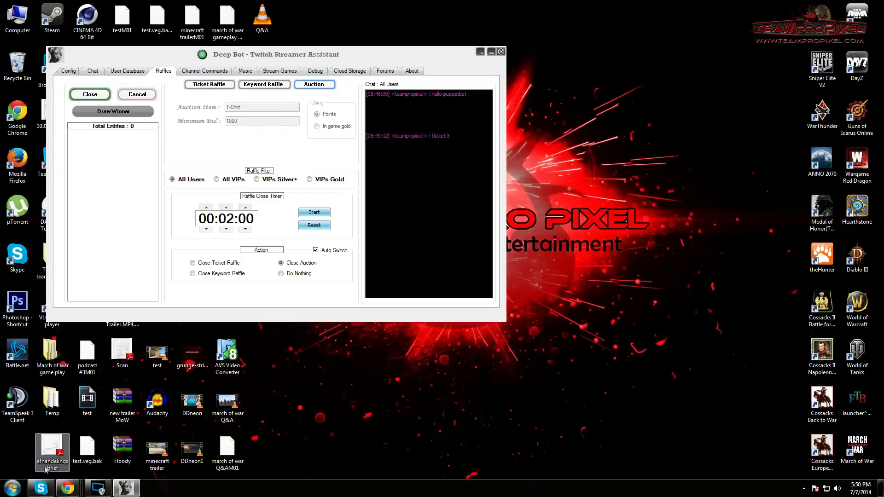
# Check the bot's auction announcement and bid instructions in the Twitch channel's chat, and return to DeepBot.
pyautogui.moveTo(75, 491)
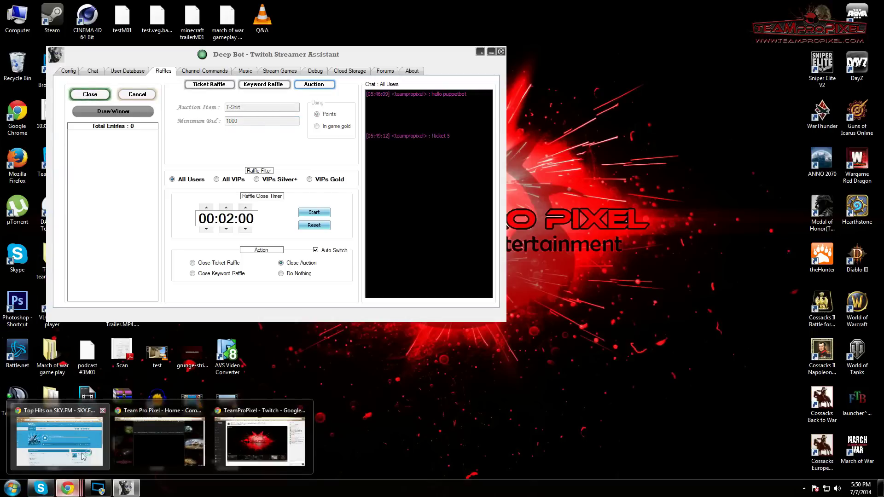
pyautogui.click(260, 442)
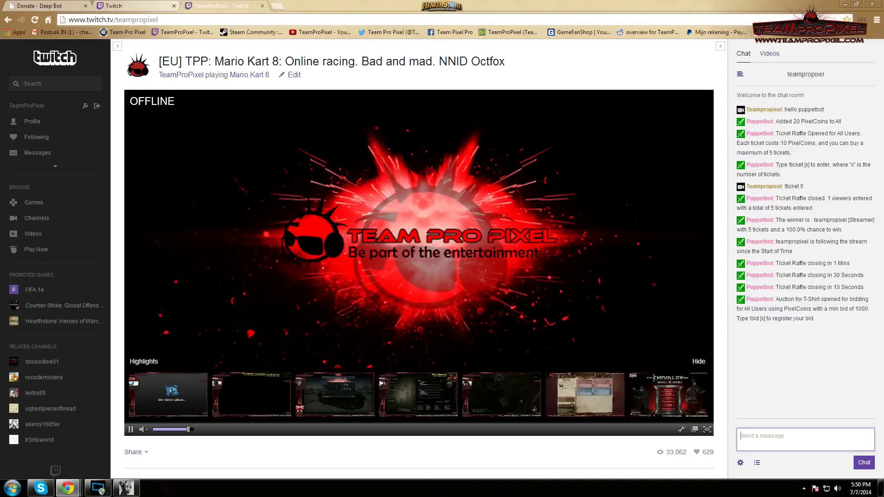
pyautogui.click(762, 318)
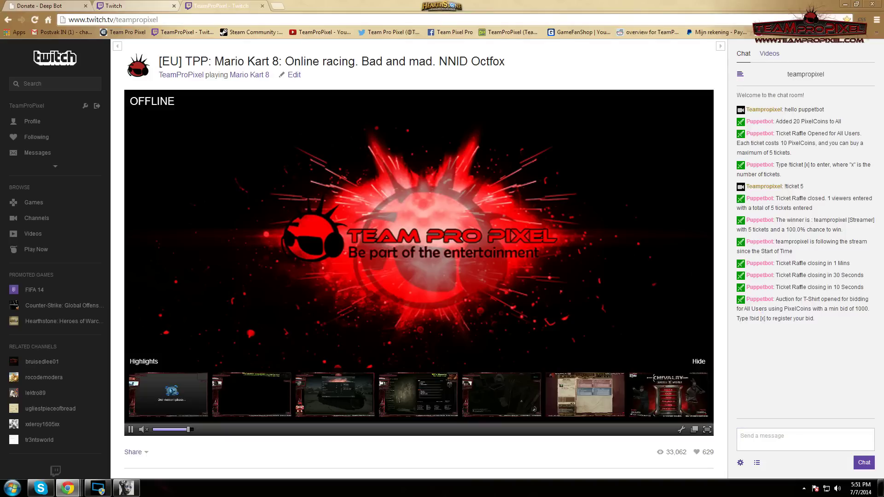
pyautogui.click(845, 4)
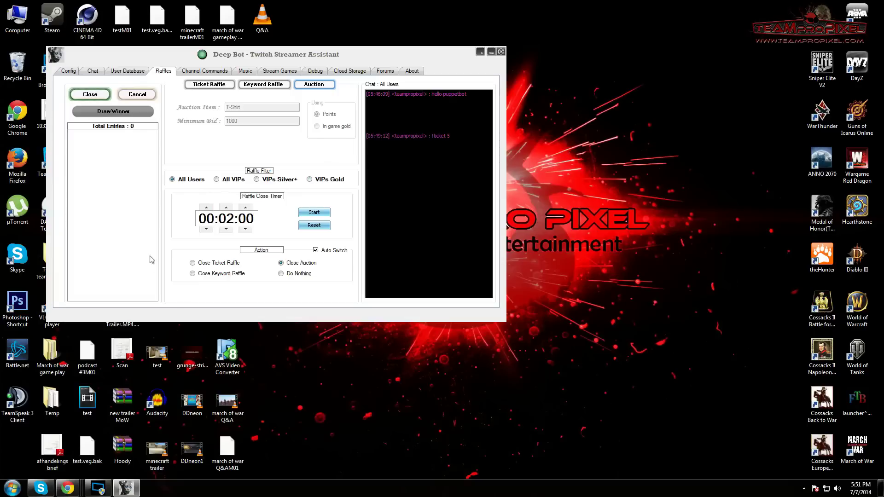
# Close the T-Shirt auction, check the bot's closing announcement in the Twitch channel's chat and return to DeepBot.
pyautogui.click(90, 94)
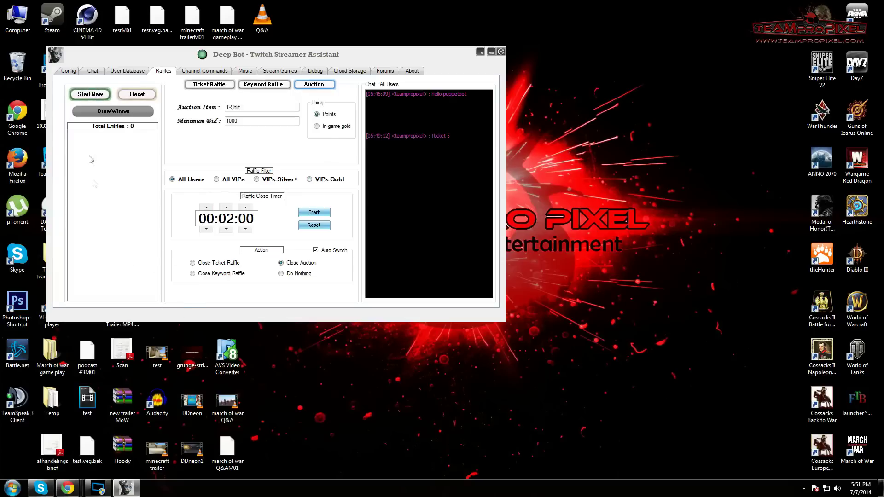
pyautogui.moveTo(68, 488)
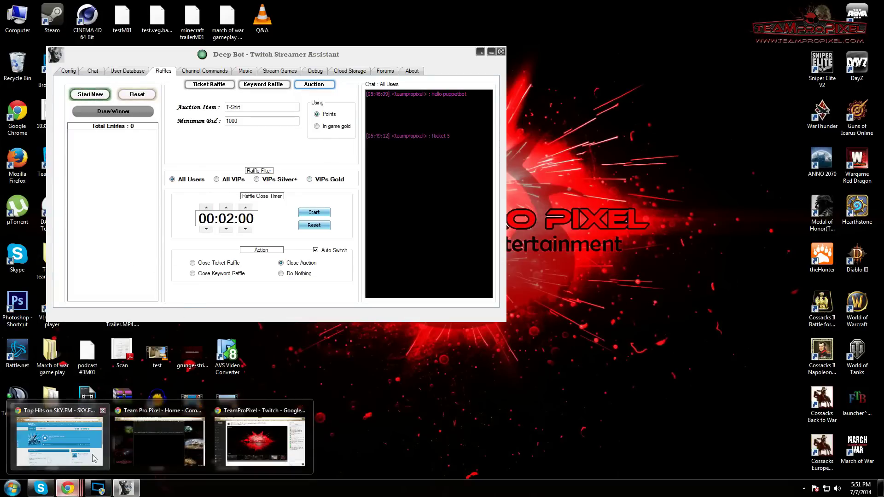
pyautogui.click(259, 437)
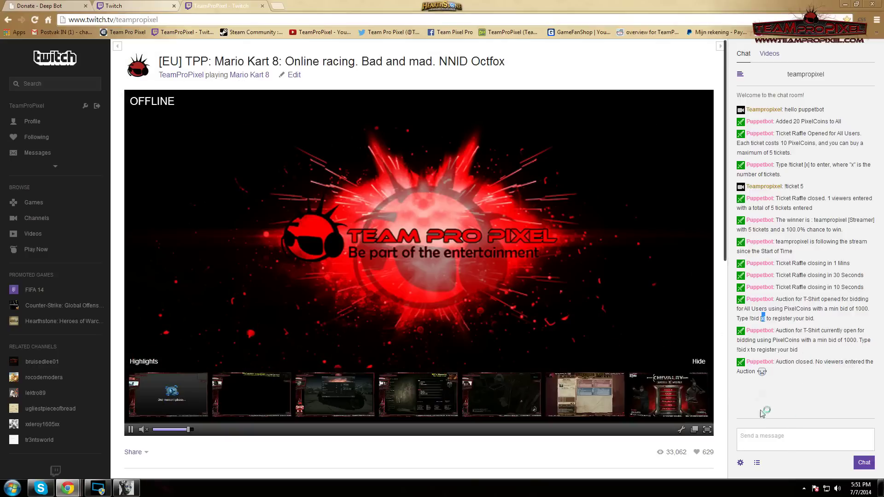
pyautogui.click(844, 4)
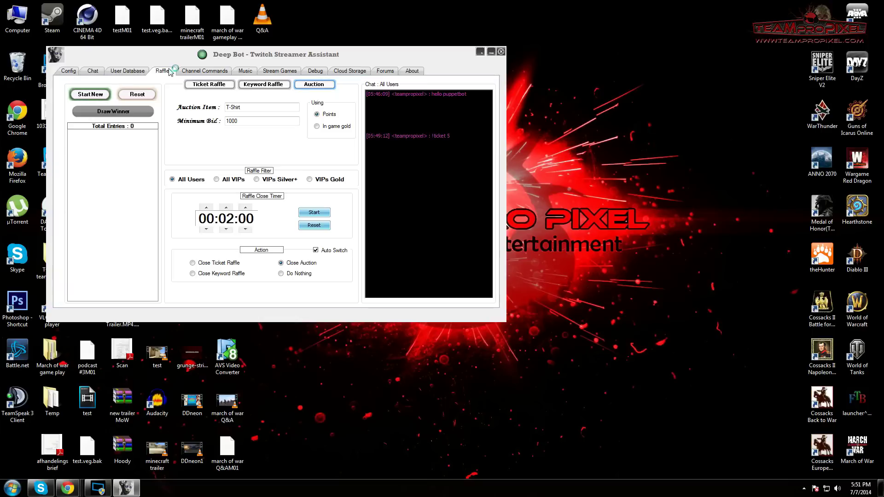
# Switch to the Twitch browser window, open the bookmarked Nightbot website in a new tab and log in.
pyautogui.moveTo(67, 488)
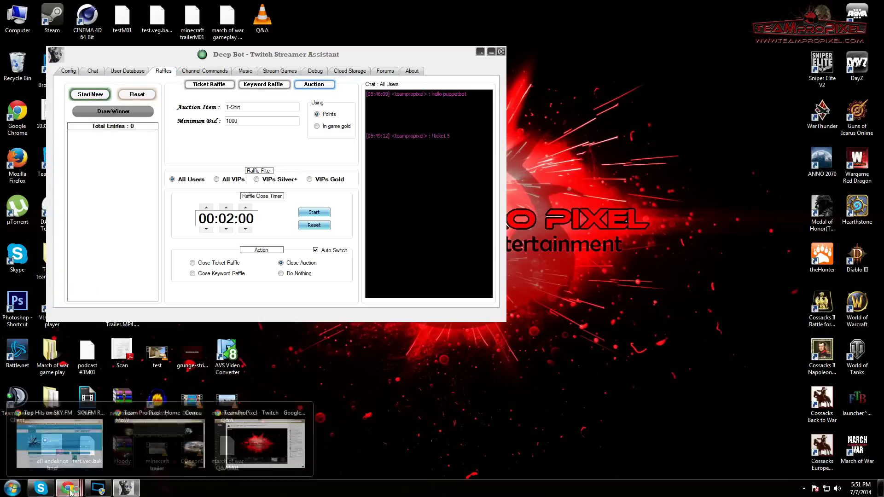
pyautogui.click(274, 420)
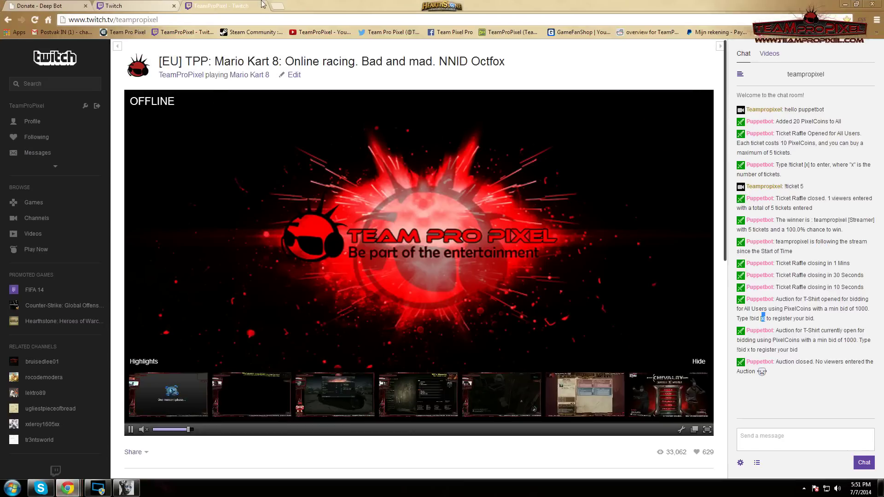
pyautogui.hotkey('ctrl', 't')
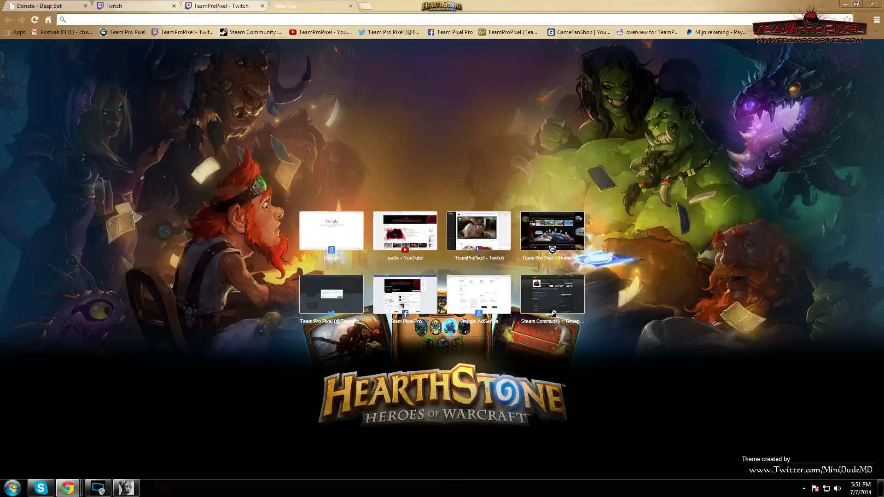
pyautogui.write('www.google.com')
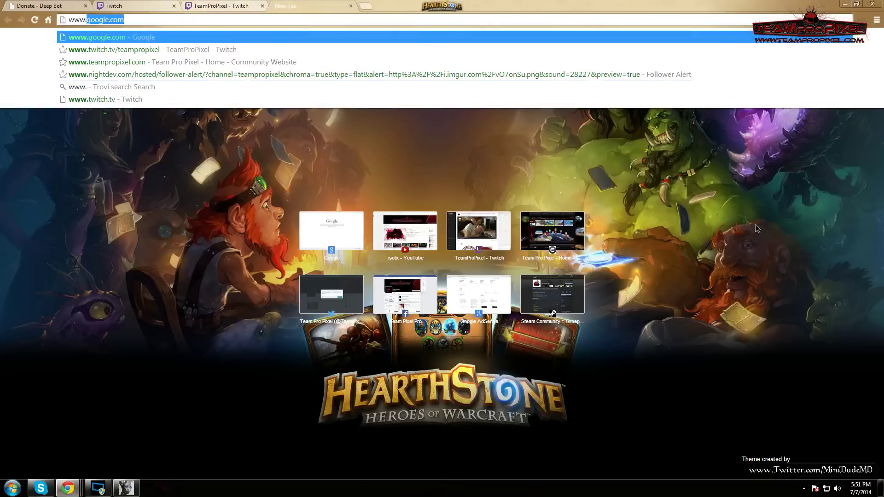
pyautogui.press('Return')
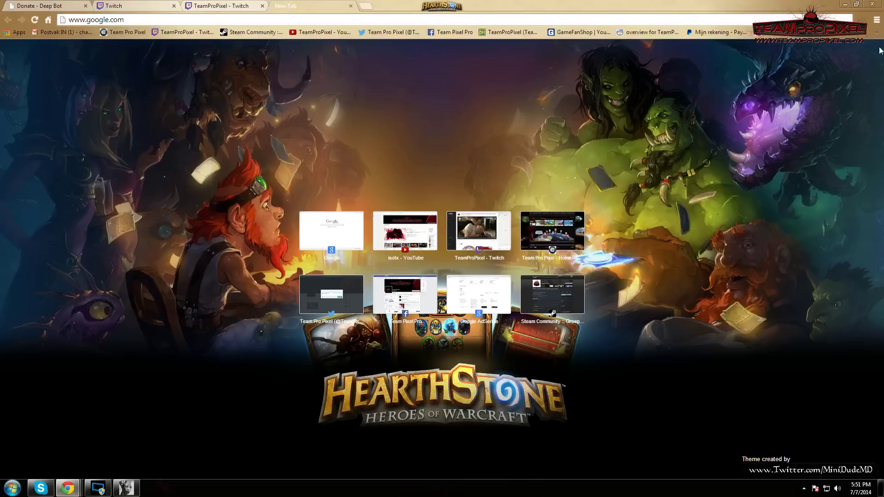
pyautogui.click(876, 32)
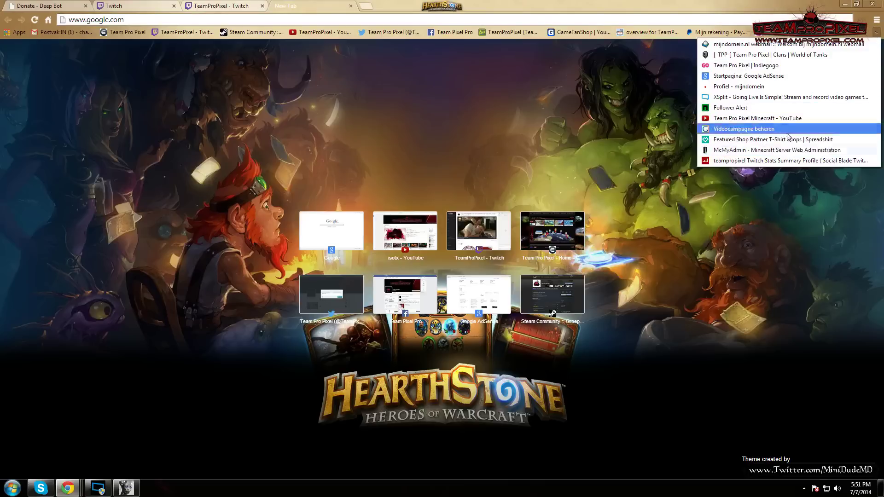
pyautogui.click(635, 124)
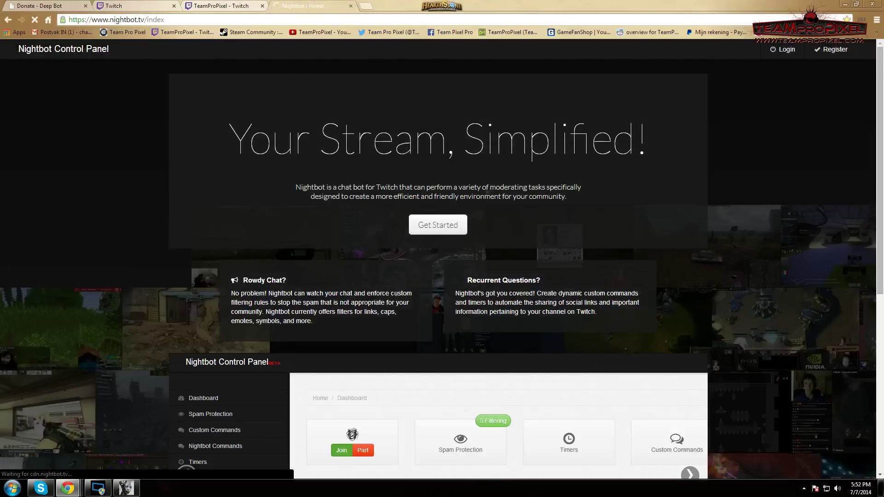
pyautogui.click(438, 225)
pyautogui.click(784, 50)
pyautogui.click(610, 226)
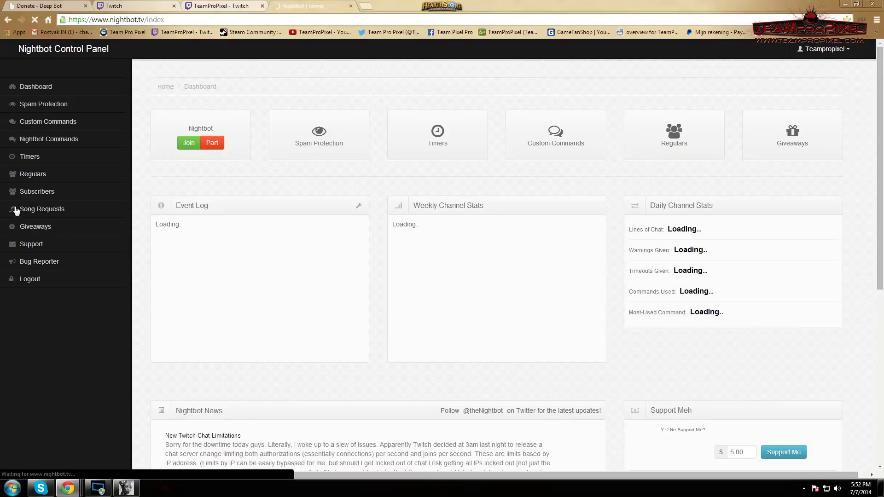
# Look over the Nightbot dashboard and open the Giveaways page.
pyautogui.click(59, 235)
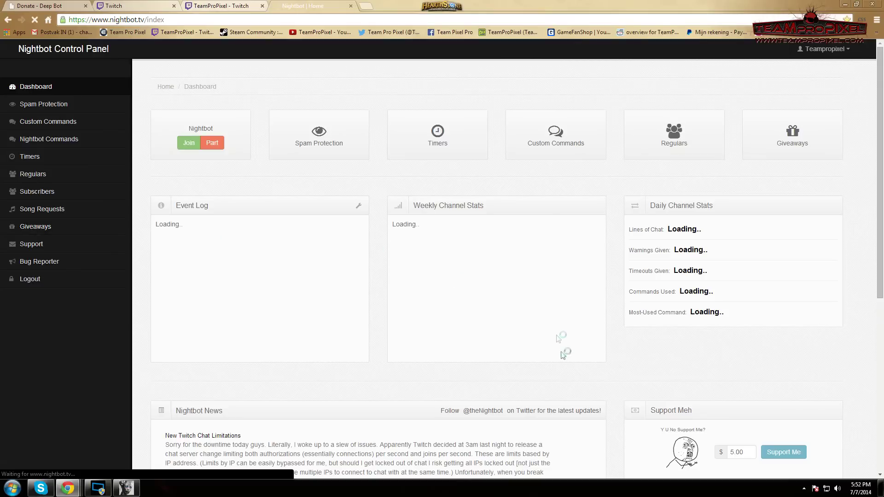
pyautogui.scroll(-6, 580, 386)
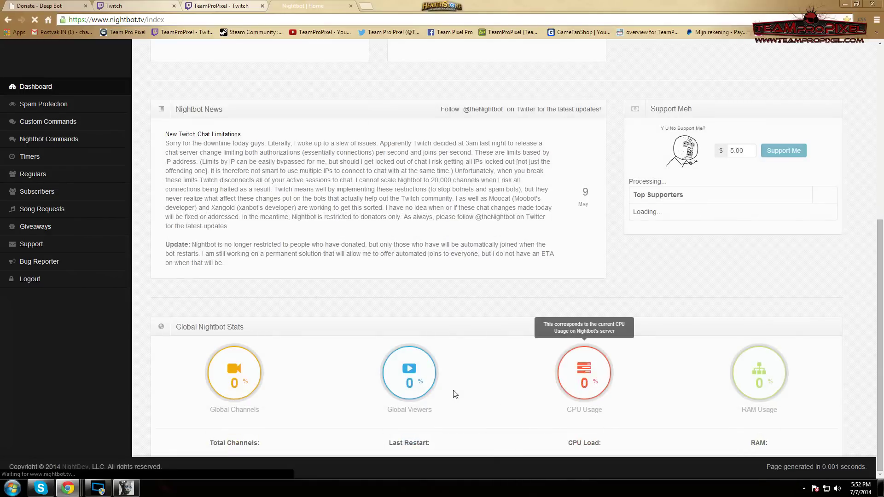
pyautogui.scroll(6, 457, 393)
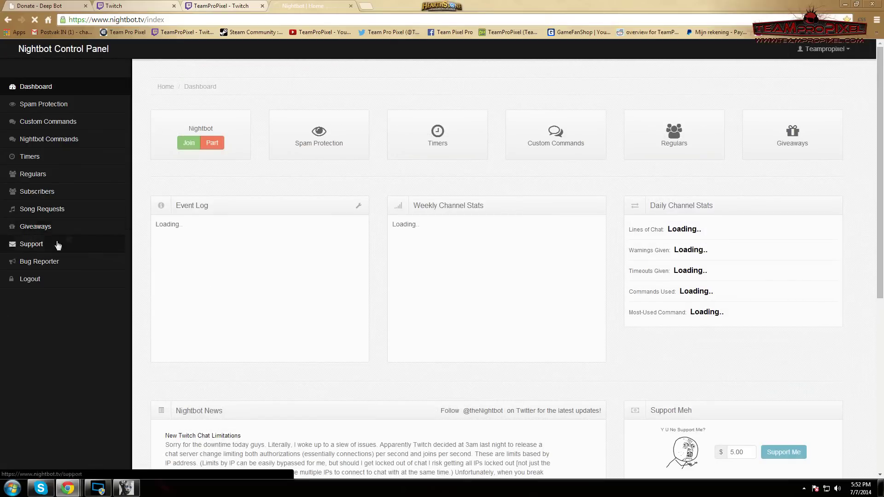
pyautogui.click(32, 228)
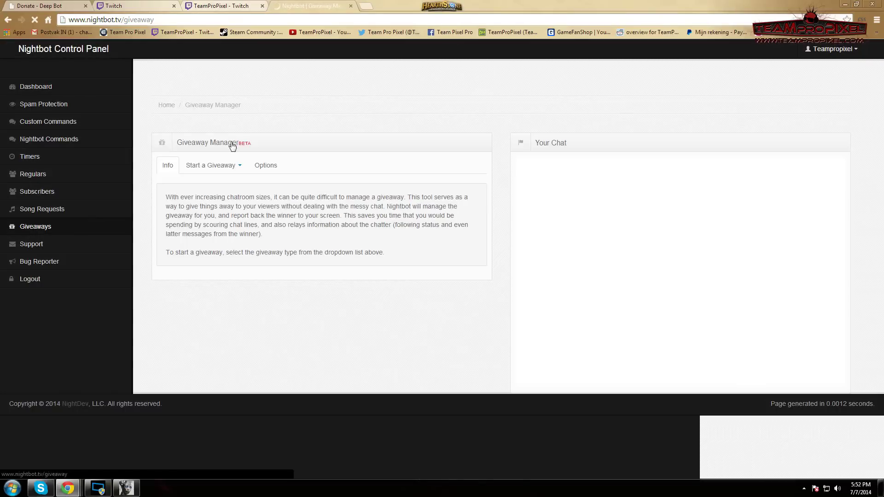
# Examine the Question/Answer, Random Number and Random Active User giveaway types, including the question and answer fields.
pyautogui.click(239, 173)
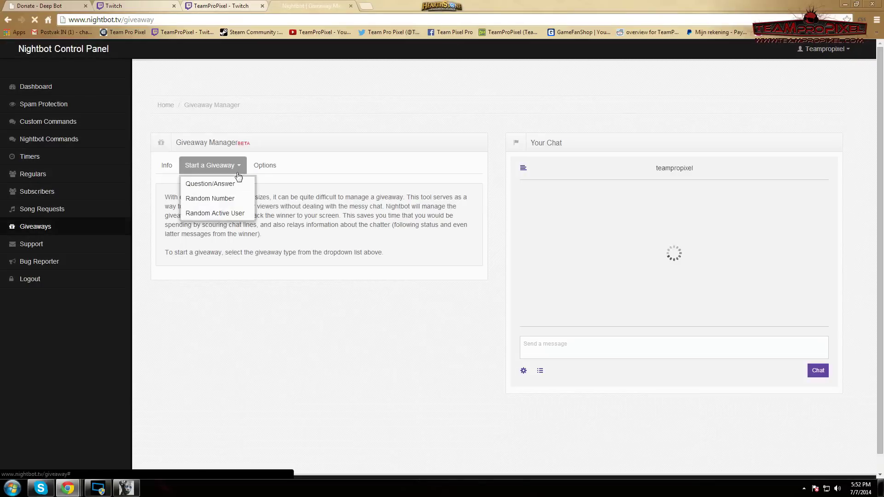
pyautogui.click(232, 186)
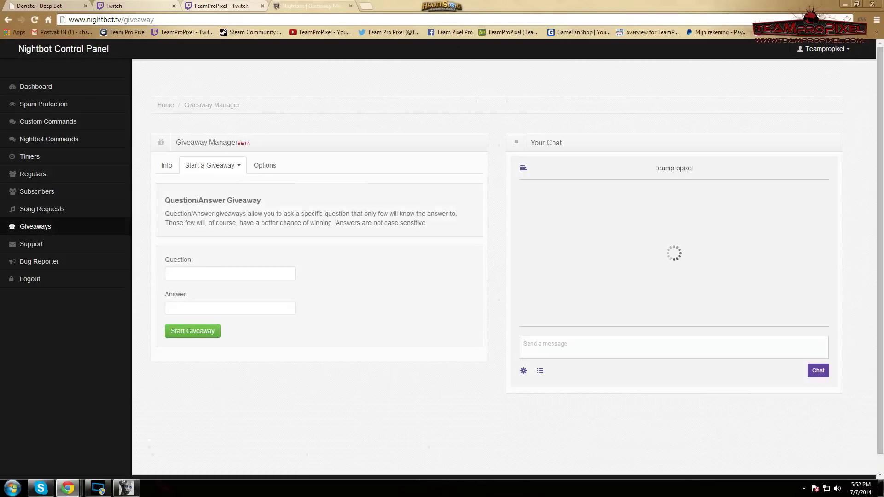
pyautogui.click(229, 166)
pyautogui.click(213, 197)
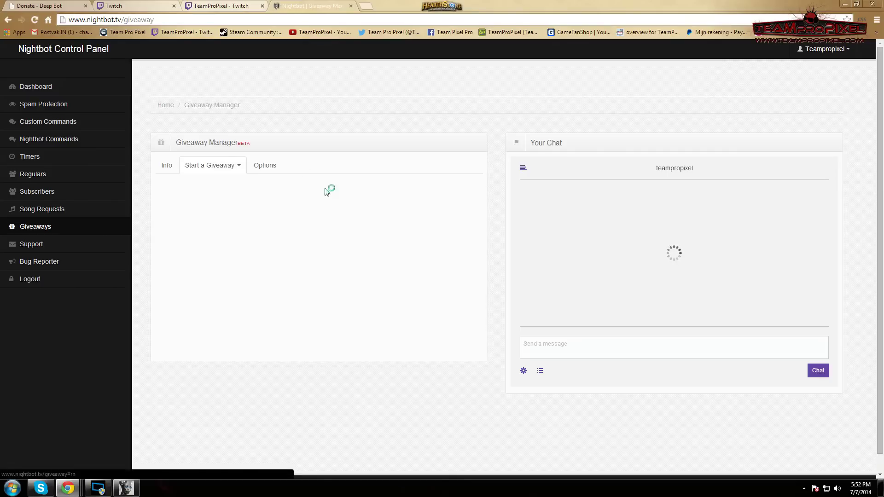
pyautogui.click(213, 166)
pyautogui.click(213, 214)
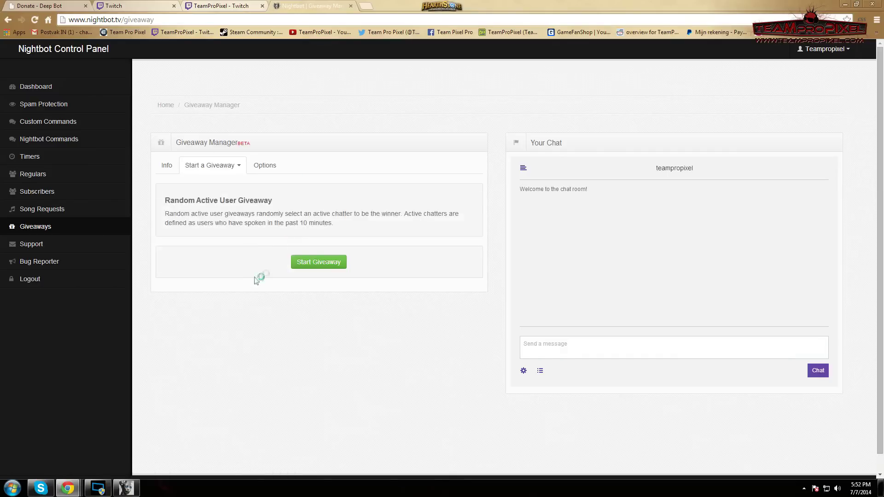
pyautogui.click(213, 166)
pyautogui.click(222, 186)
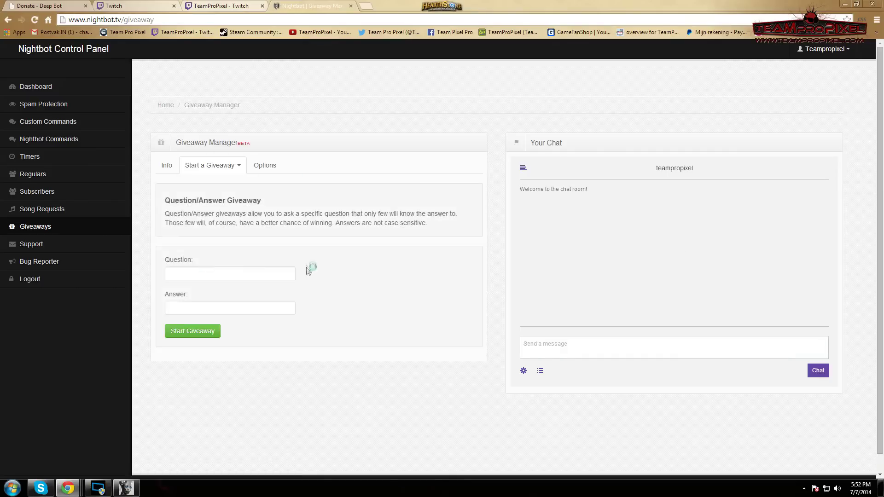
pyautogui.click(201, 260)
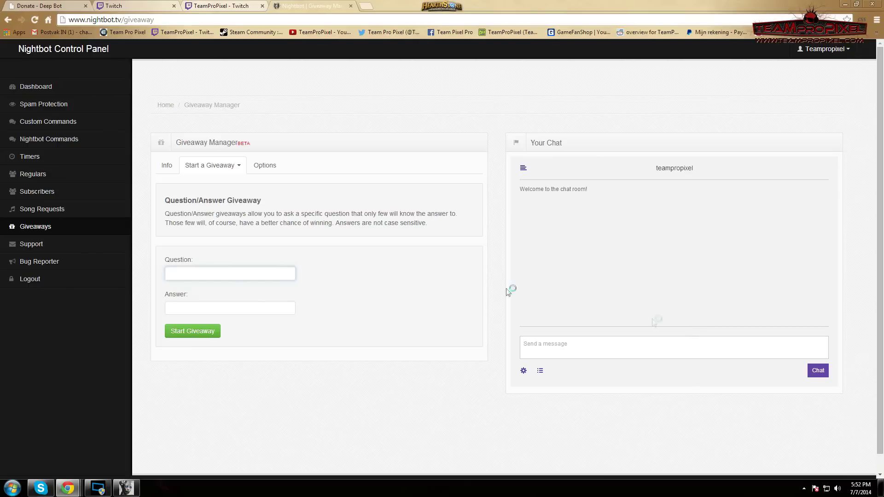
pyautogui.click(230, 308)
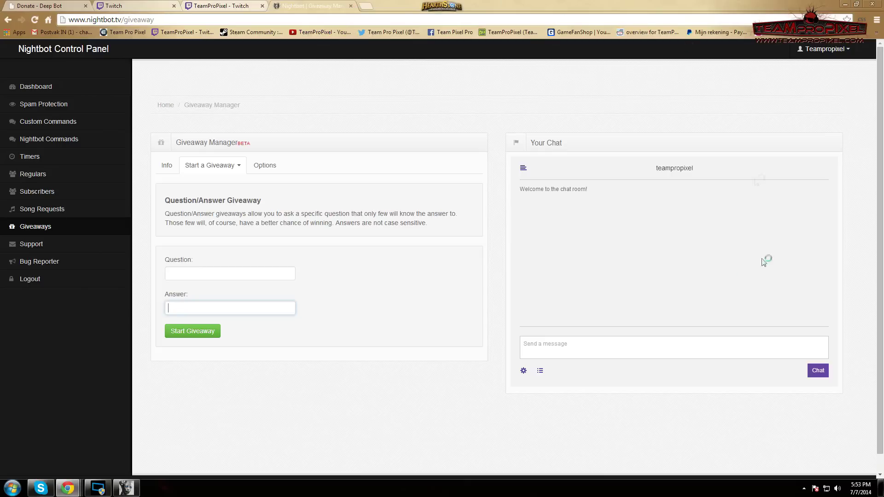
# Close the Nightbot page, return to DeepBot and look at the channel commands list, selecting the !error command.
pyautogui.click(351, 6)
pyautogui.click(845, 4)
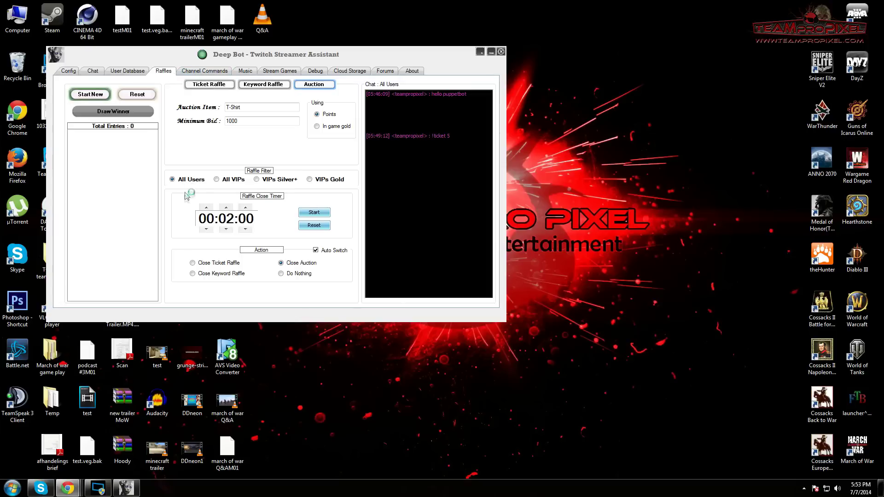
pyautogui.click(205, 71)
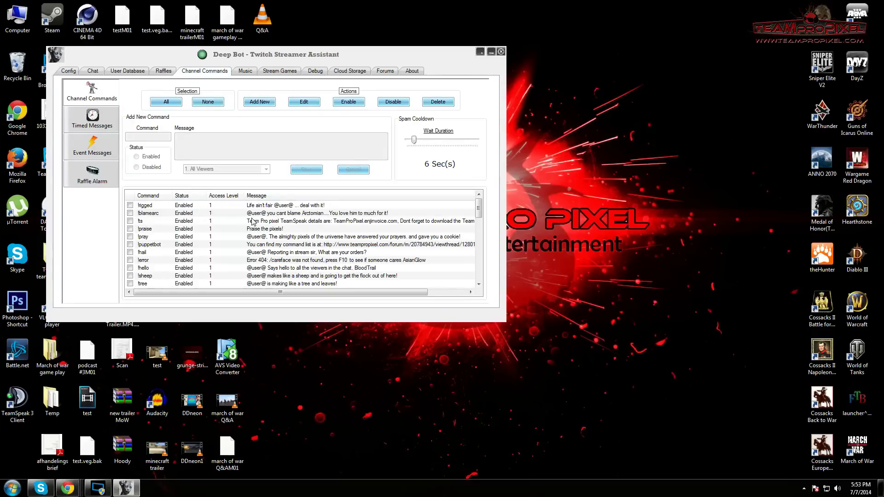
pyautogui.moveTo(479, 213)
pyautogui.mouseDown()
pyautogui.moveTo(489, 279)
pyautogui.moveTo(480, 204)
pyautogui.mouseUp()
pyautogui.click(152, 260)
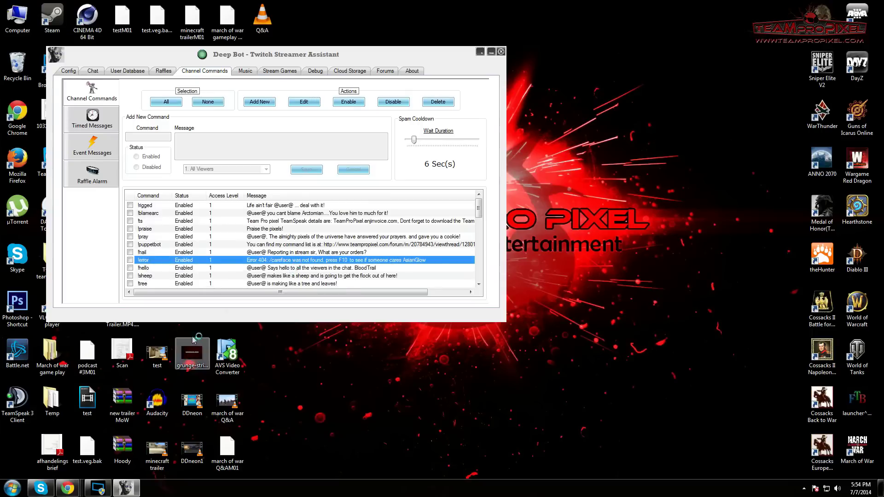
# Switch to the Twitch channel page in the browser and reload it to get an empty chat.
pyautogui.click(75, 492)
pyautogui.click(252, 450)
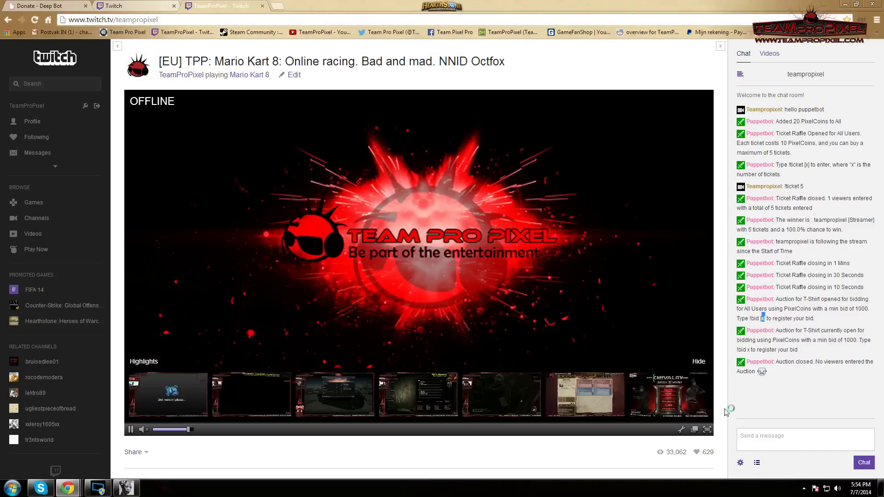
pyautogui.press('F5')
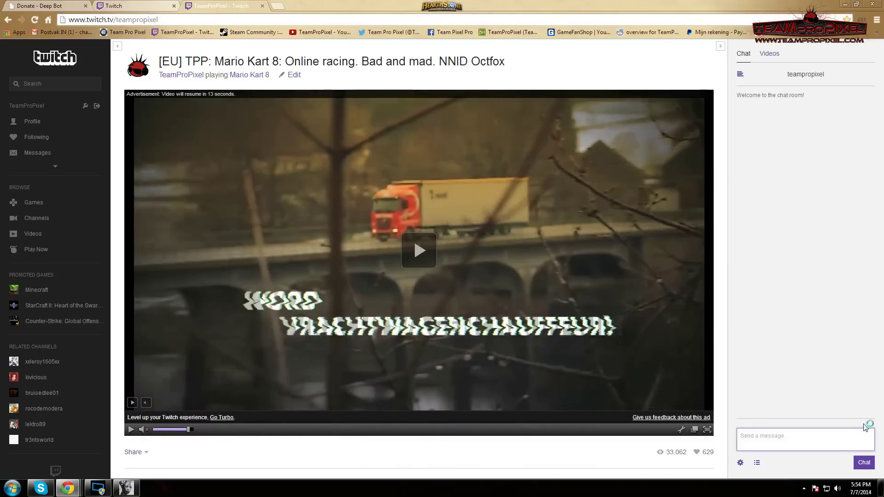
# Send the !error command in the Twitch chat to test the bot's reply, and return to DeepBot's channel commands.
pyautogui.write('rro')
pyautogui.press('Return')
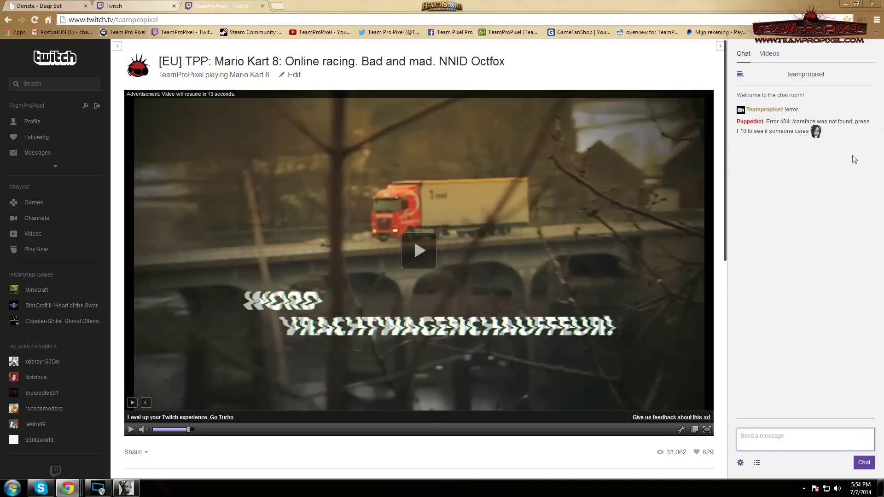
pyautogui.click(126, 488)
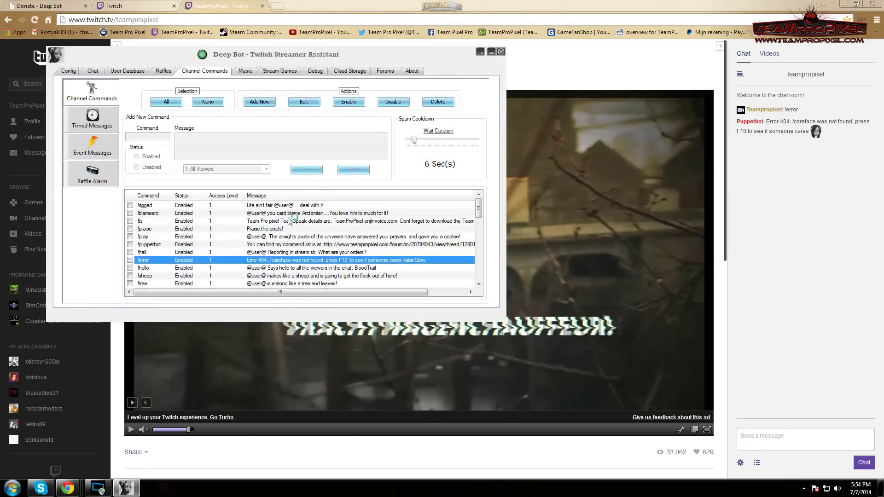
pyautogui.scroll(-5, 239, 235)
pyautogui.scroll(-8, 184, 224)
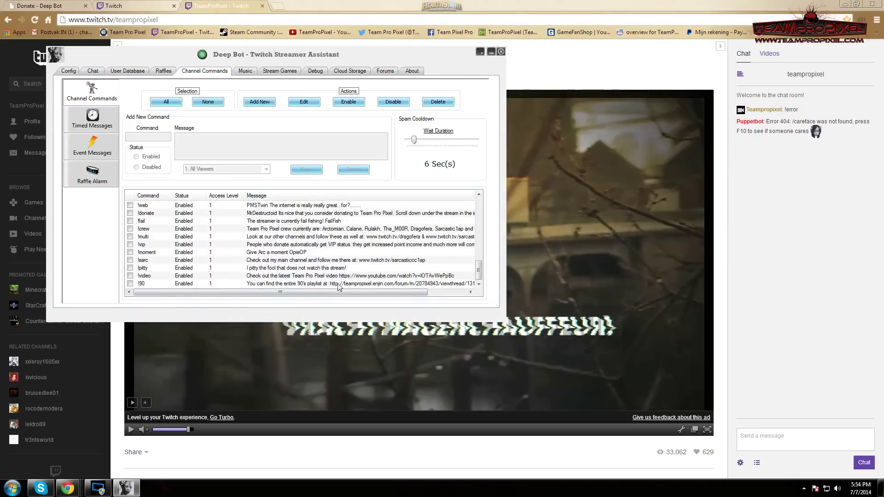
pyautogui.scroll(6, 413, 286)
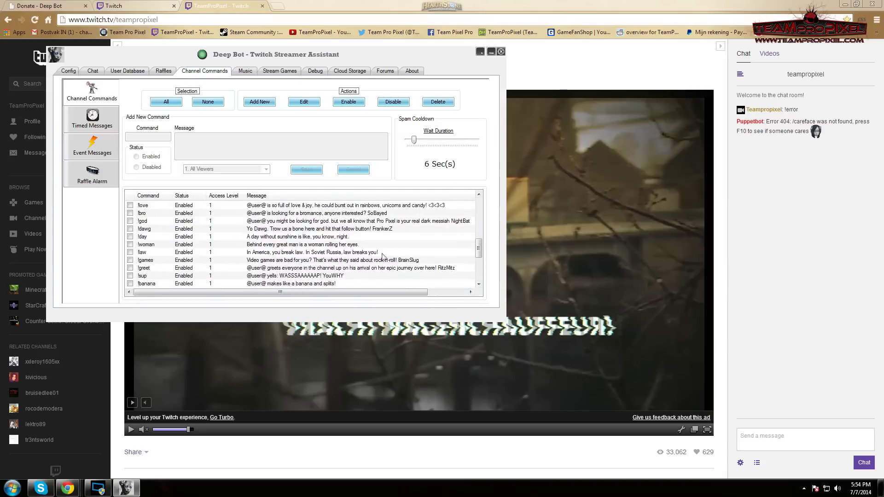
pyautogui.scroll(1, 405, 254)
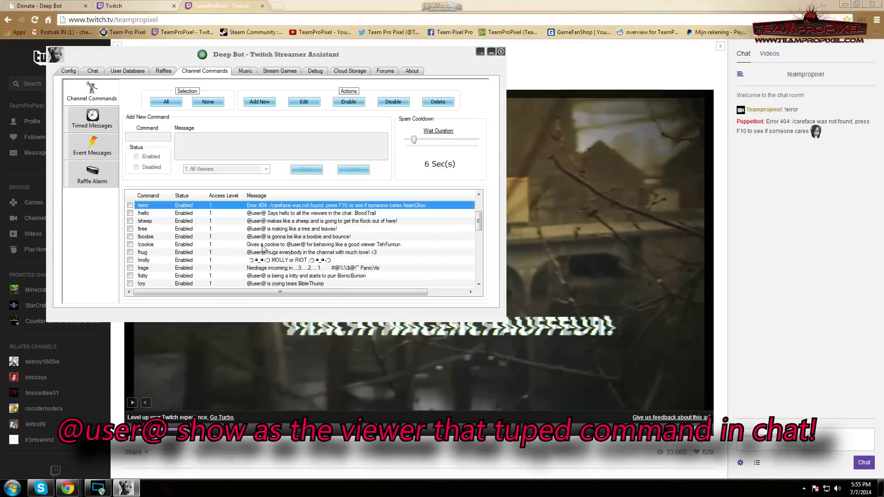
pyautogui.scroll(2, 143, 188)
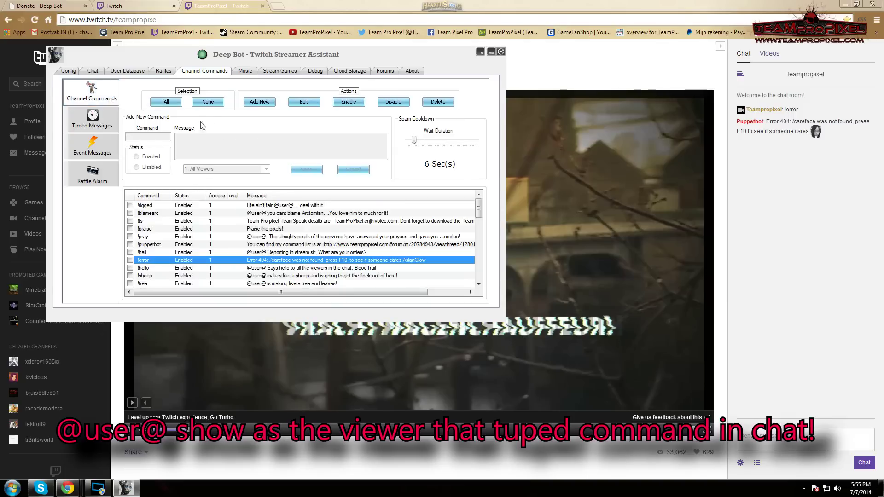
pyautogui.click(259, 102)
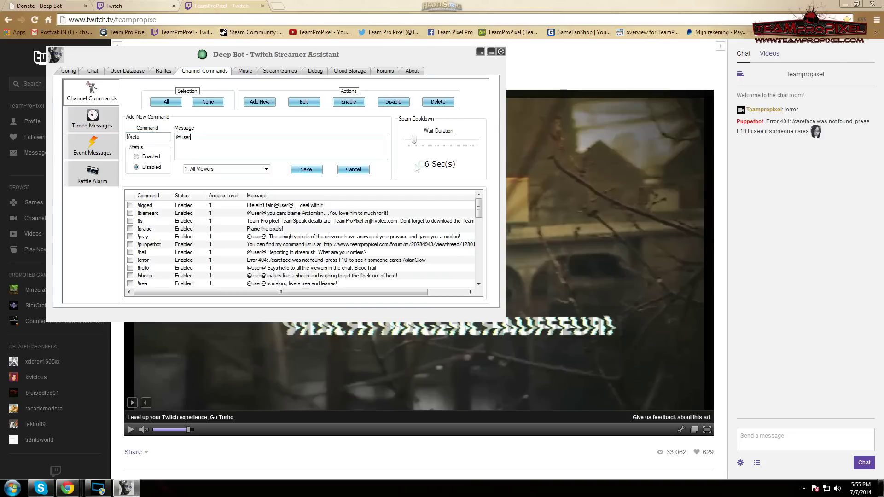
pyautogui.write('@ A')
pyautogui.press('BackSpace')
pyautogui.press('BackSpace')
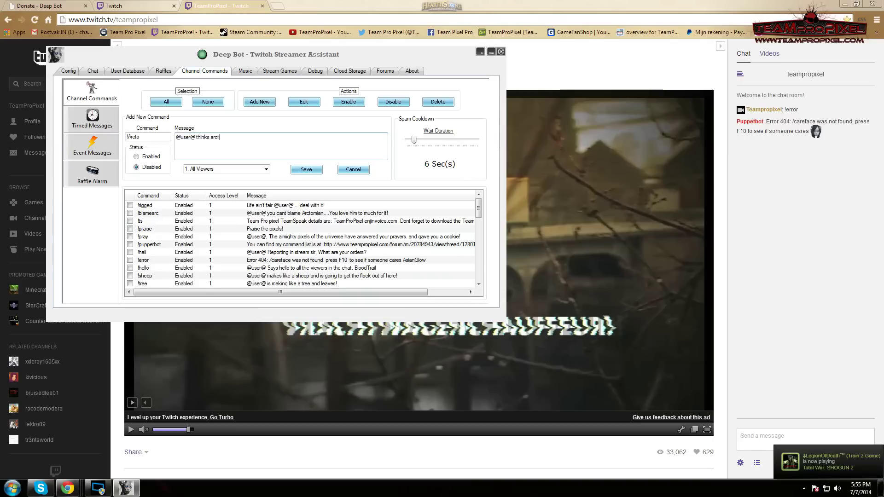
pyautogui.write('is tha bomb')
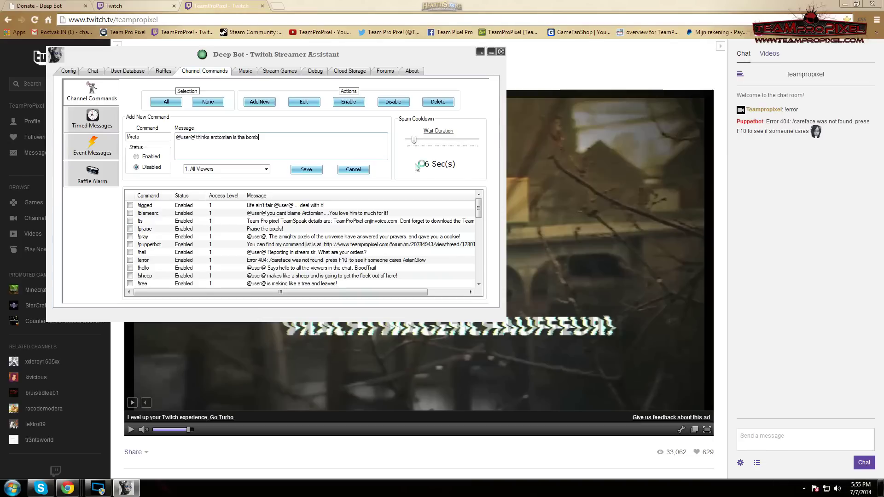
pyautogui.click(297, 171)
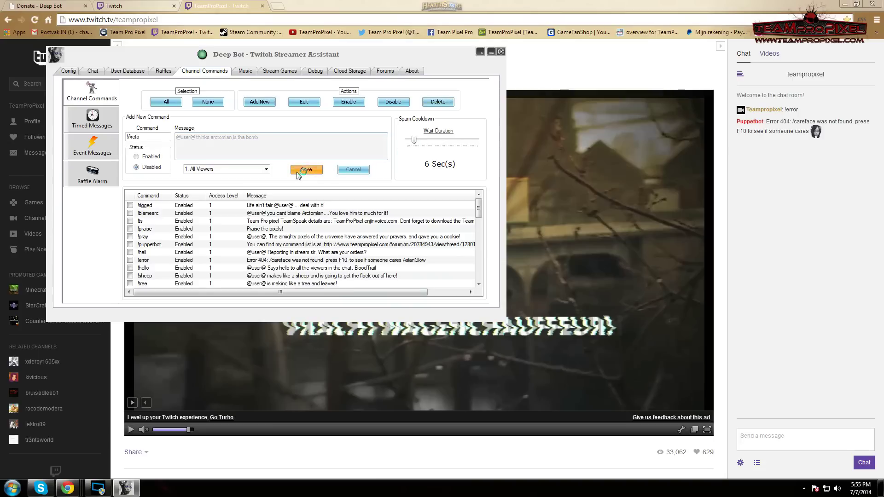
pyautogui.click(167, 102)
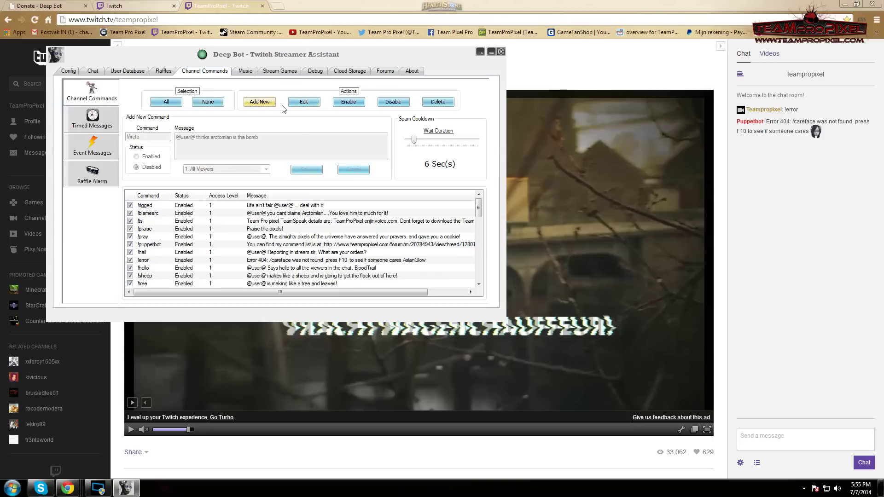
pyautogui.click(349, 101)
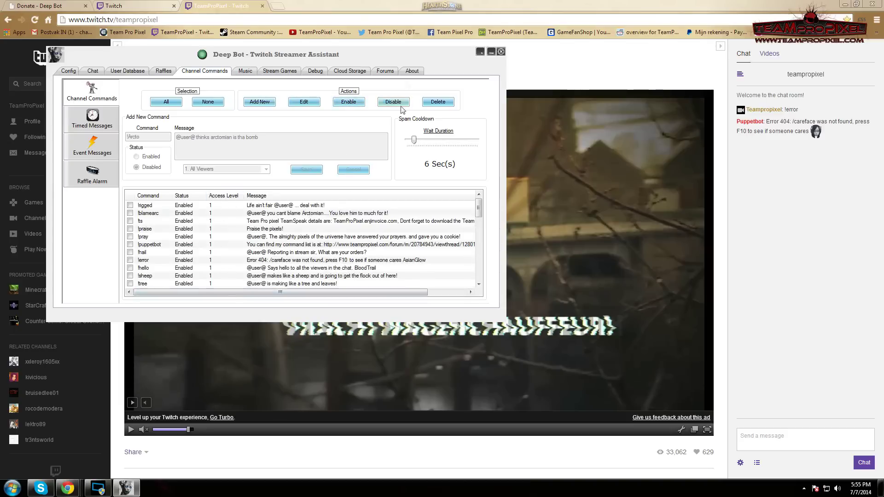
# Minimise DeepBot, test the new command by sending !arcto in the Twitch chat, and open a new browser tab.
pyautogui.click(491, 51)
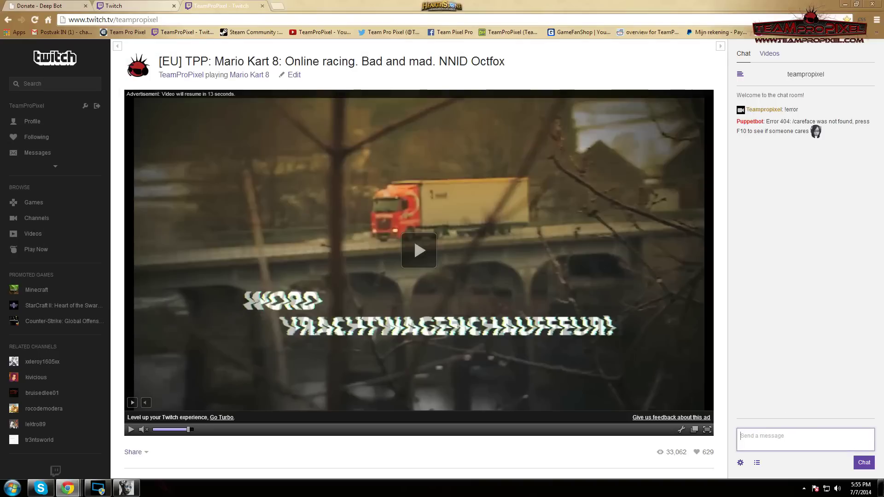
pyautogui.write('!arcto')
pyautogui.press('Return')
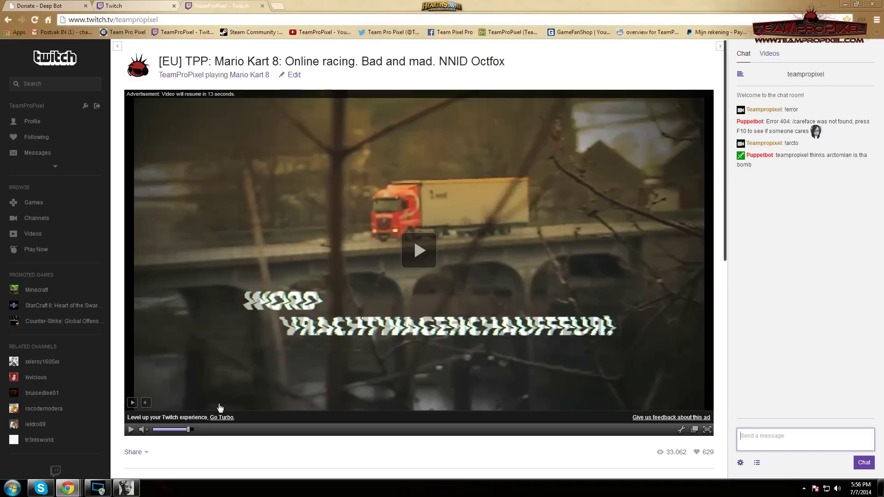
pyautogui.click(126, 487)
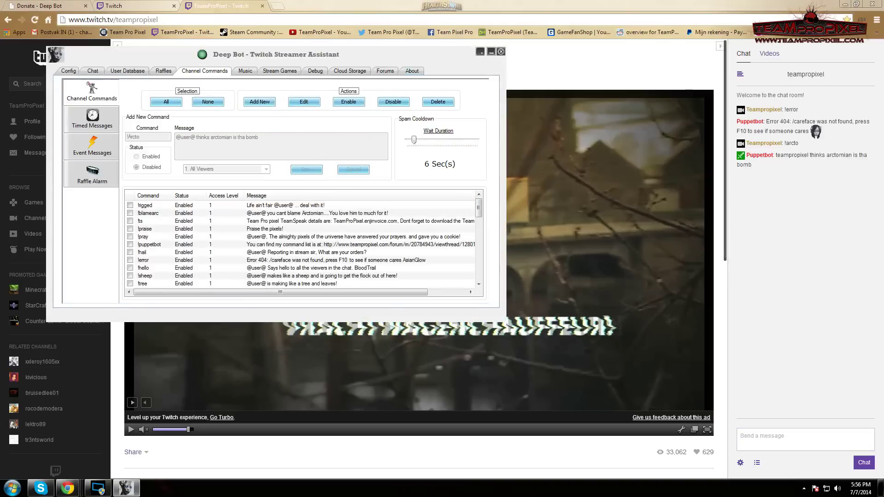
pyautogui.click(278, 5)
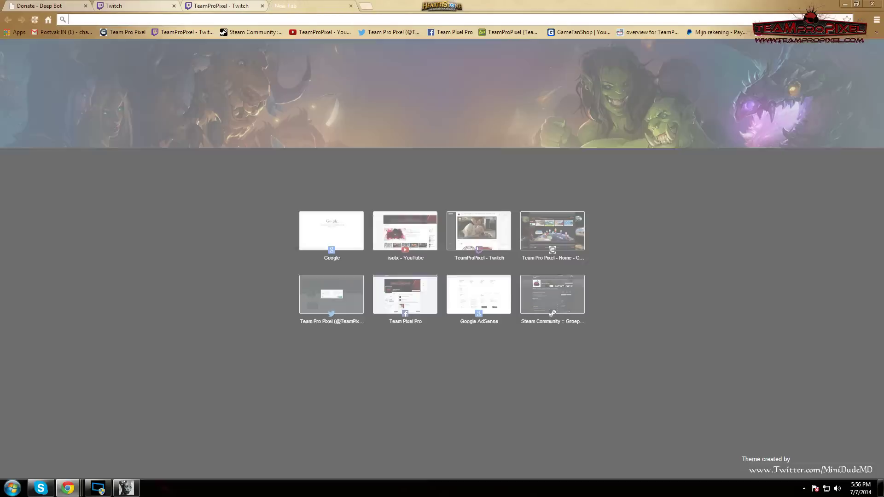
pyautogui.write('www.twitch')
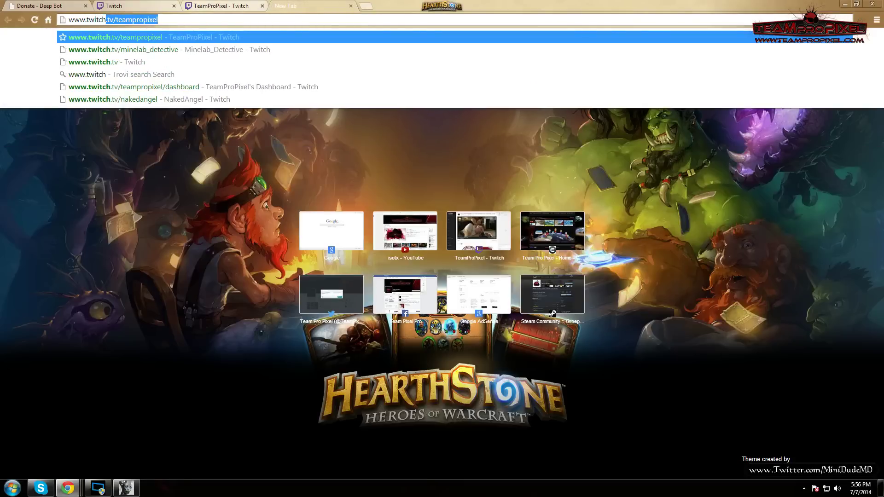
pyautogui.press('BackSpace')
pyautogui.press('BackSpace')
pyautogui.press('BackSpace')
pyautogui.press('BackSpace')
pyautogui.press('BackSpace')
pyautogui.press('BackSpace')
pyautogui.press('BackSpace')
pyautogui.press('BackSpace')
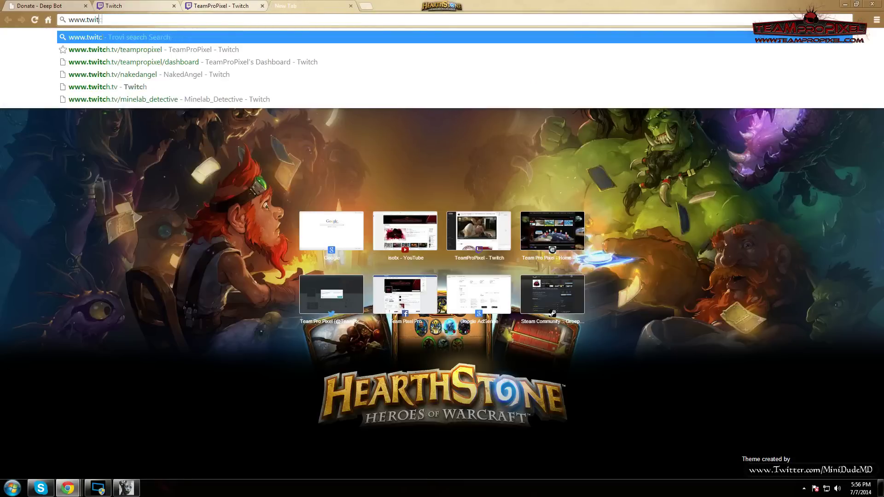
pyautogui.write('.google.com')
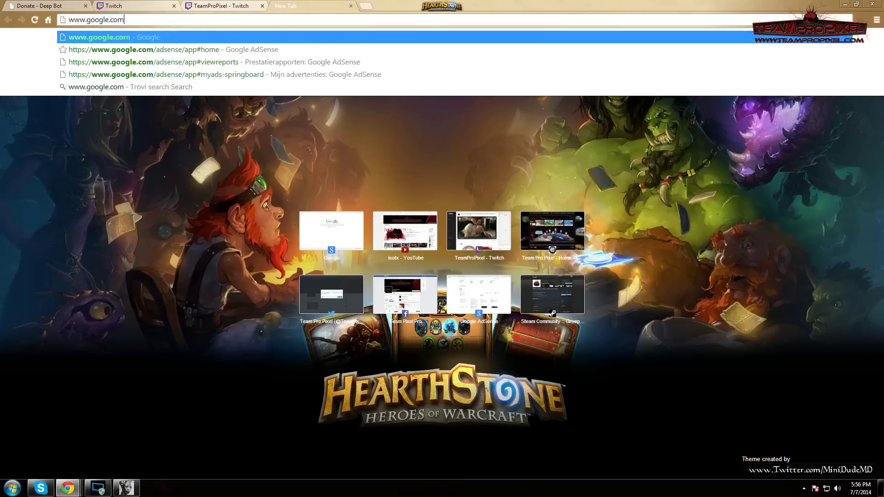
pyautogui.press('Return')
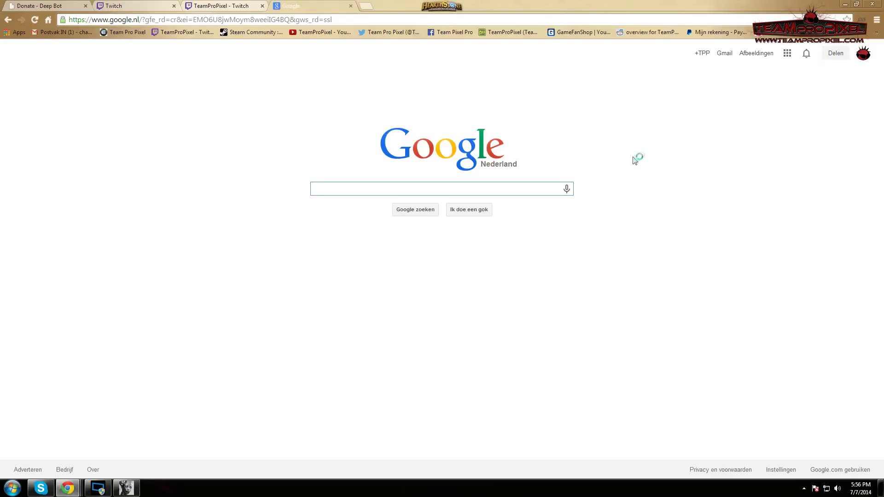
pyautogui.write('twitc')
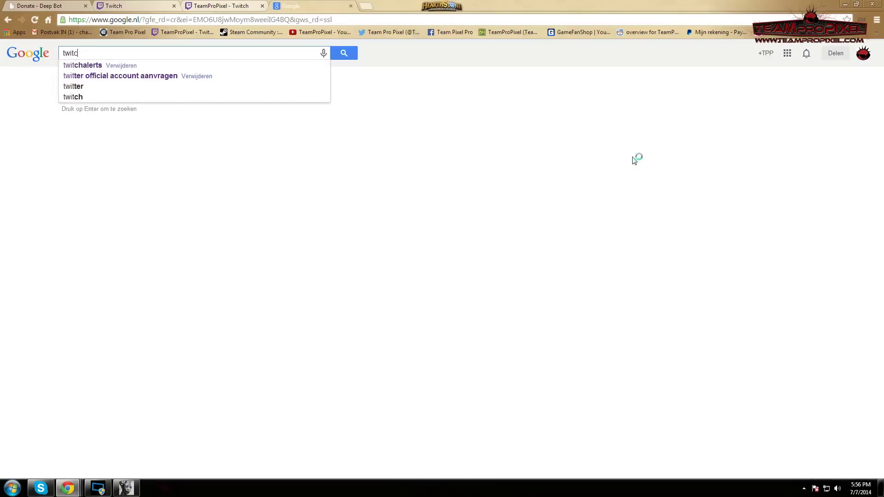
pyautogui.write('h. em')
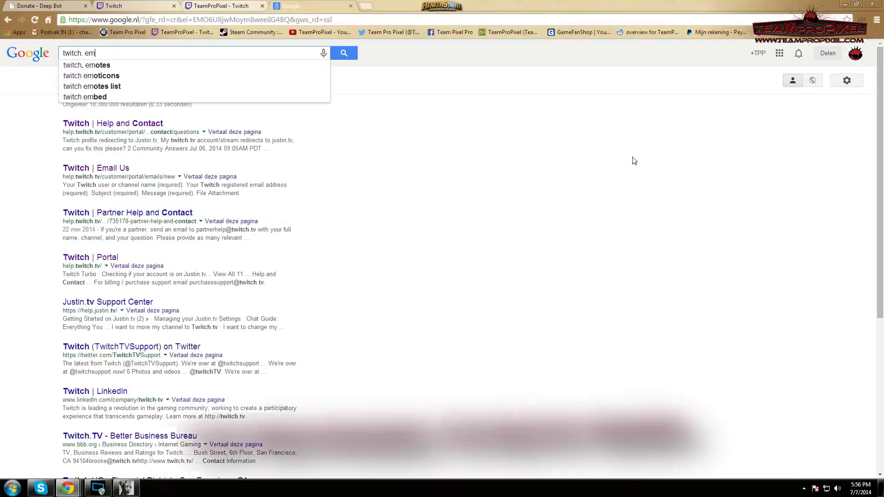
pyautogui.write('ticons')
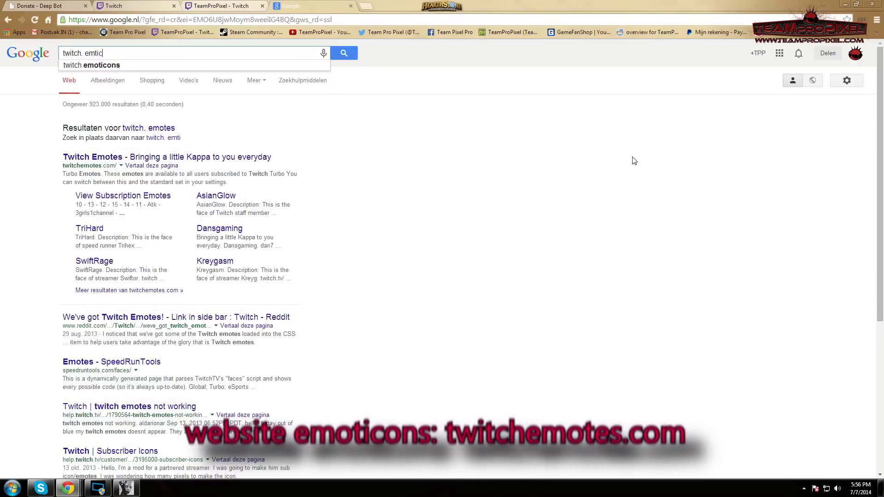
pyautogui.press('Return')
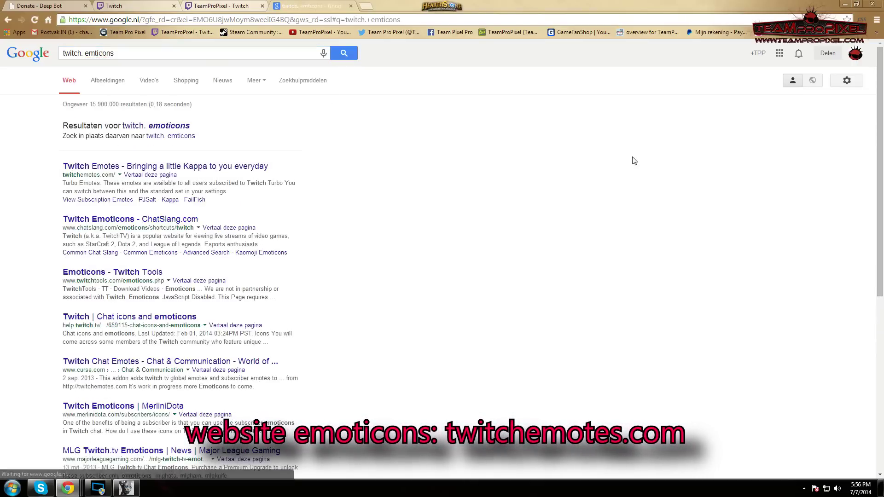
pyautogui.click(183, 167)
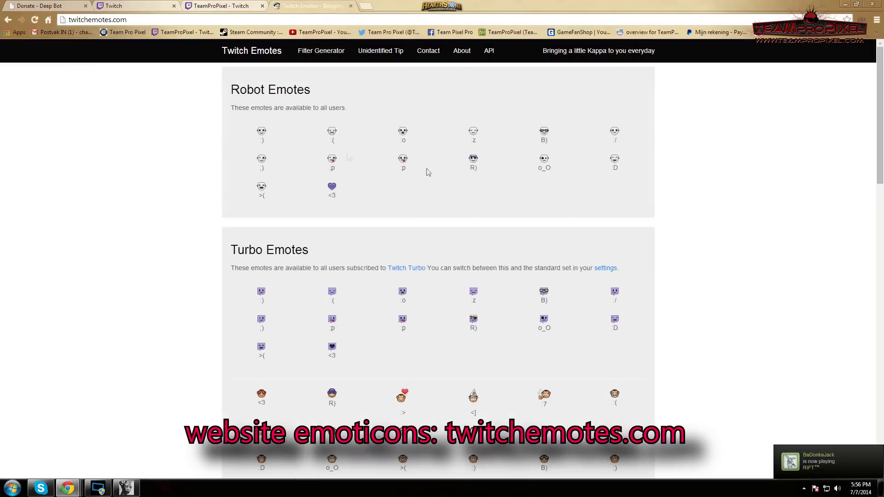
# Look over the Turbo and Face emotes on the Twitch Emotes page, with the names used to insert them.
pyautogui.scroll(-2, 487, 164)
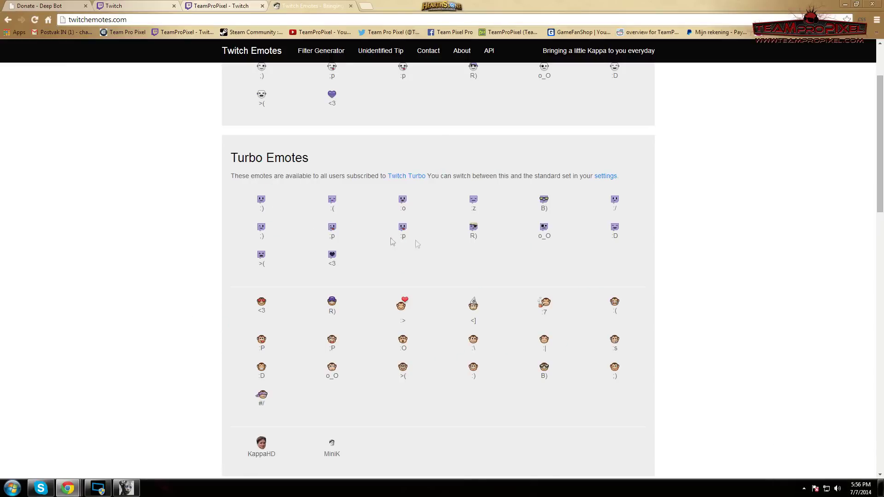
pyautogui.scroll(-10, 392, 241)
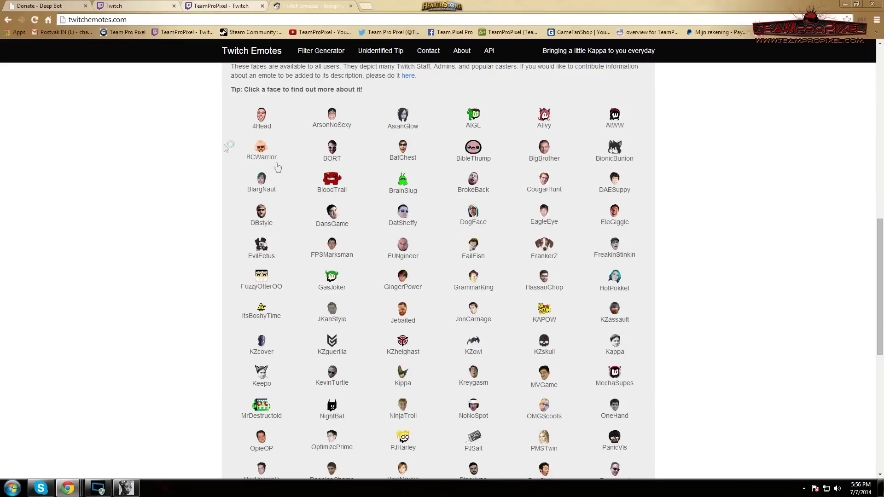
pyautogui.scroll(3, 251, 161)
pyautogui.scroll(-4, 361, 226)
pyautogui.scroll(-6, 361, 227)
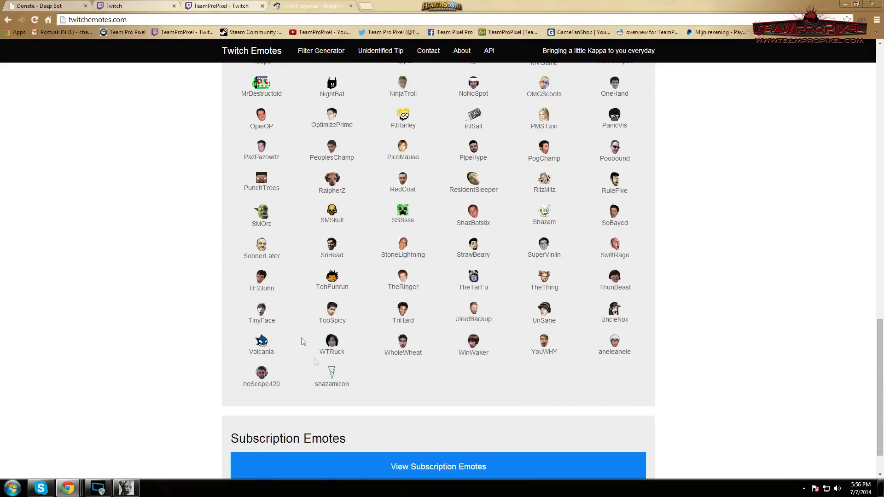
pyautogui.scroll(20, 299, 322)
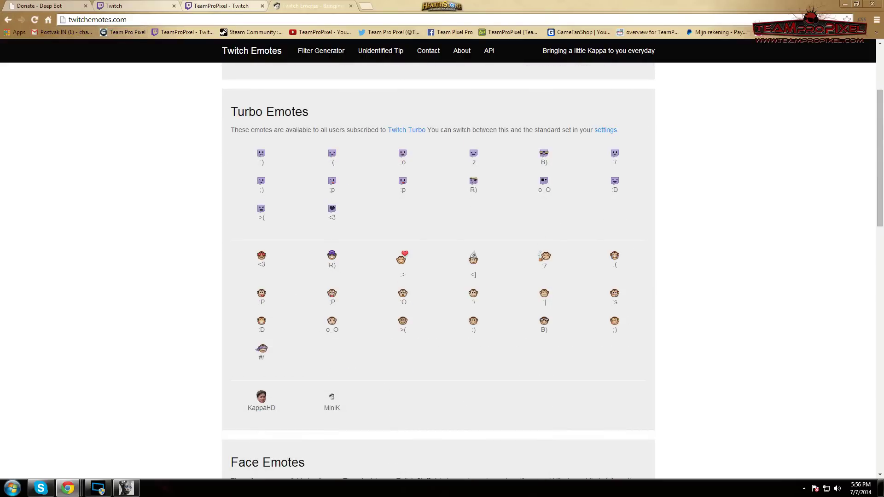
# Return to DeepBot's timed messages, set the minimum chat lines to 20 and the interval to about 5 minutes, and enable them.
pyautogui.click(847, 4)
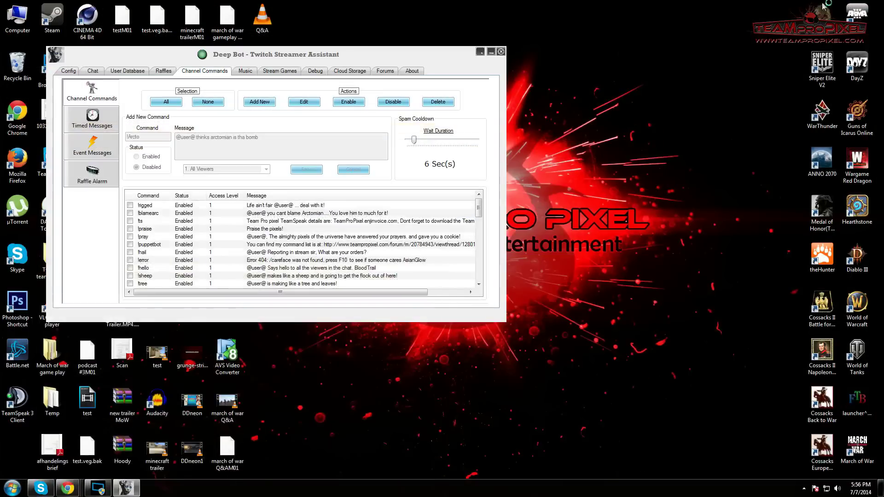
pyautogui.click(106, 123)
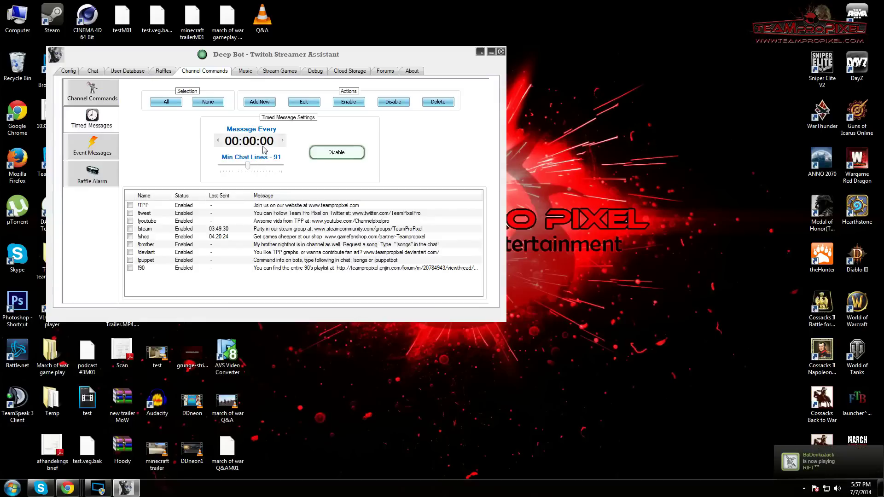
pyautogui.click(336, 153)
pyautogui.moveTo(249, 166); pyautogui.dragTo(226, 169)
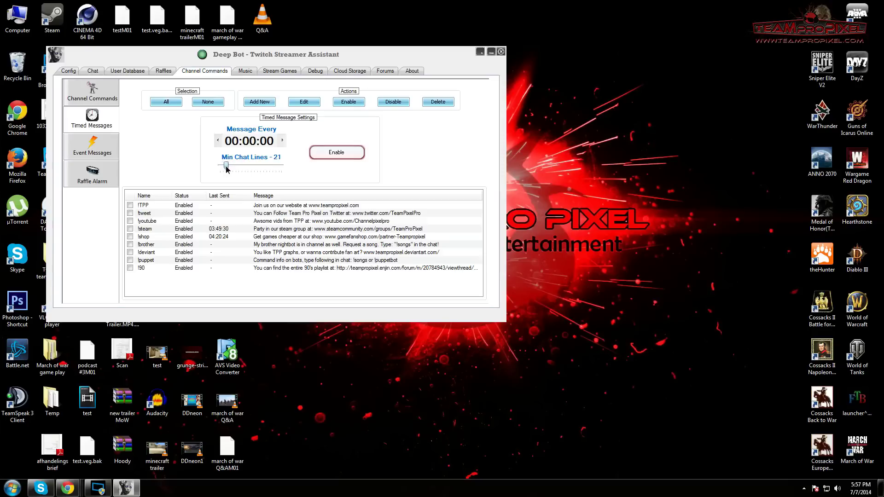
pyautogui.click(283, 140)
pyautogui.click(282, 140)
pyautogui.click(216, 144)
pyautogui.click(336, 152)
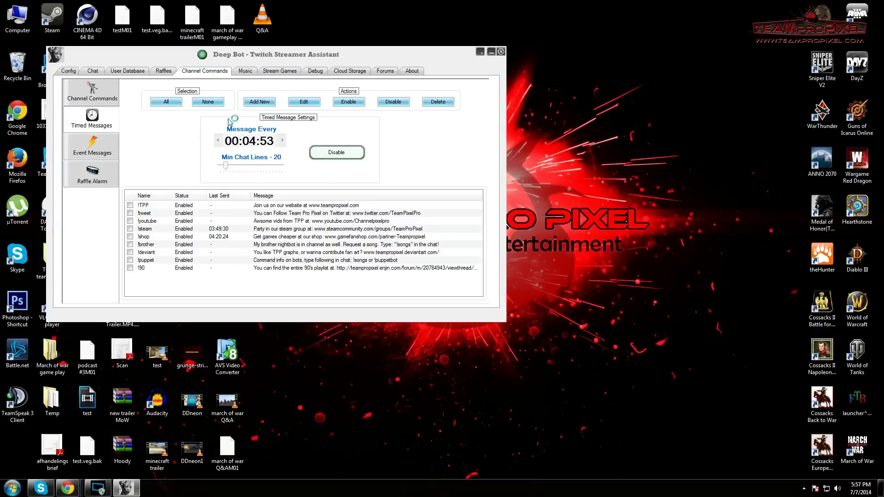
# View the fields for adding a timed message, select all timed messages and reopen the Timed Messages page.
pyautogui.click(258, 102)
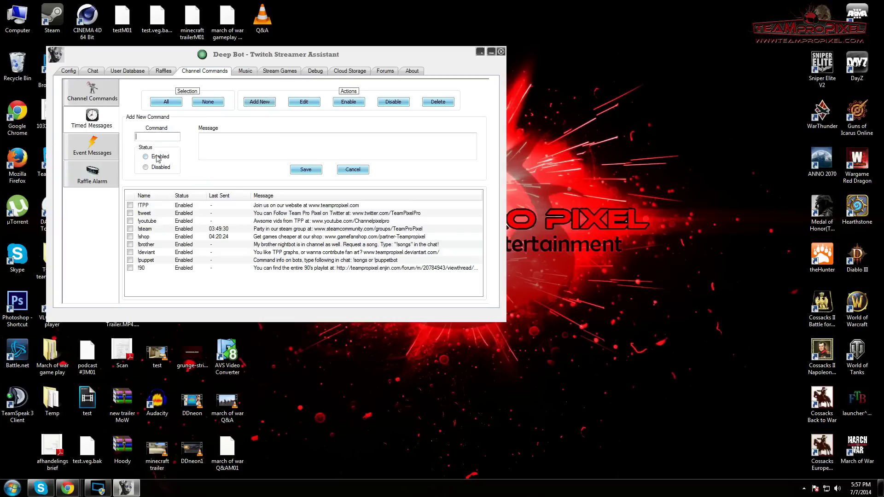
pyautogui.click(173, 102)
pyautogui.click(163, 71)
pyautogui.click(198, 71)
pyautogui.click(92, 121)
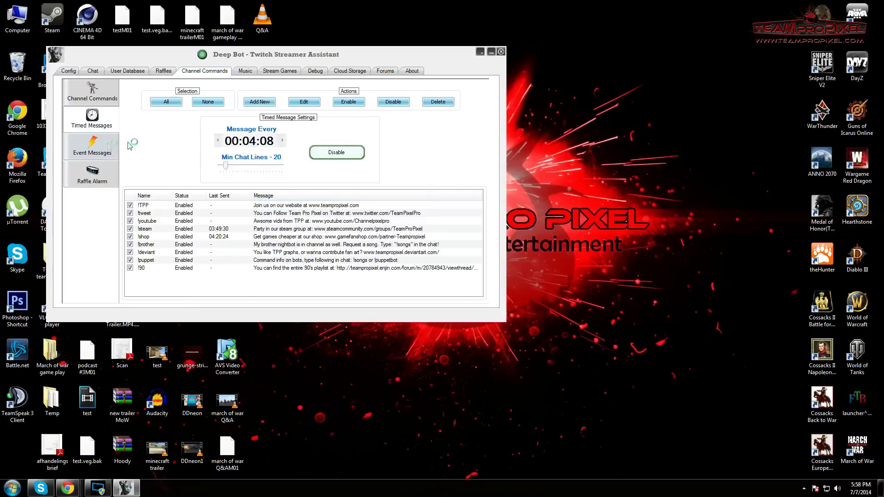
# View the event messages, choosing All VIP + Mods as the join message's user level, and open the raffle alarm settings.
pyautogui.click(92, 146)
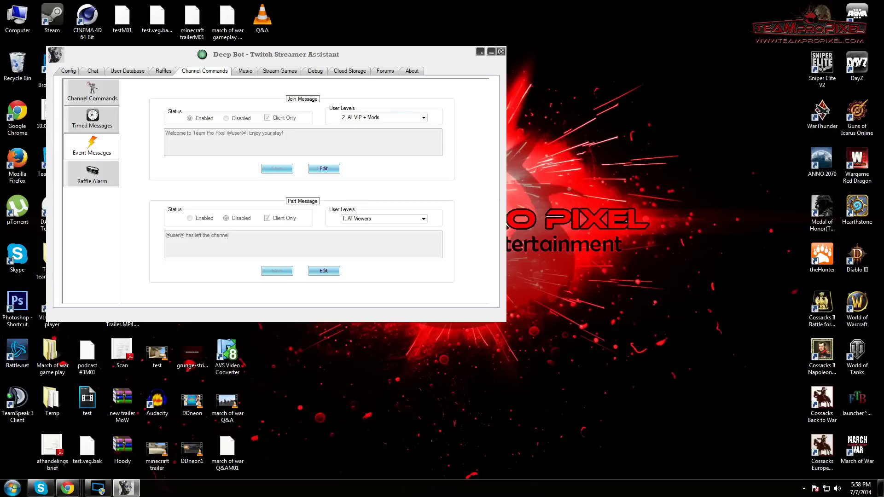
pyautogui.click(423, 118)
pyautogui.click(424, 118)
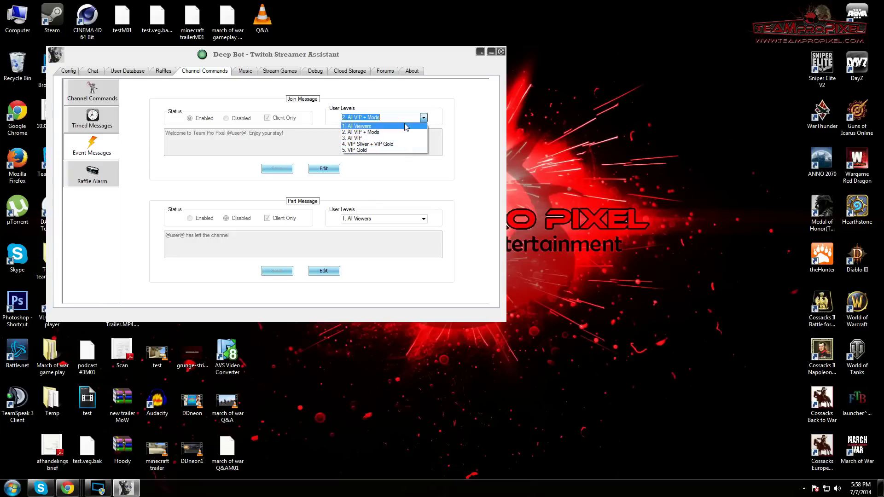
pyautogui.click(408, 133)
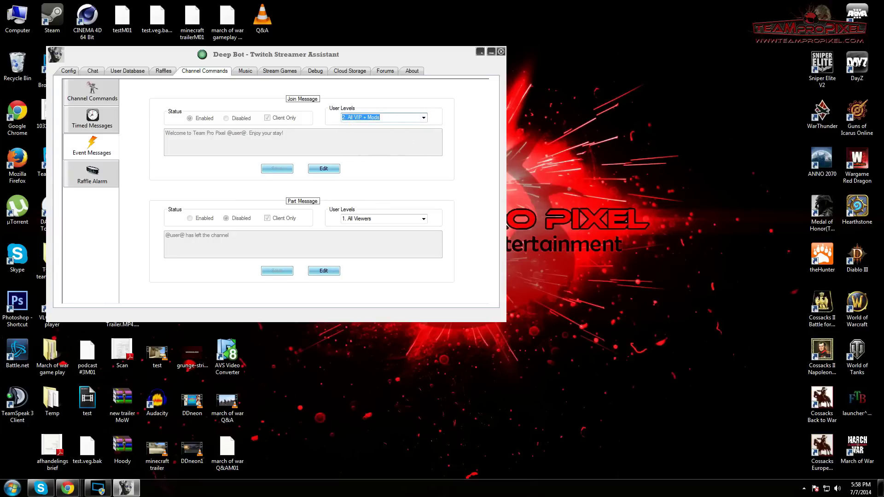
pyautogui.click(423, 118)
pyautogui.click(398, 131)
pyautogui.click(423, 117)
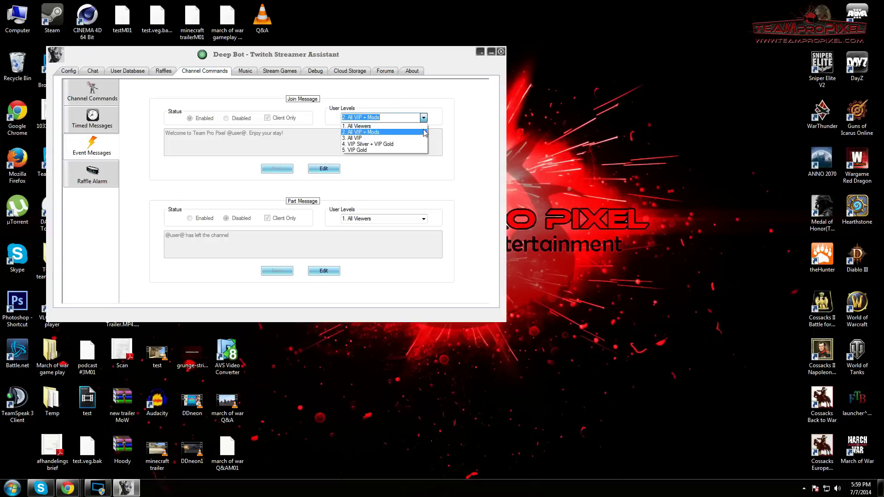
pyautogui.click(423, 132)
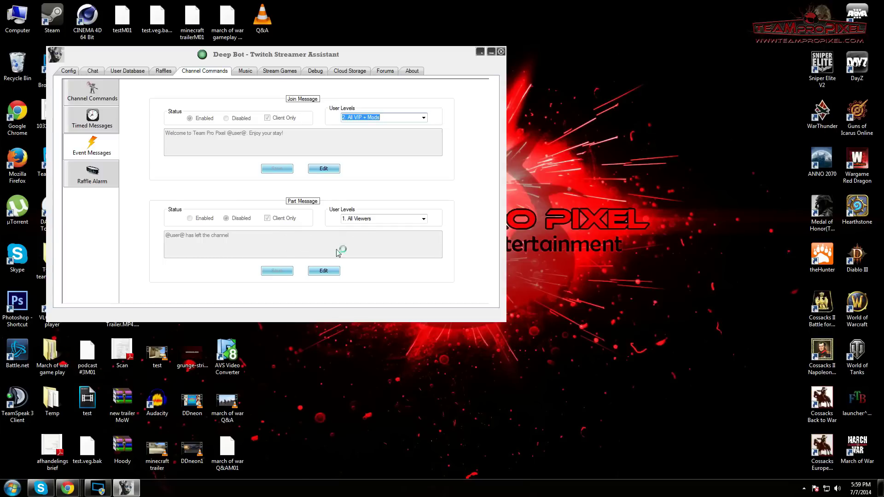
pyautogui.click(104, 183)
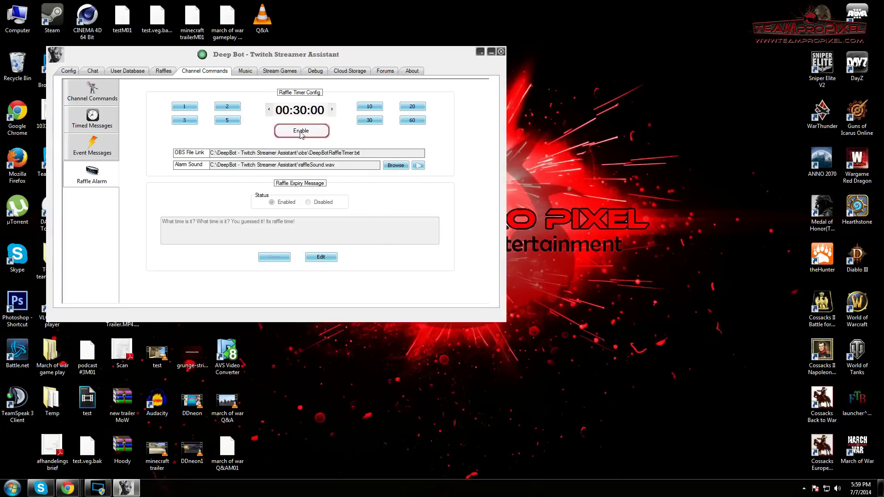
# Start adding a song to the music request list and open the TeamProPixel YouTube channel in a new Chrome tab.
pyautogui.click(248, 73)
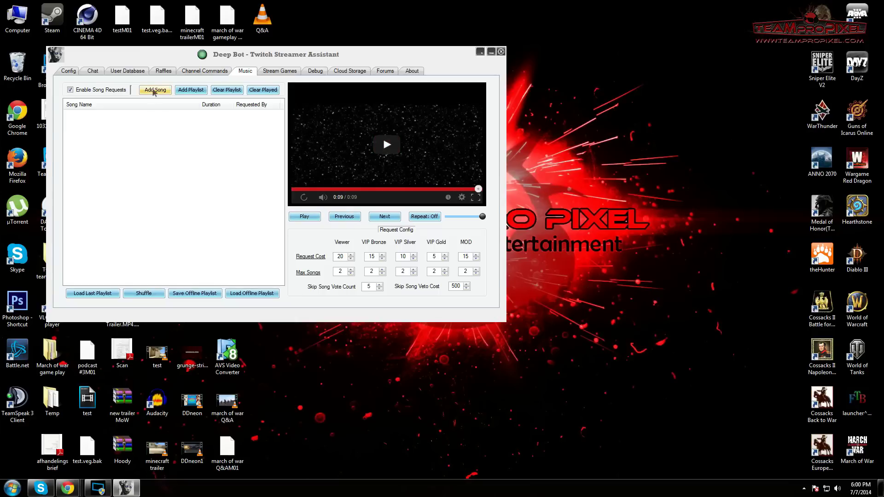
pyautogui.click(154, 90)
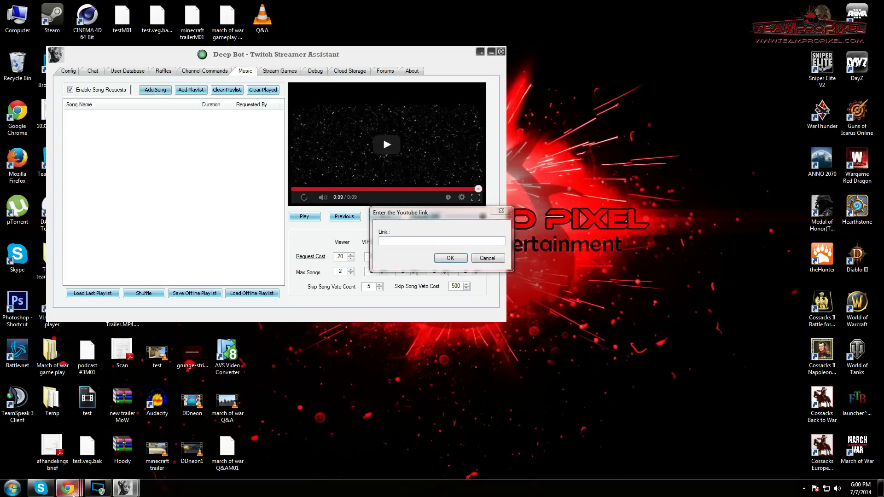
pyautogui.moveTo(73, 493)
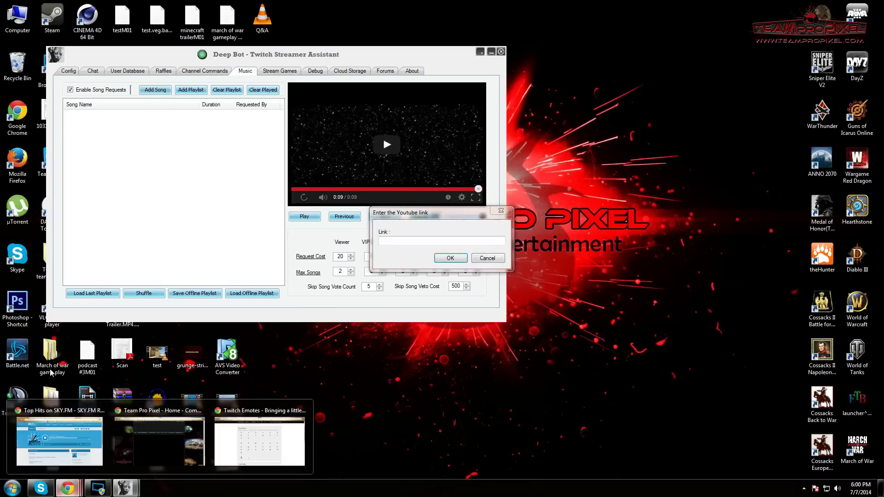
pyautogui.click(261, 455)
pyautogui.hotkey('ctrl', 't')
pyautogui.write('https://www.youtube.com/channel/UCNCy3y5aeI8585XqnJ9UgYg')
pyautogui.press('Return')
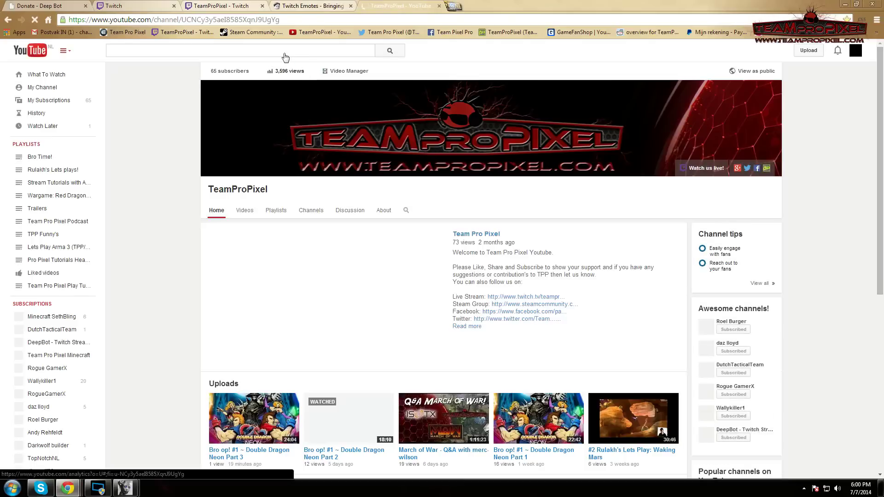
# Search YouTube for "what is love", open the Haddaway - What Is Love video and copy its link.
pyautogui.click(284, 53)
pyautogui.write('what is love')
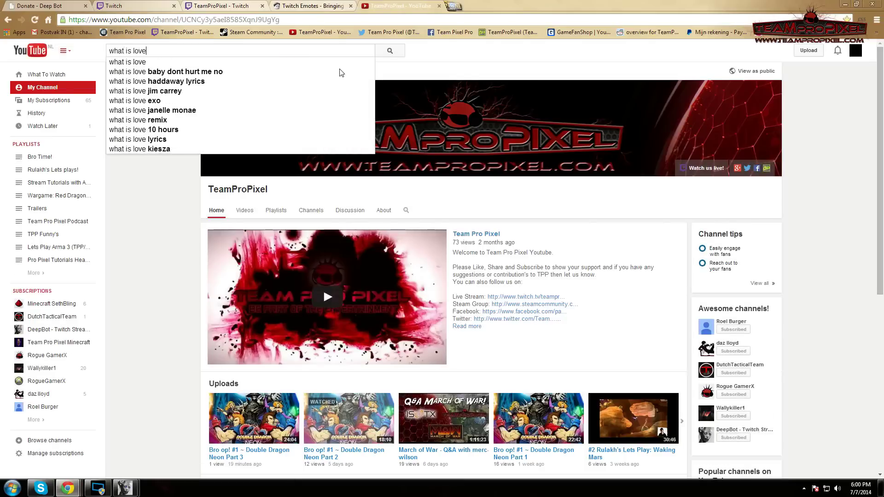
pyautogui.press('Return')
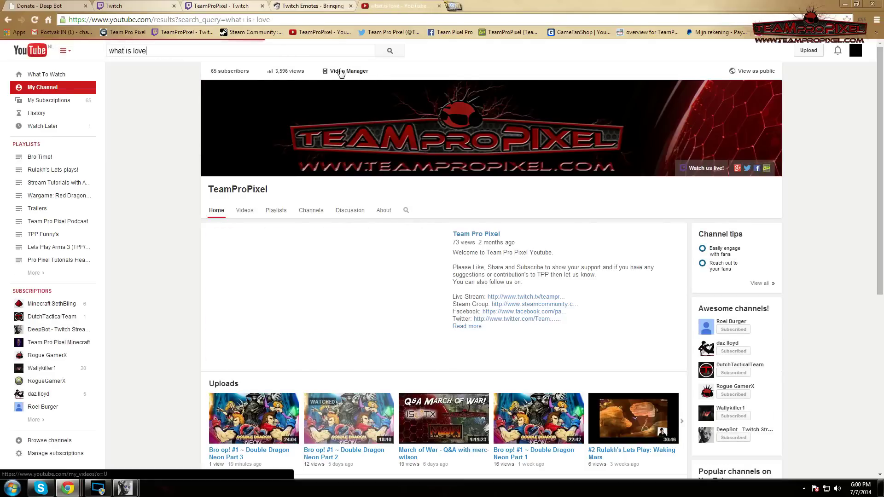
pyautogui.click(423, 212)
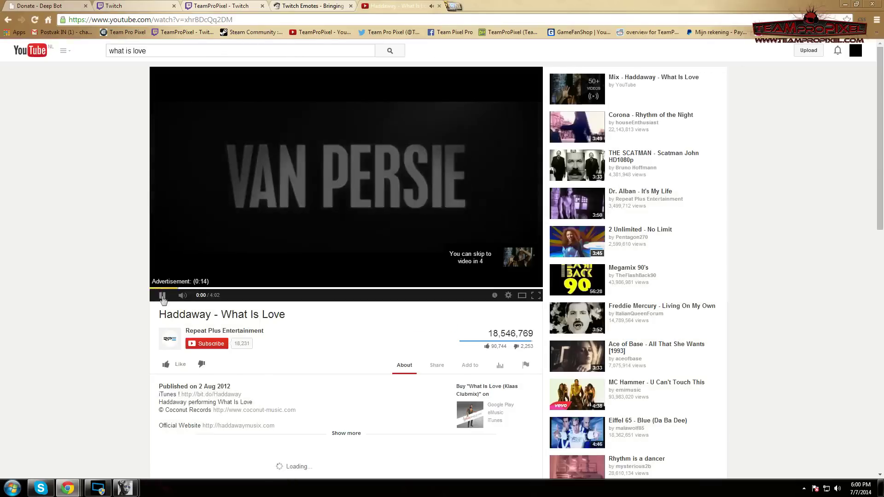
pyautogui.rightClick(250, 20)
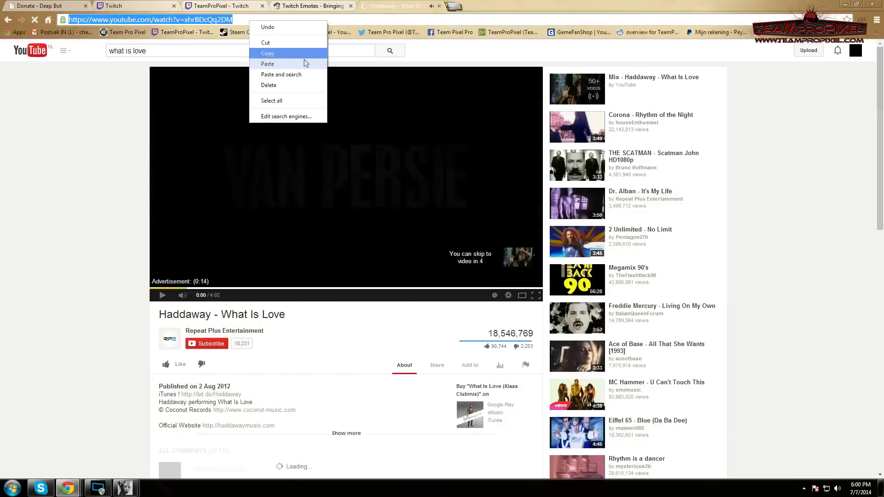
pyautogui.click(304, 54)
# Return to DeepBot, add the song using the copied YouTube link and pause its playback.
pyautogui.click(845, 4)
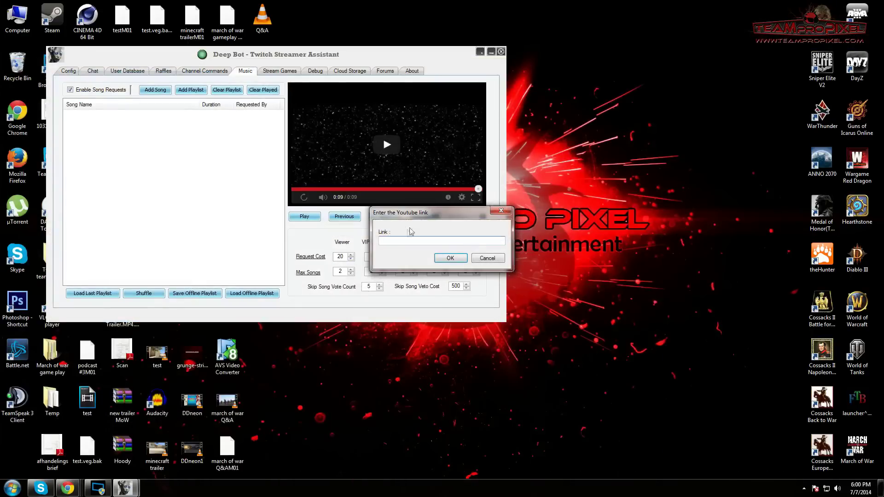
pyautogui.rightClick(402, 238)
pyautogui.click(443, 283)
pyautogui.click(450, 257)
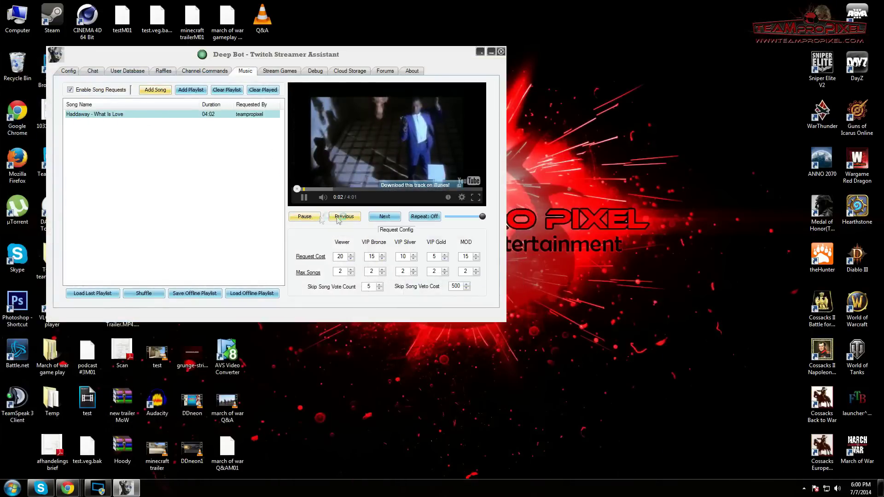
pyautogui.click(304, 217)
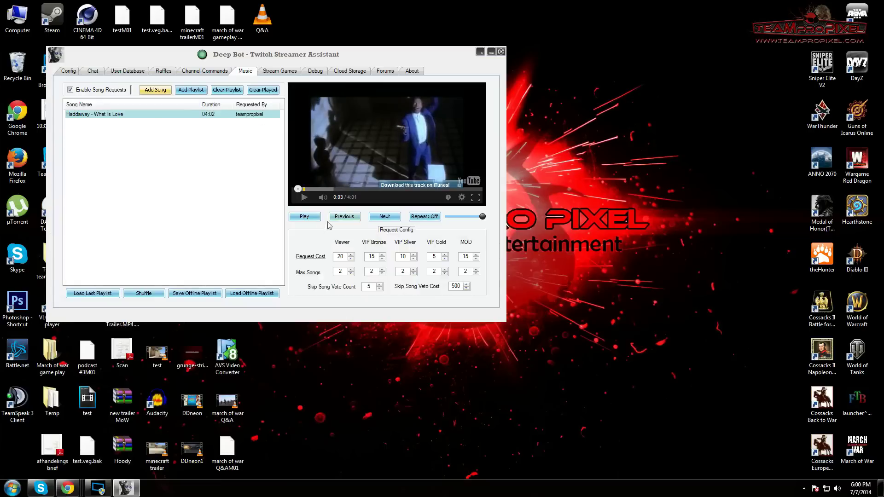
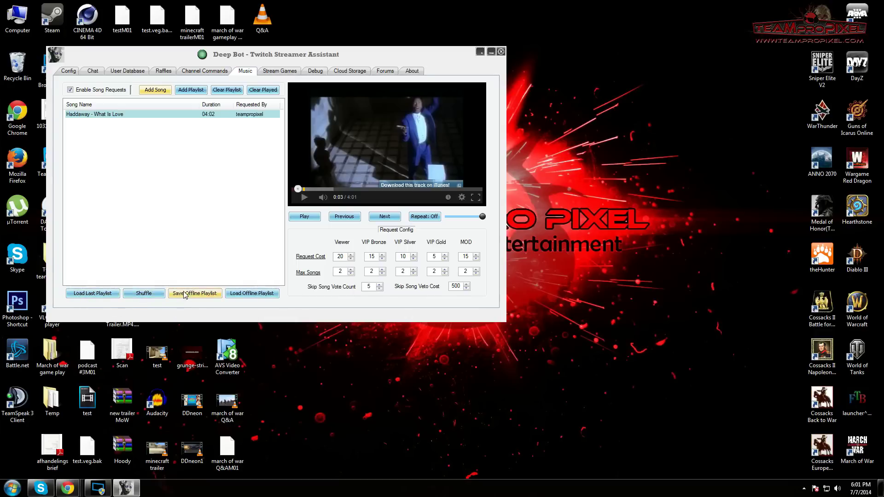
# View the prompt for adding a playlist by YouTube link and close it without adding one.
pyautogui.click(257, 297)
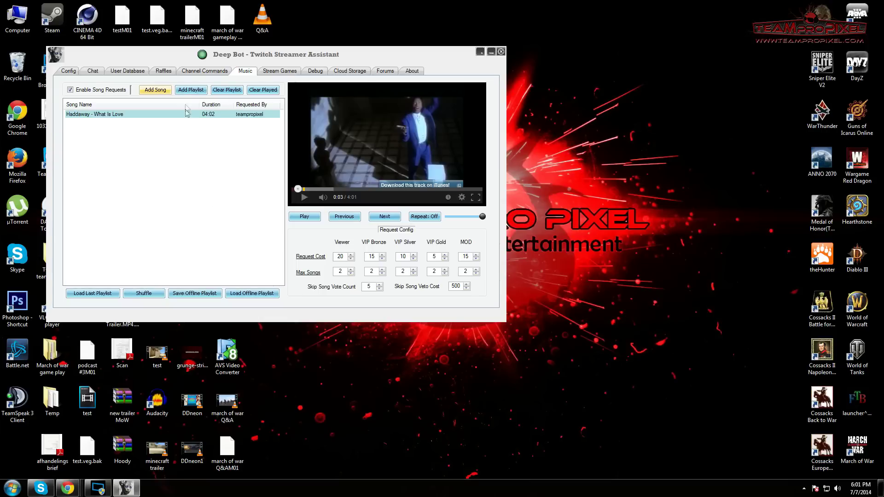
pyautogui.click(190, 90)
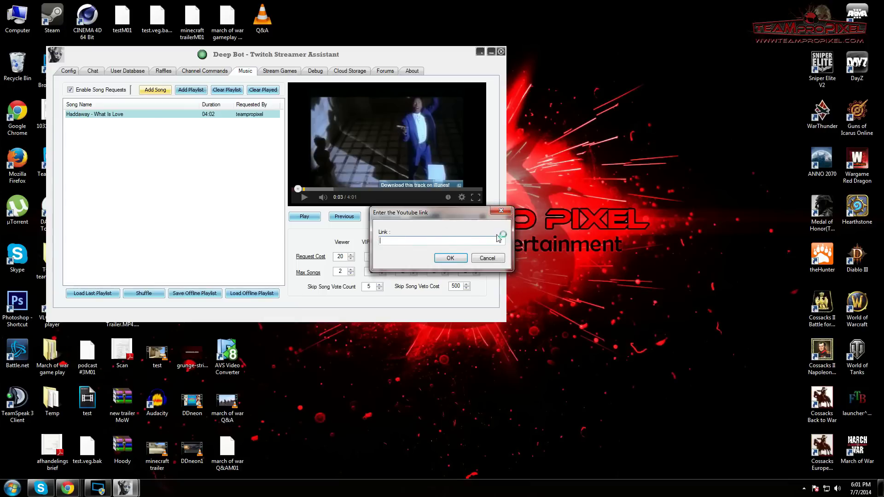
pyautogui.click(501, 210)
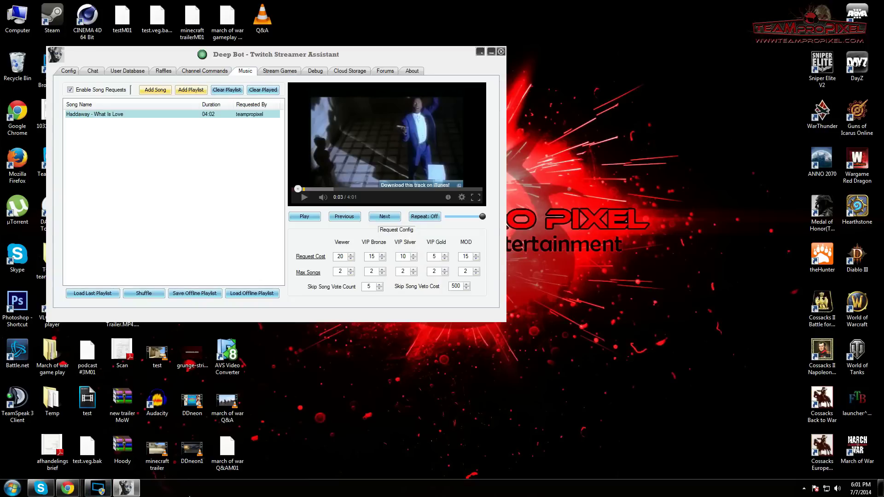
# Close the YouTube tab in Chrome and send !songrequest and !requestsong in the TeamProPixel Twitch chat.
pyautogui.moveTo(68, 489)
pyautogui.click(271, 442)
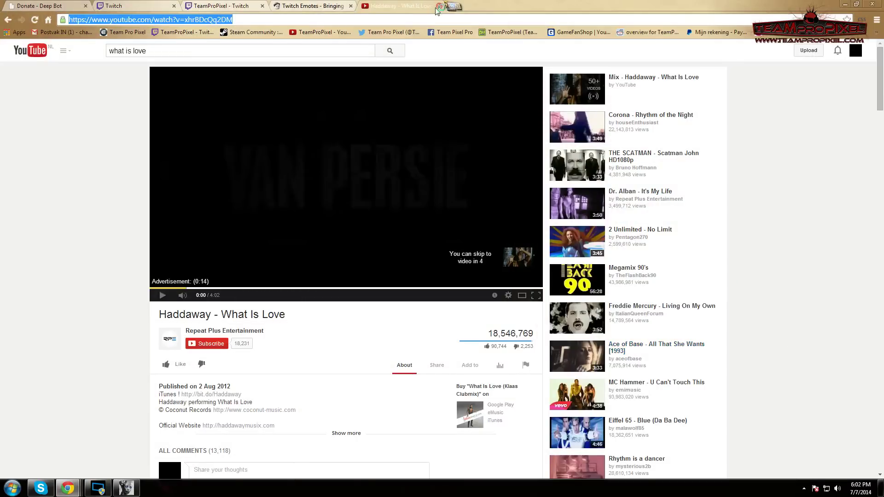
pyautogui.click(439, 6)
pyautogui.click(230, 5)
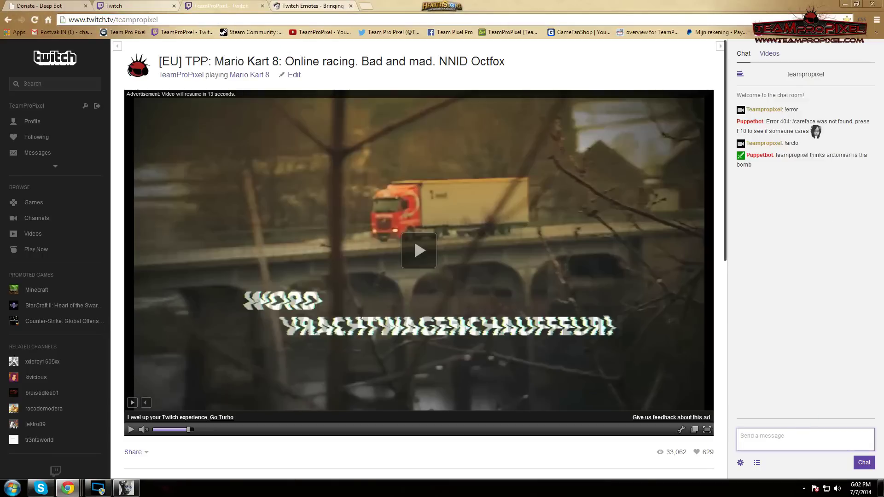
pyautogui.write('!songrequest')
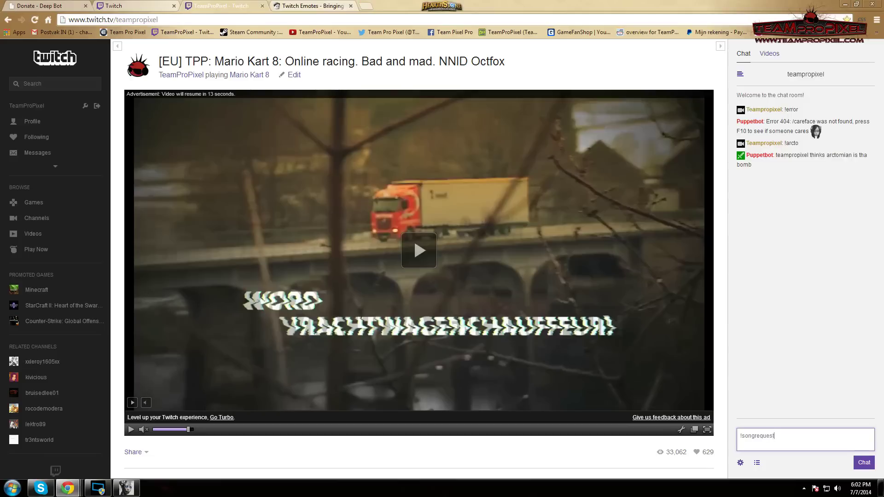
pyautogui.press('Return')
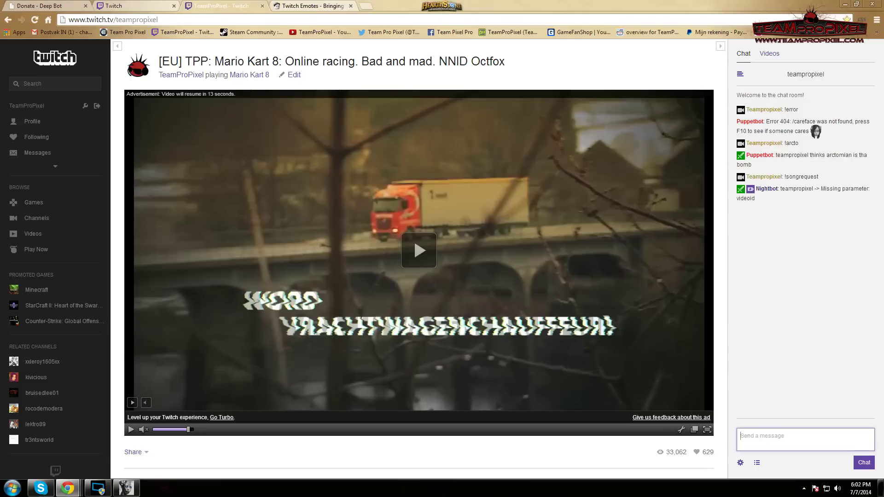
pyautogui.write('!requestsong')
pyautogui.press('Return')
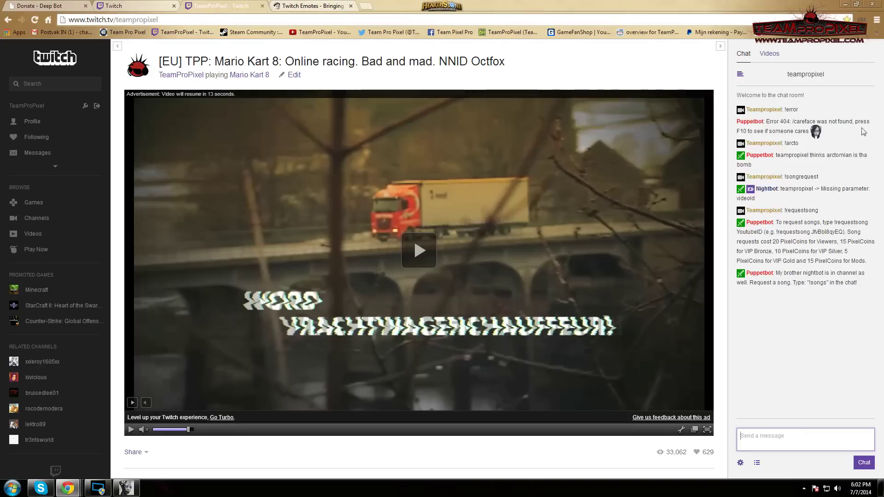
# In DeepBot's stream betting, enter "Arctomian will survive the next round in left for death", with max bet 20 and house cut 2.8%.
pyautogui.click(845, 4)
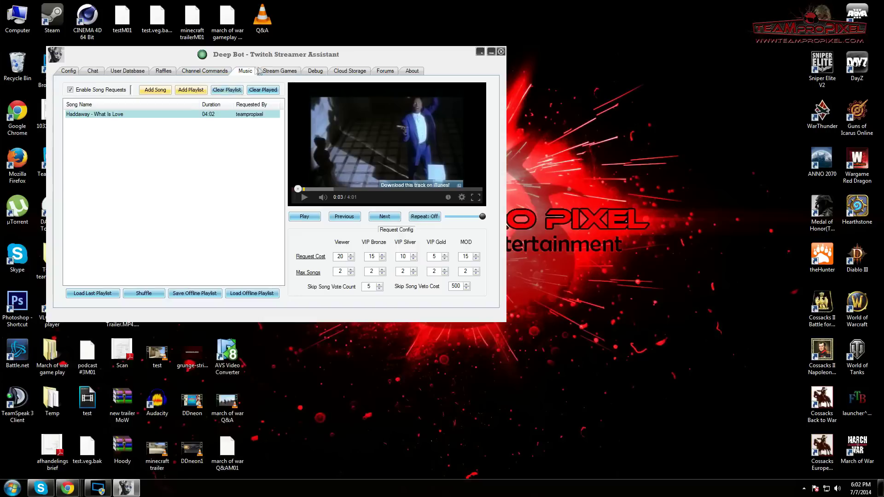
pyautogui.click(274, 71)
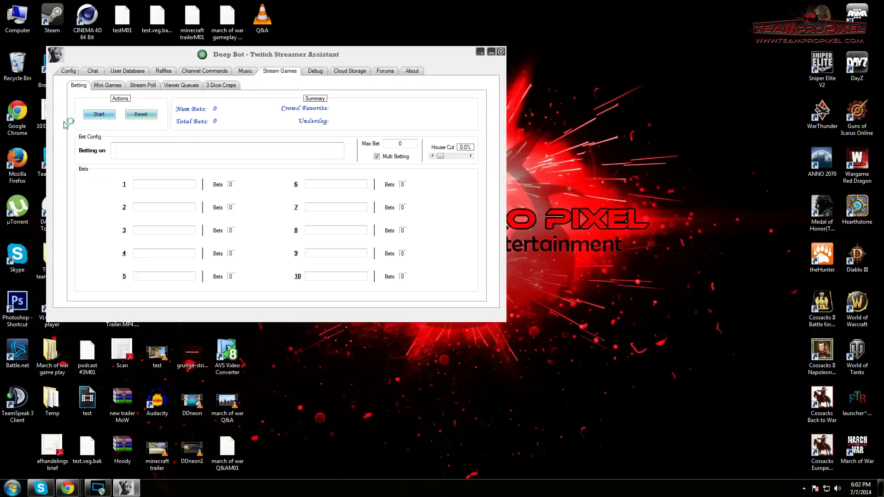
pyautogui.click(113, 146)
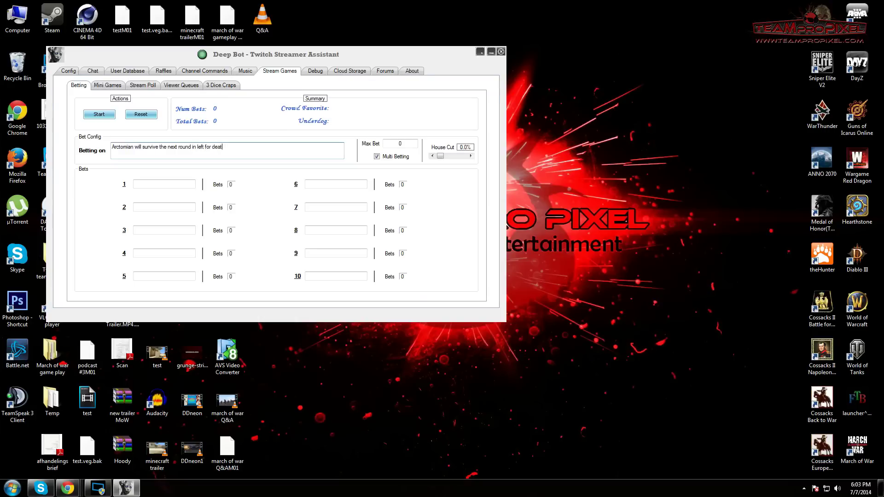
pyautogui.doubleClick(400, 143)
pyautogui.write('20')
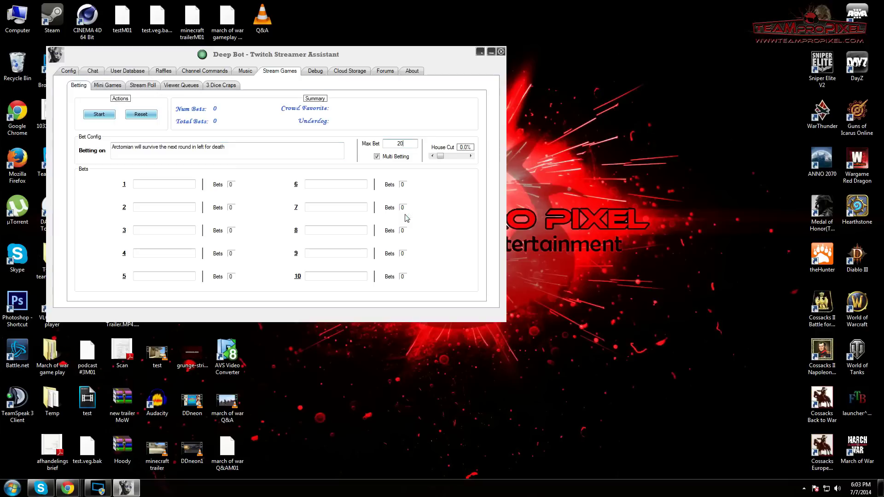
pyautogui.moveTo(443, 157); pyautogui.dragTo(446, 157)
# Enter the bet options "yes", "no" and "who the fuck is arctomian?" and start the betting.
pyautogui.click(149, 184)
pyautogui.write('yes')
pyautogui.click(139, 208)
pyautogui.press('Tab')
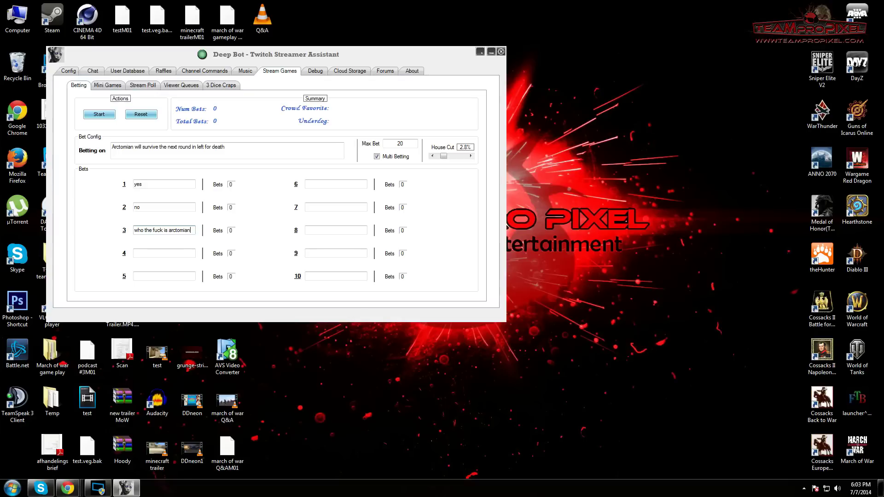
pyautogui.write('who the fuck is arctomian?')
pyautogui.click(99, 113)
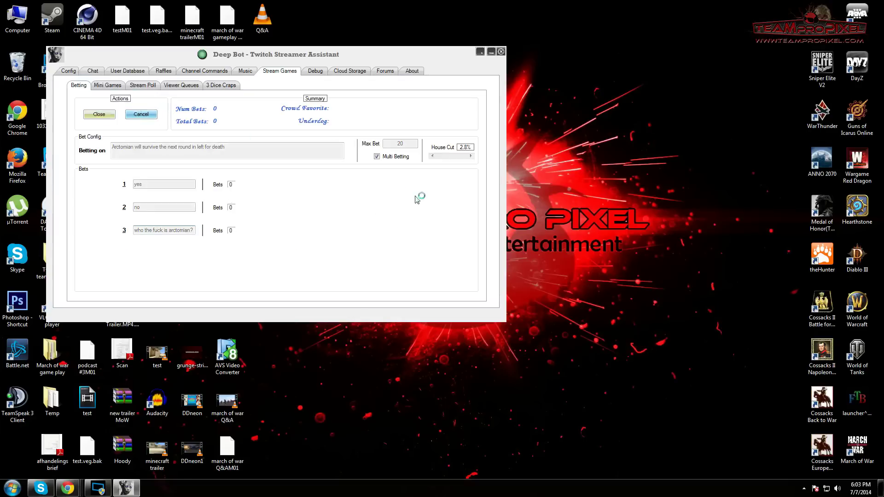
# Check the betting announcement in the TeamProPixel Twitch chat in Chrome and return to DeepBot's betting page.
pyautogui.moveTo(67, 488)
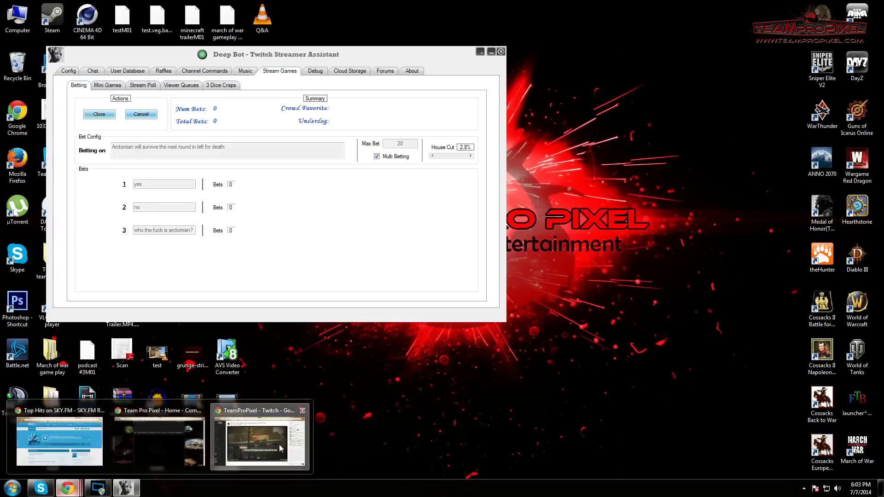
pyautogui.click(259, 437)
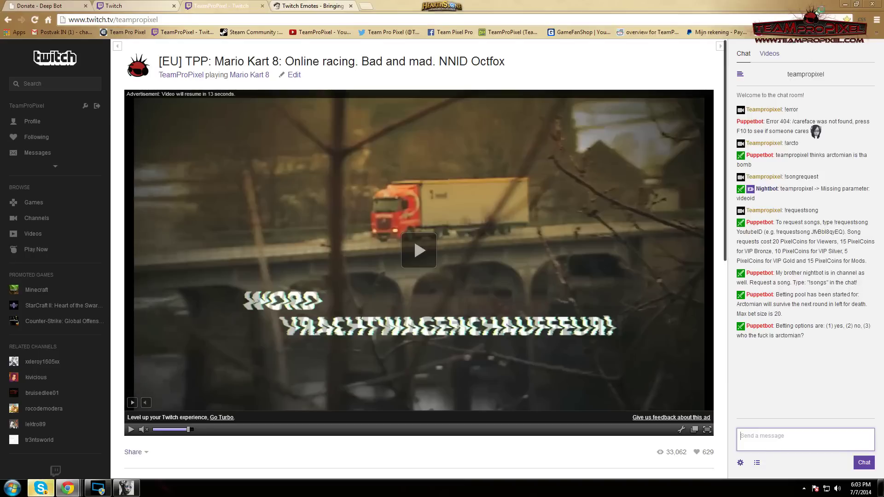
pyautogui.press('super+d')
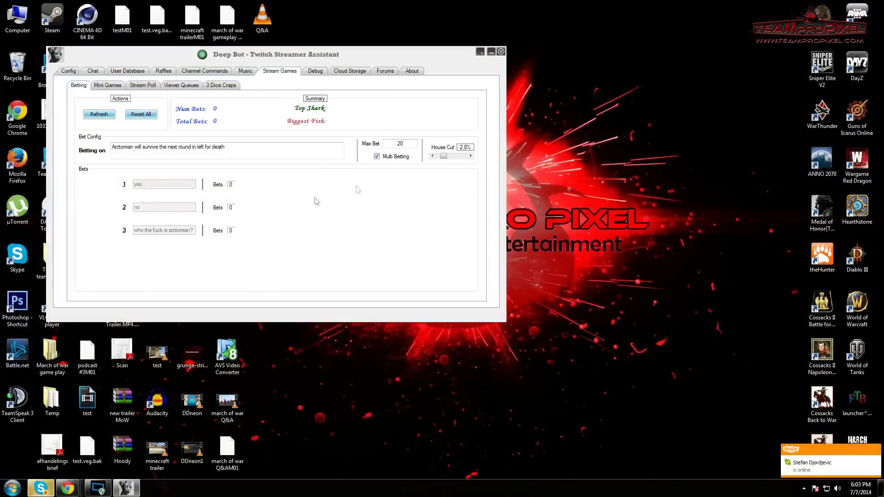
# Read the bot's betting messages in the TeamProPixel Twitch chat in Chrome and return to DeepBot.
pyautogui.moveTo(67, 488)
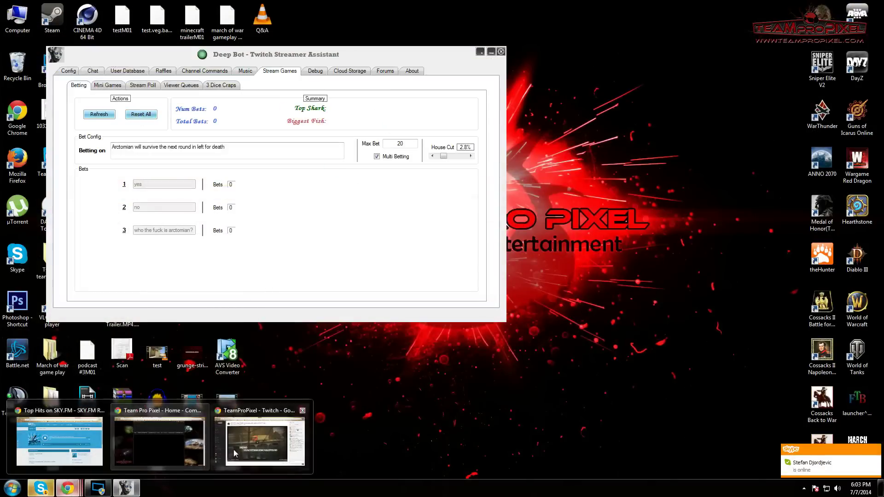
pyautogui.click(234, 454)
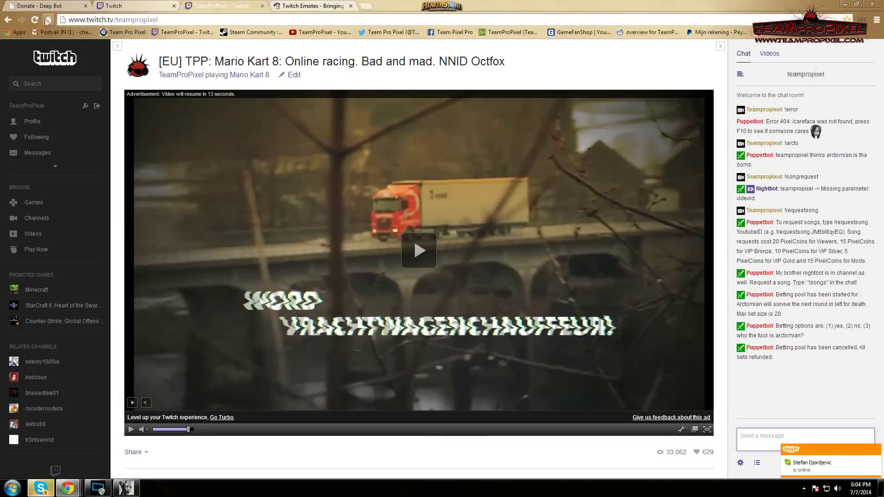
pyautogui.click(844, 4)
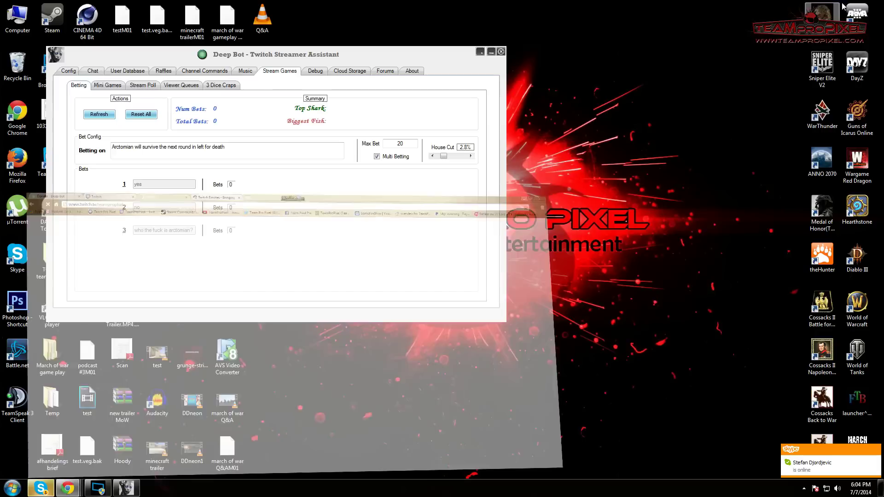
# Show DeepBot's mini game settings and send !bankheist 20 in the TeamProPixel Twitch chat in Chrome.
pyautogui.click(110, 86)
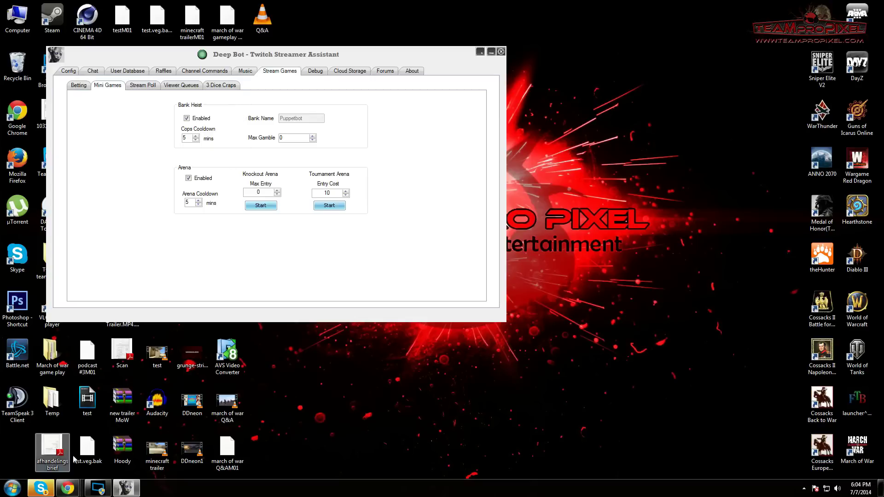
pyautogui.moveTo(67, 488)
pyautogui.click(270, 451)
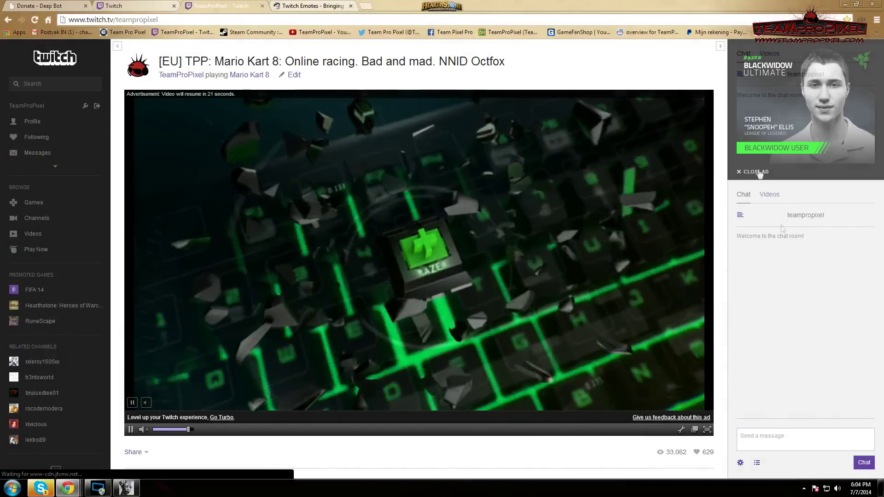
pyautogui.write('!')
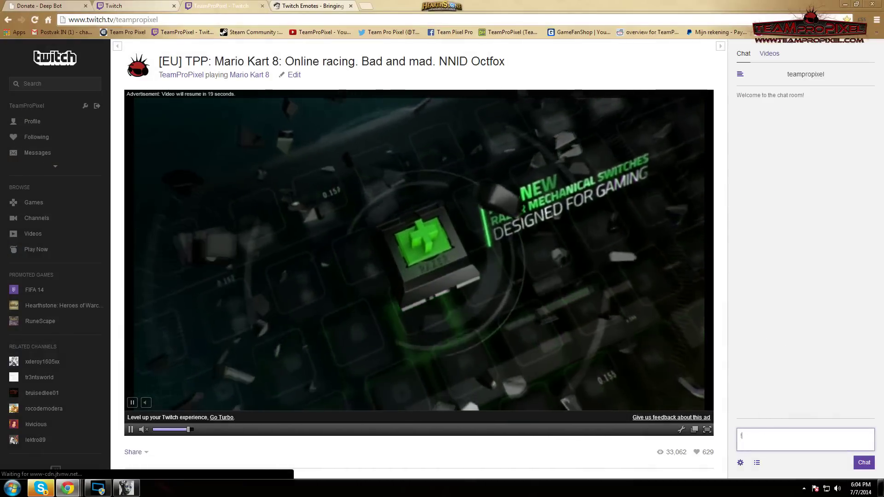
pyautogui.write('bankheist ')
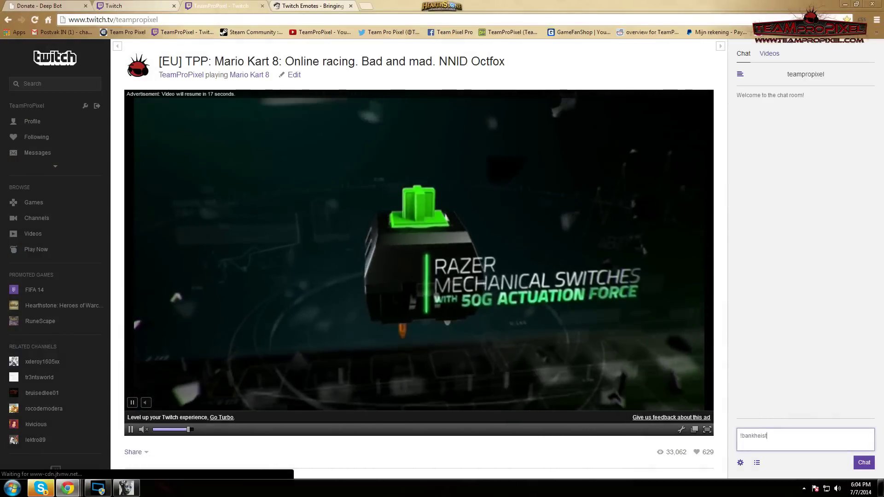
pyautogui.write('20')
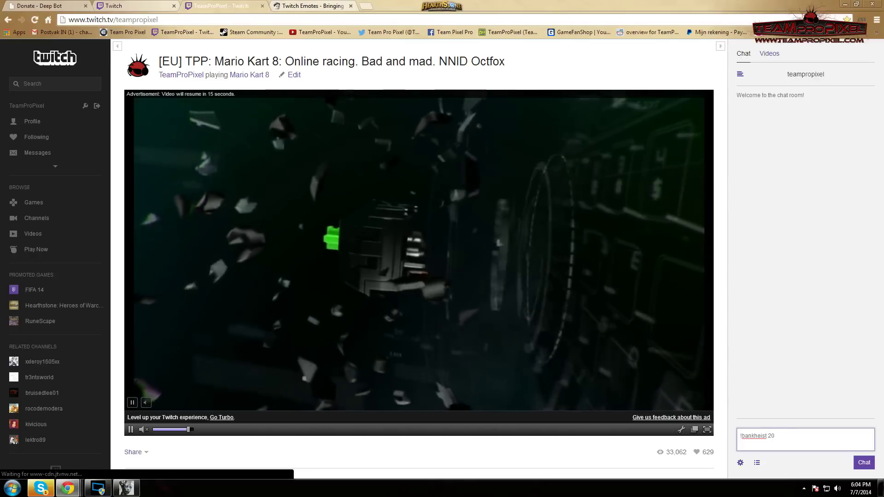
pyautogui.press('Return')
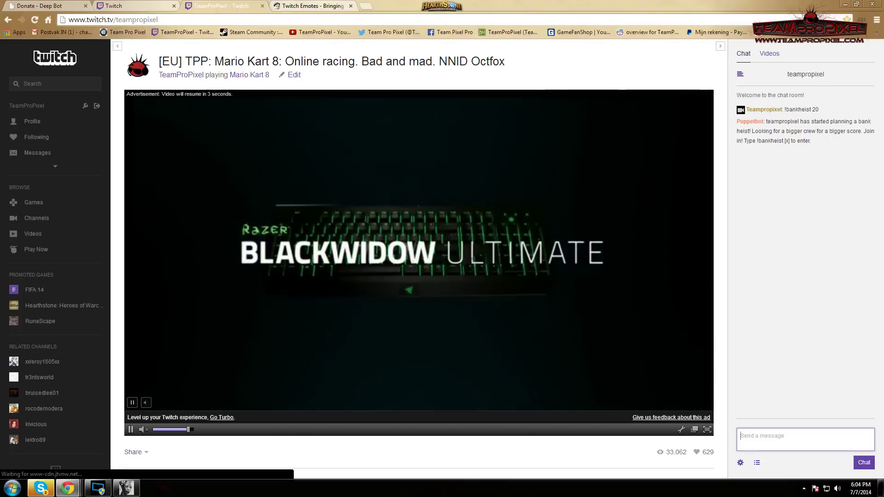
pyautogui.doubleClick(786, 141)
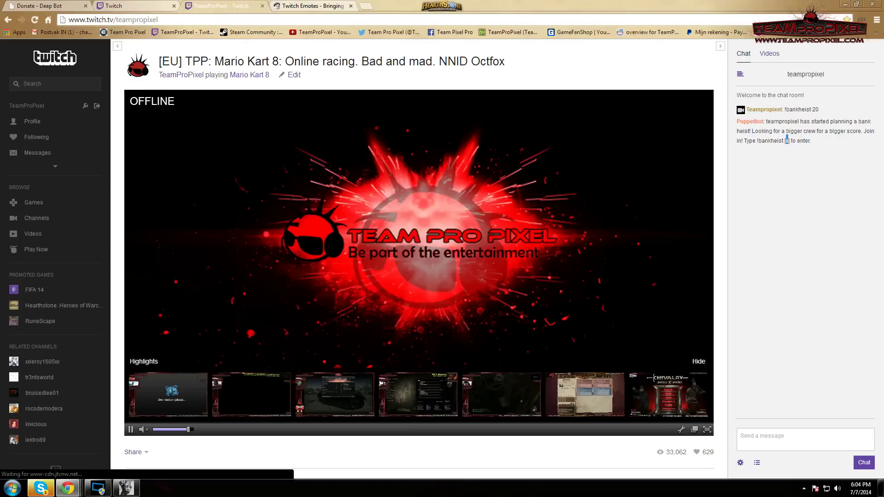
pyautogui.click(782, 182)
# Start the Knockout Arena in DeepBot's mini games and read its announcement in the Twitch chat in Chrome.
pyautogui.click(845, 4)
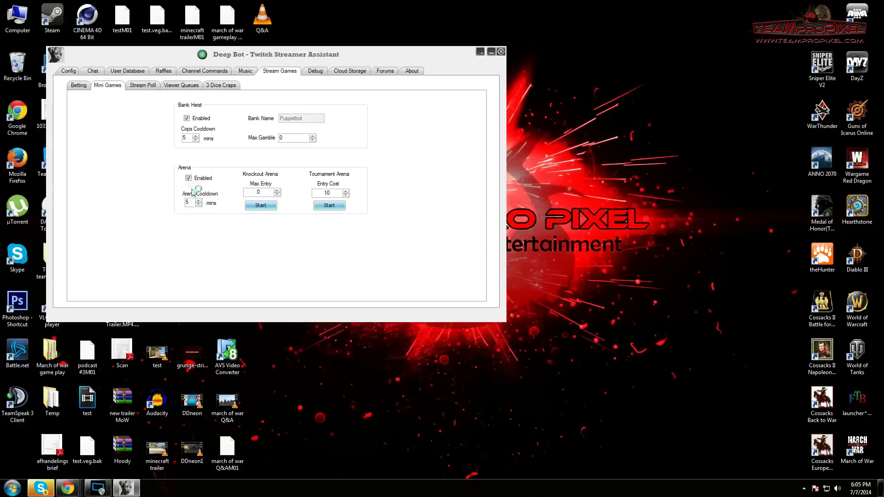
pyautogui.click(269, 207)
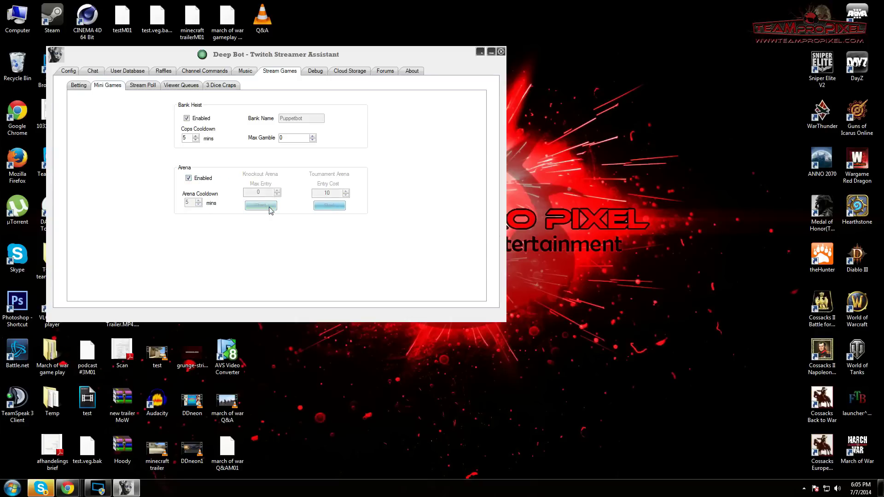
pyautogui.moveTo(61, 494)
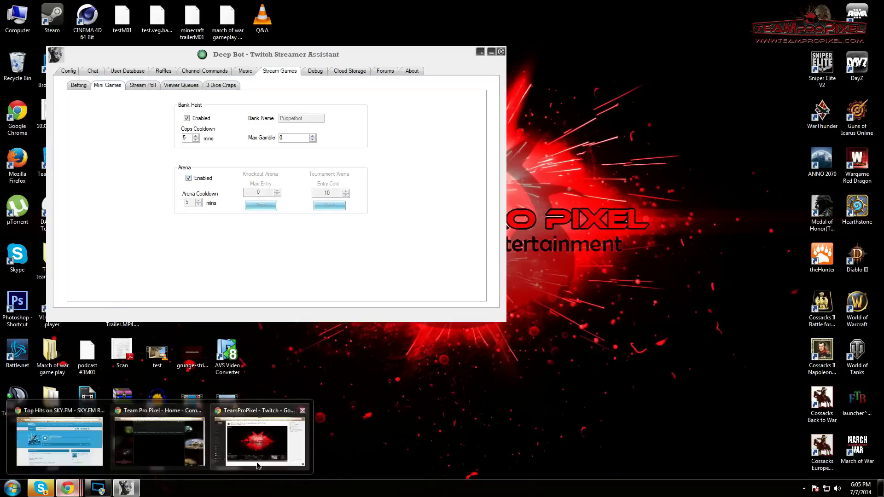
pyautogui.click(260, 444)
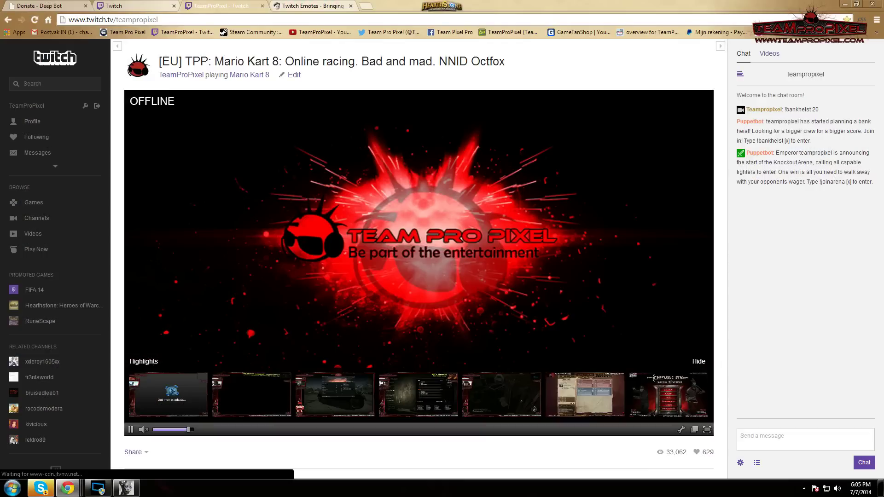
pyautogui.moveTo(833, 153); pyautogui.dragTo(800, 153)
pyautogui.click(775, 172)
# Join the Knockout Arena by sending !joinarena 20 in the TeamProPixel Twitch chat.
pyautogui.click(782, 439)
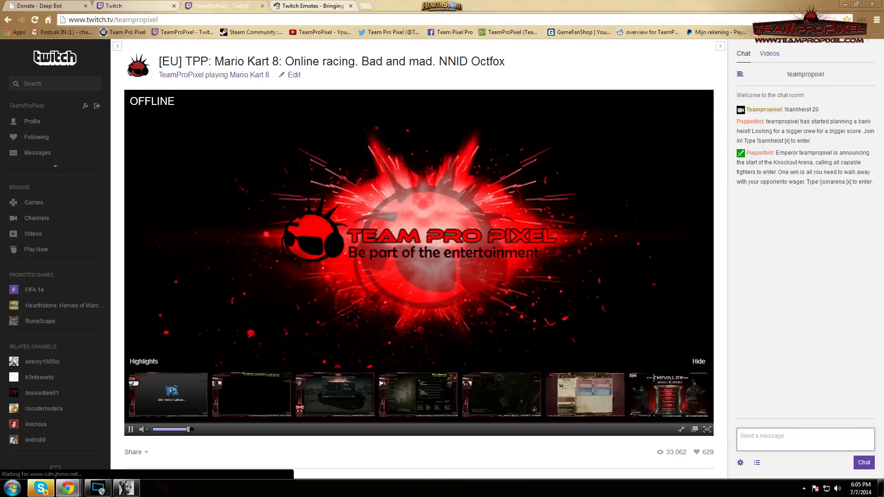
pyautogui.click(850, 180)
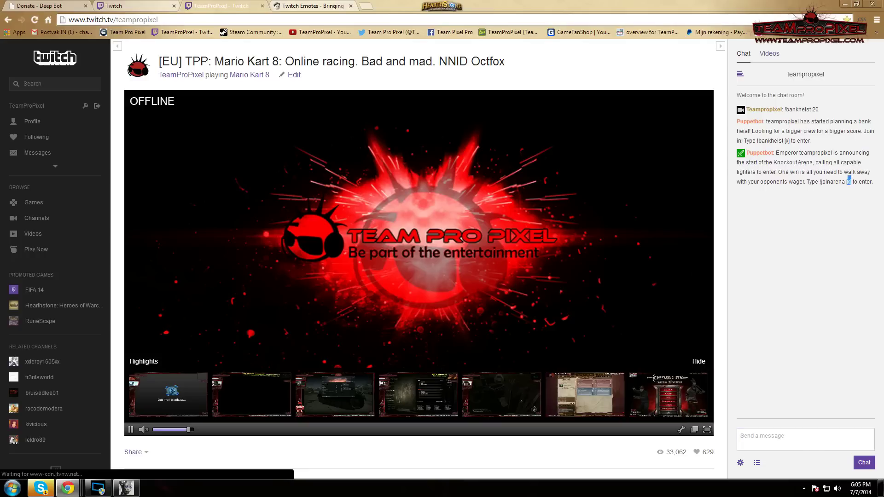
pyautogui.click(742, 437)
pyautogui.write('!joinarena 20')
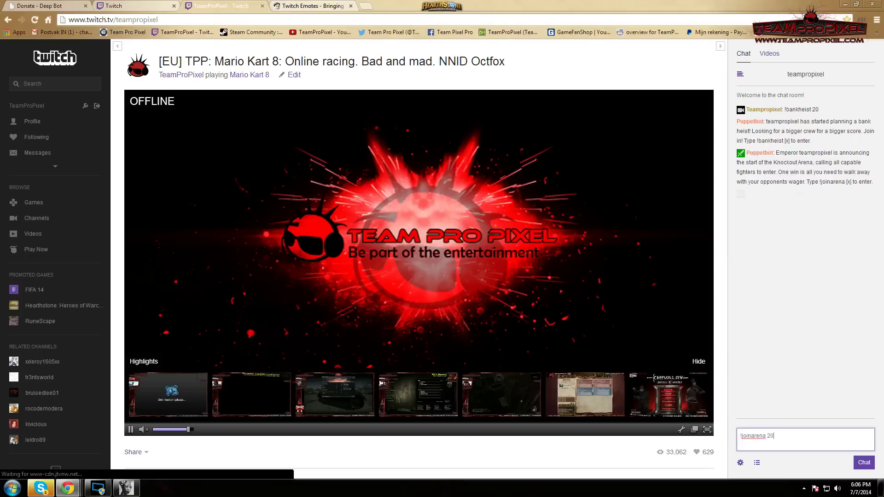
pyautogui.press('Return')
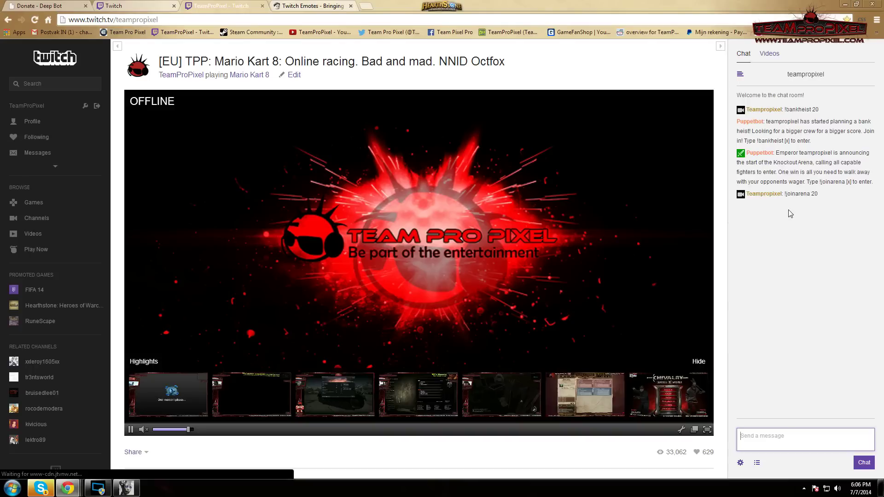
pyautogui.moveTo(816, 194); pyautogui.dragTo(785, 195)
pyautogui.click(833, 195)
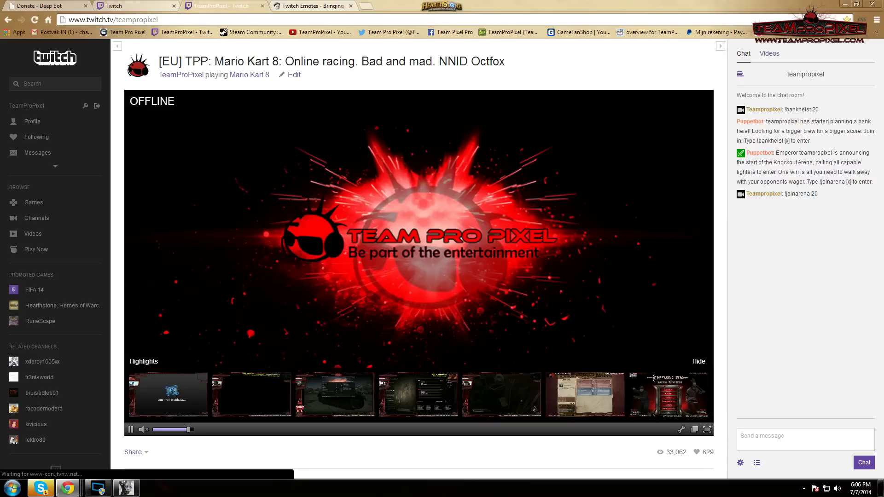
pyautogui.click(796, 231)
# Return to DeepBot and compare the stream poll page with the keyword raffle, auction and ticket raffle pages.
pyautogui.click(845, 4)
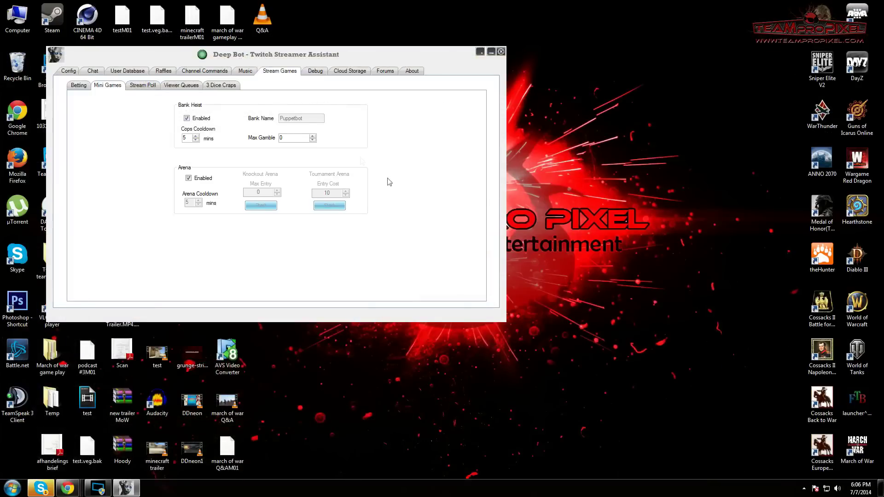
pyautogui.click(142, 86)
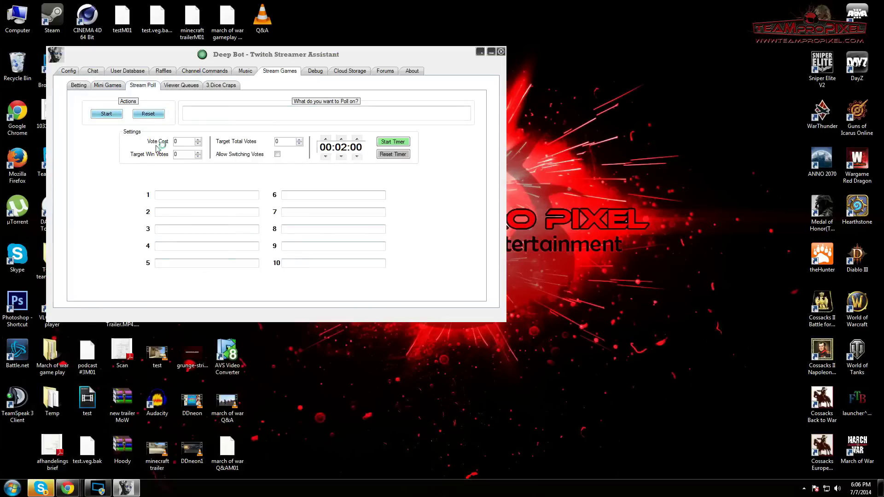
pyautogui.click(196, 115)
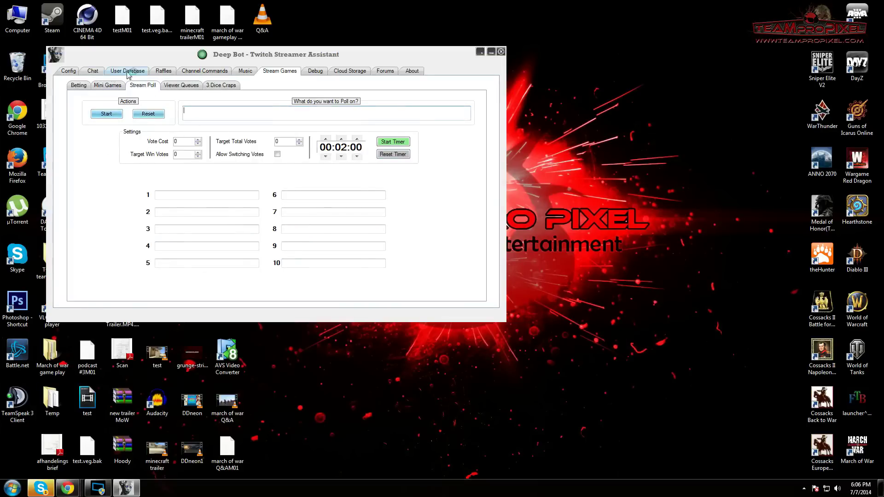
pyautogui.click(163, 71)
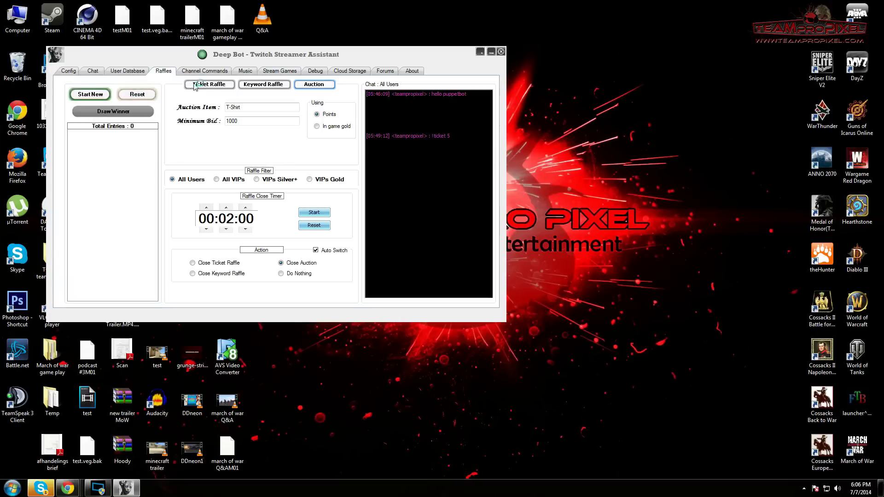
pyautogui.click(212, 86)
pyautogui.click(259, 85)
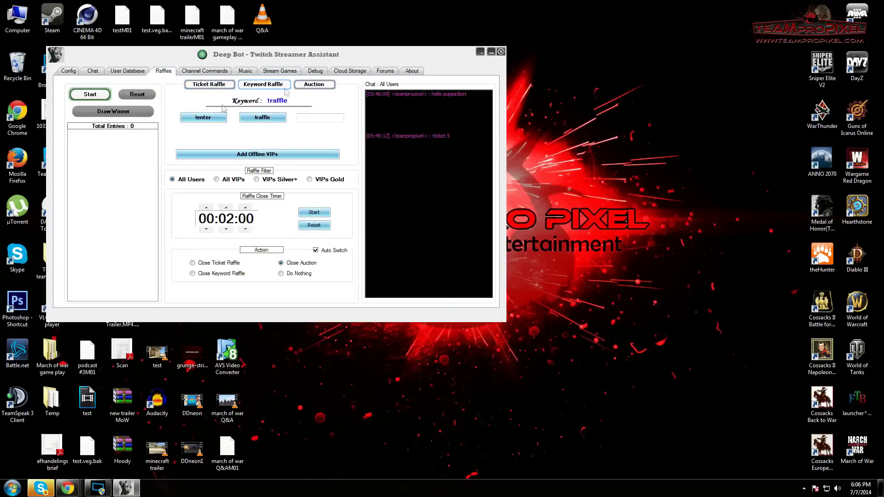
pyautogui.click(308, 86)
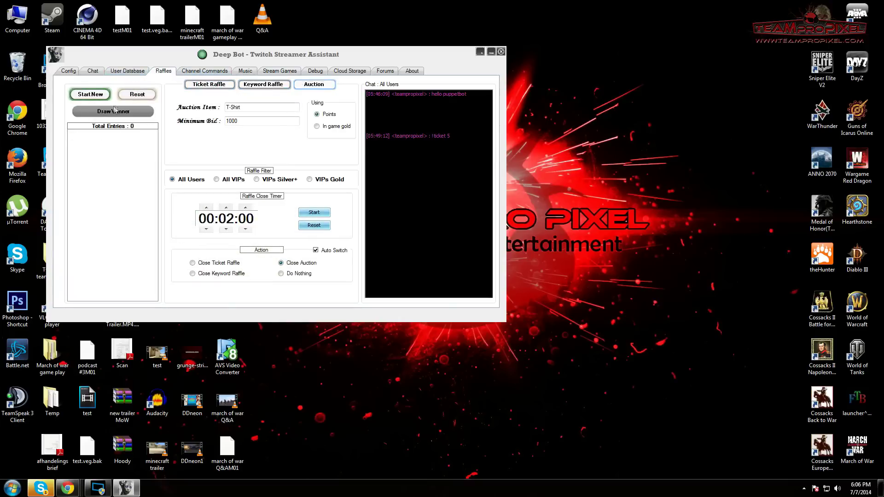
pyautogui.click(220, 88)
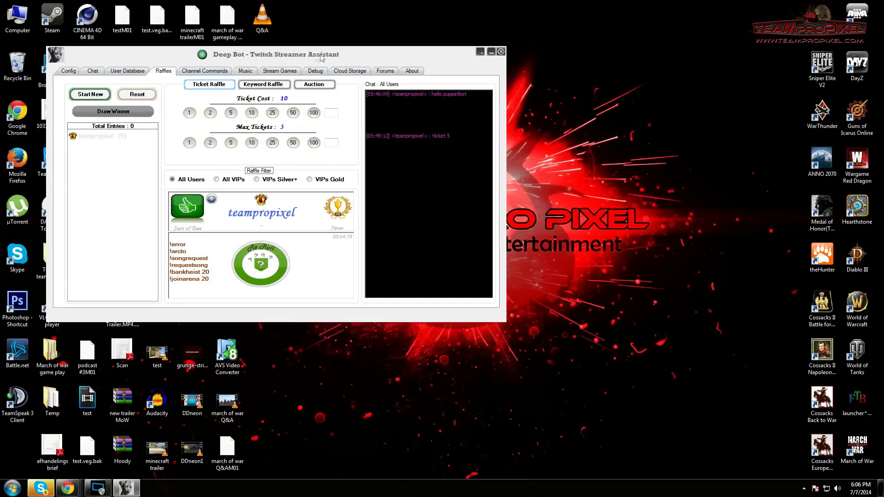
# Fill in the stream poll "should arc take the door on the left?" with the options "yes", "no" and "he should take a banana".
pyautogui.click(291, 71)
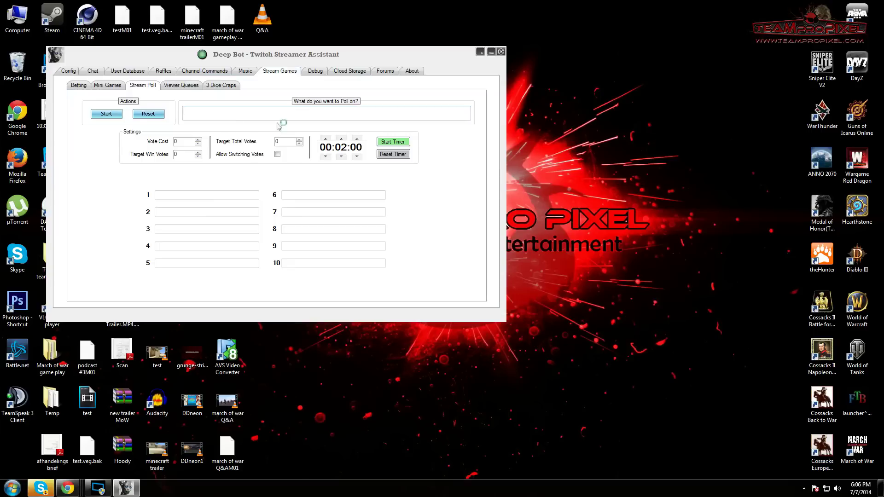
pyautogui.click(142, 114)
pyautogui.click(214, 195)
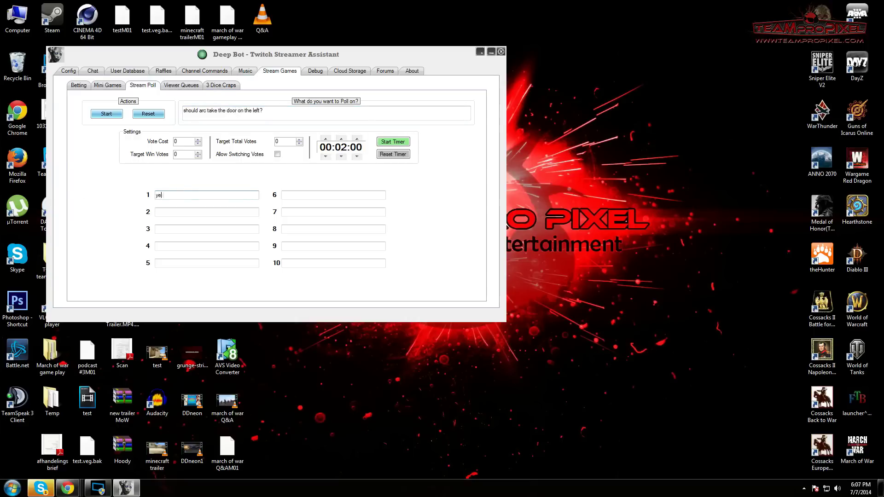
pyautogui.click(207, 212)
pyautogui.click(249, 229)
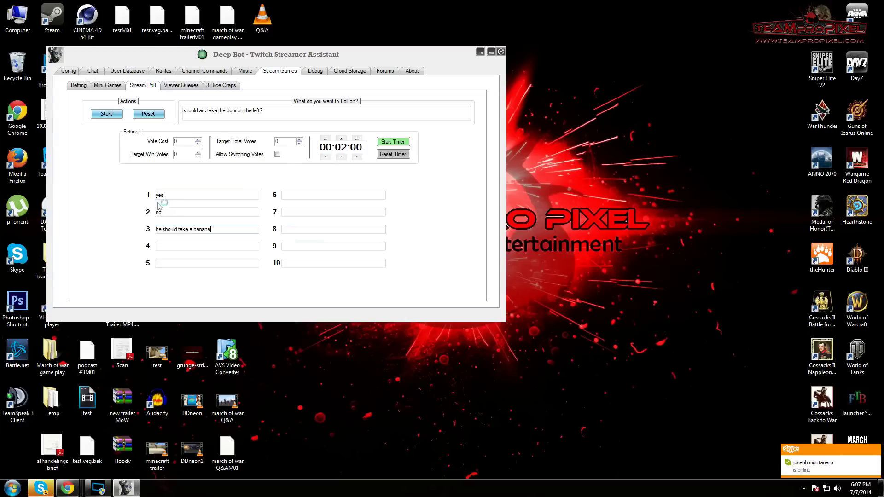
# Keep the poll's vote cost and target win votes at 0 and allow switching votes.
pyautogui.click(198, 140)
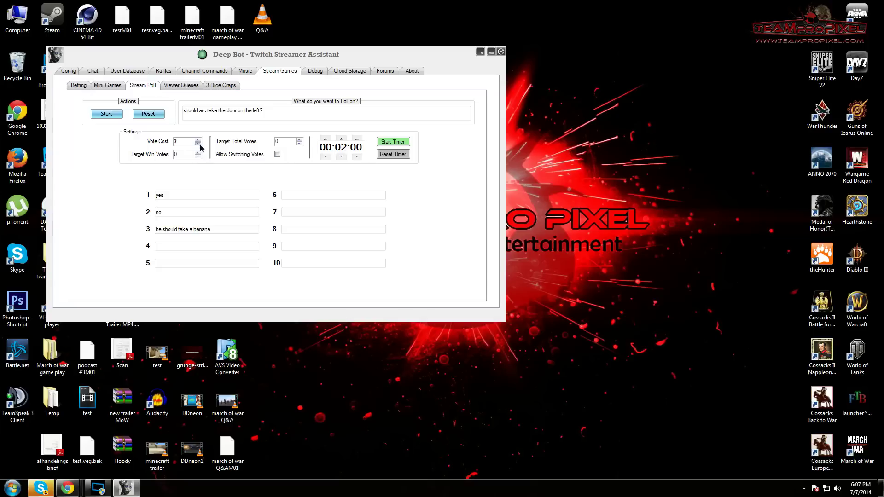
pyautogui.click(198, 152)
pyautogui.click(198, 152)
pyautogui.click(199, 157)
pyautogui.click(200, 157)
pyautogui.click(199, 157)
pyautogui.click(278, 155)
# Start the poll with its results on a green screen and start the two-minute timer.
pyautogui.click(108, 115)
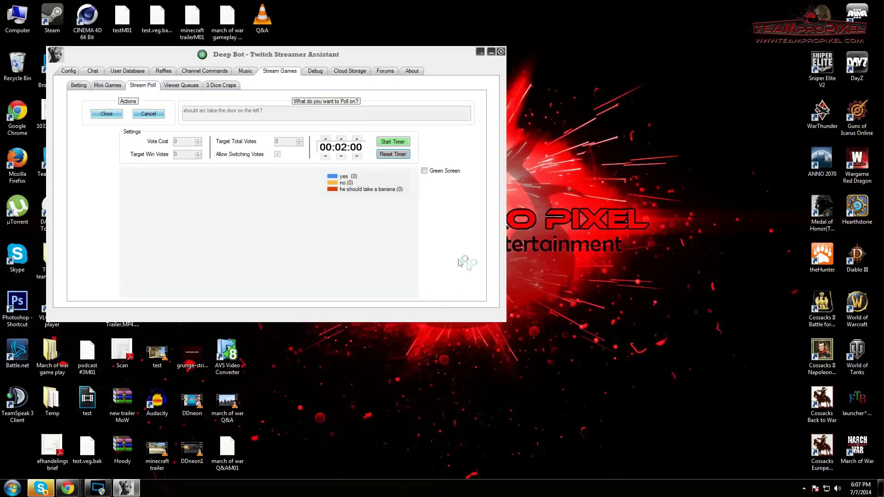
pyautogui.click(425, 172)
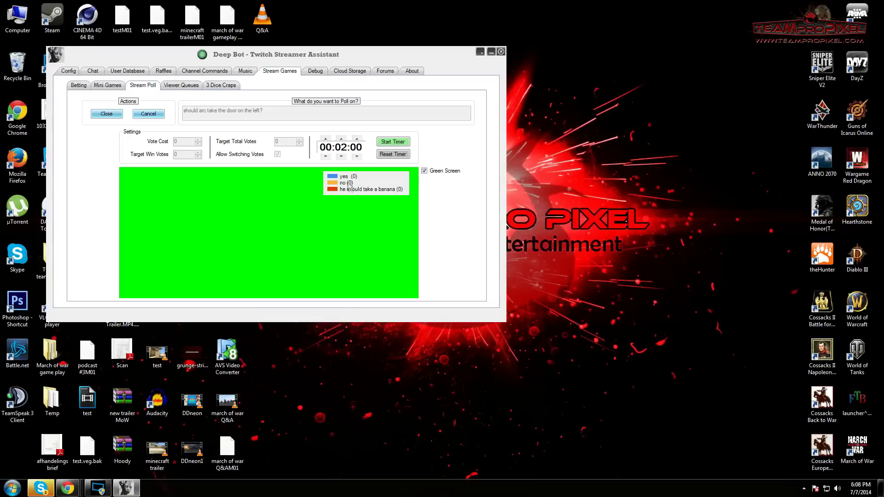
pyautogui.click(398, 145)
# Check the poll and arena messages from the bot in the TeamProPixel Twitch chat in Chrome.
pyautogui.moveTo(70, 490)
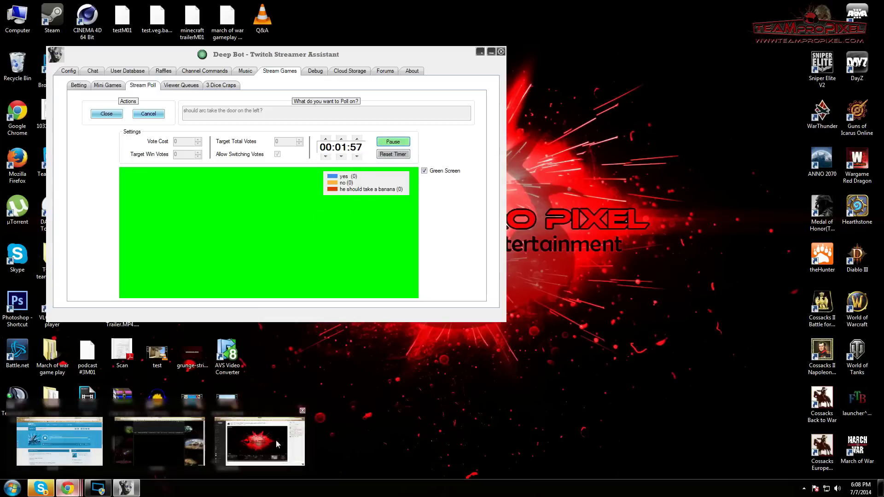
pyautogui.click(246, 442)
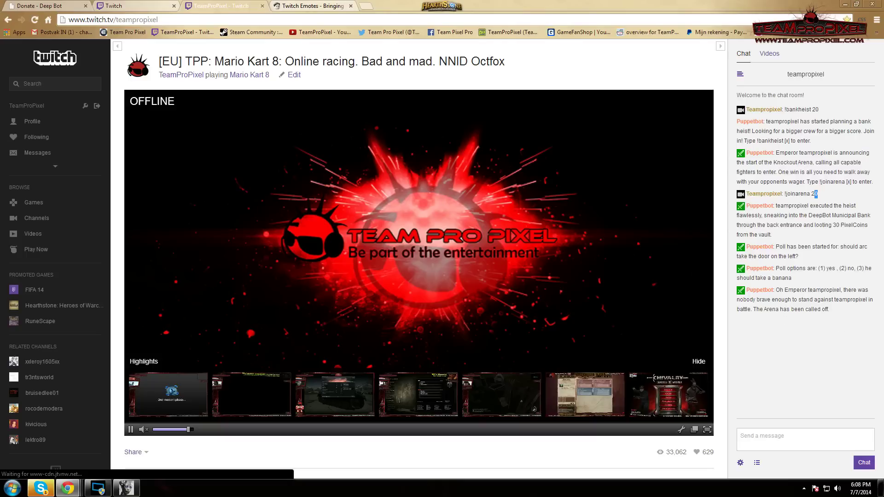
pyautogui.moveTo(829, 309); pyautogui.dragTo(784, 290)
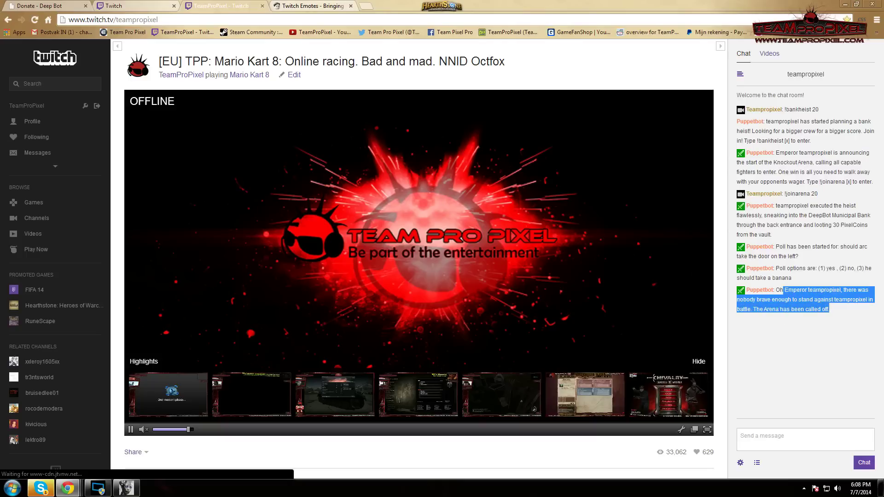
# Read through the bot's bank heist result message in the TeamProPixel Twitch chat.
pyautogui.click(772, 214)
pyautogui.moveTo(780, 205); pyautogui.dragTo(855, 206)
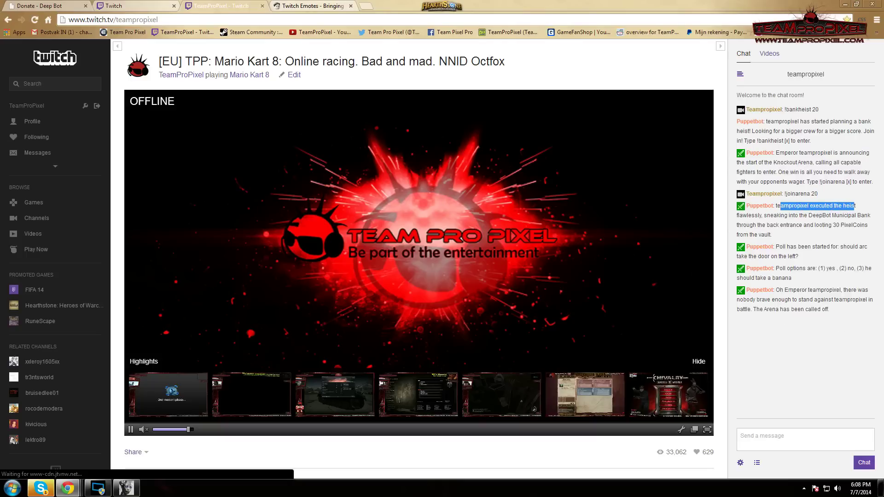
pyautogui.moveTo(764, 215); pyautogui.dragTo(848, 215)
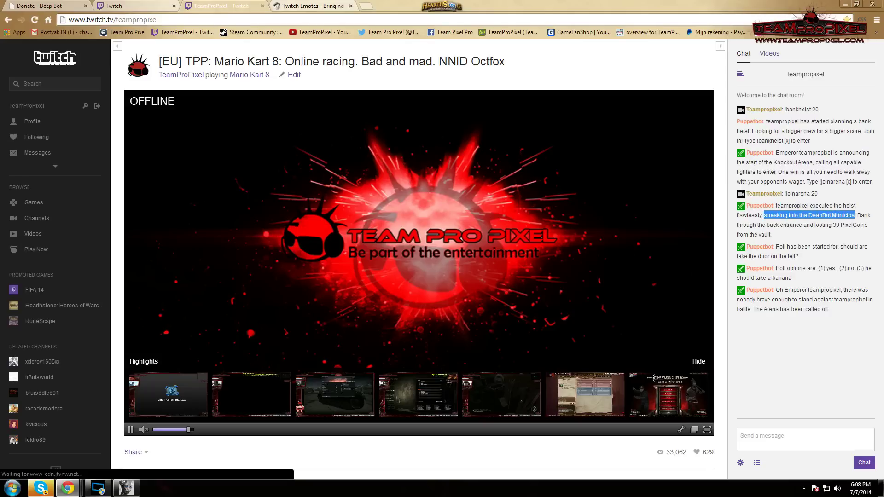
pyautogui.moveTo(855, 215)
pyautogui.mouseDown()
pyautogui.moveTo(868, 214)
pyautogui.moveTo(859, 223)
pyautogui.mouseUp()
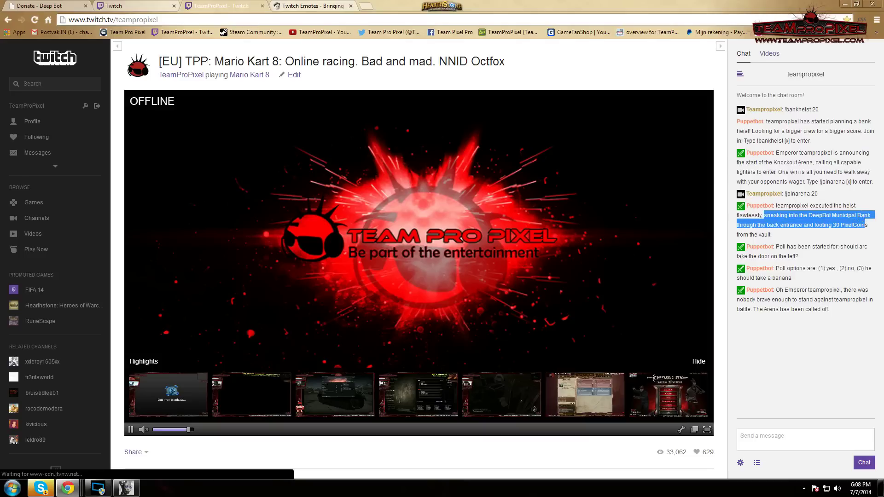
pyautogui.click(858, 223)
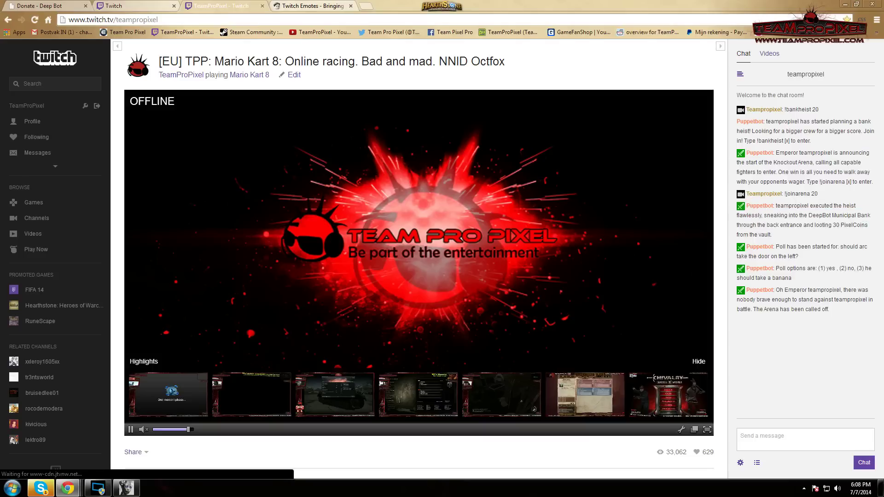
pyautogui.moveTo(832, 224); pyautogui.dragTo(865, 225)
pyautogui.moveTo(772, 235); pyautogui.dragTo(775, 206)
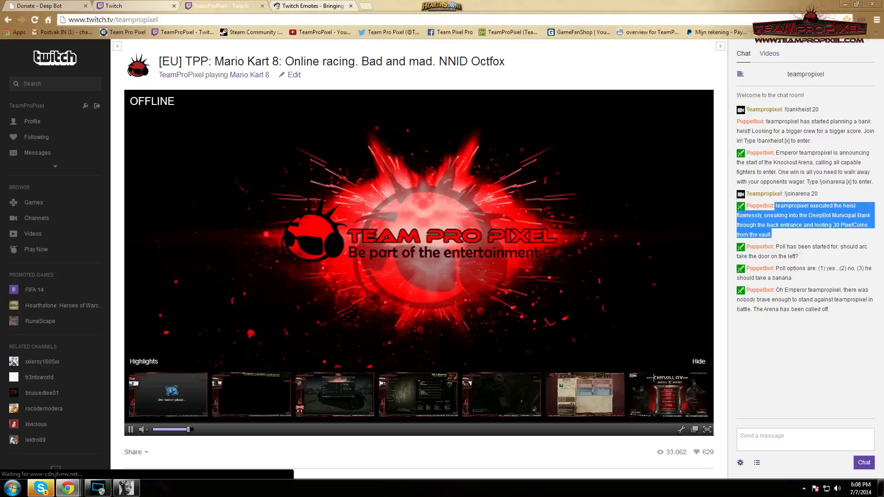
# Return to DeepBot and pause the running stream poll timer.
pyautogui.click(845, 4)
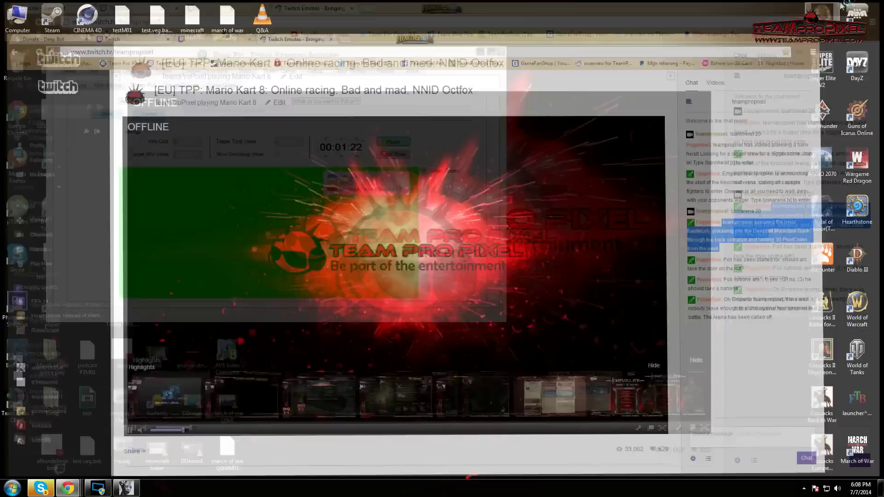
pyautogui.click(393, 142)
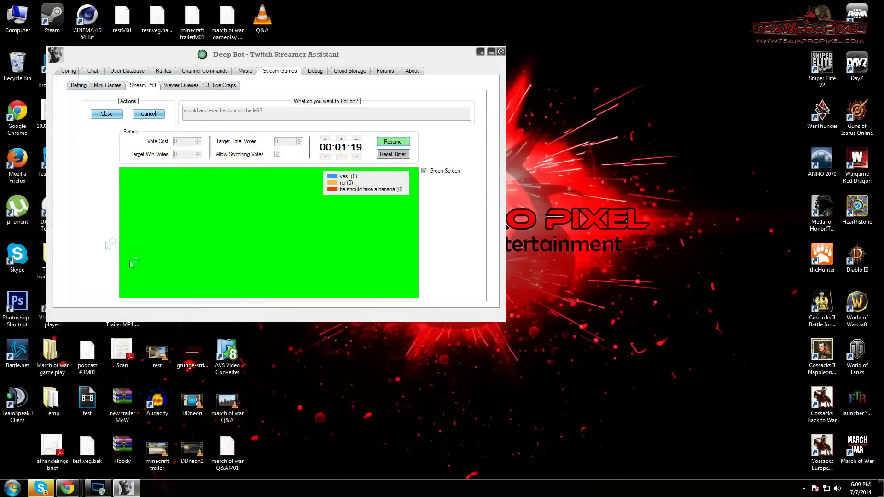
# Fill in viewer queue !queue1 with the title "i wanna join Arctomian in to World of tanks", all viewers allowed and an entry cost of 10.
pyautogui.click(189, 86)
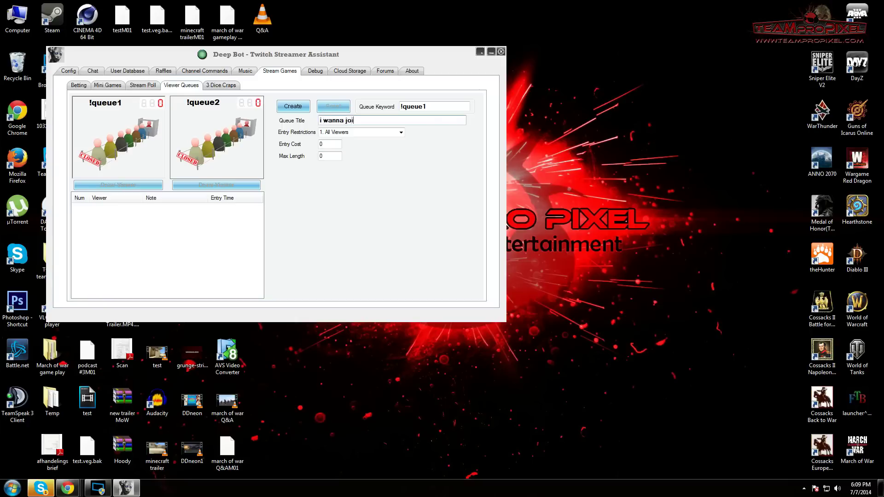
pyautogui.write('ctomian in to World of tanks')
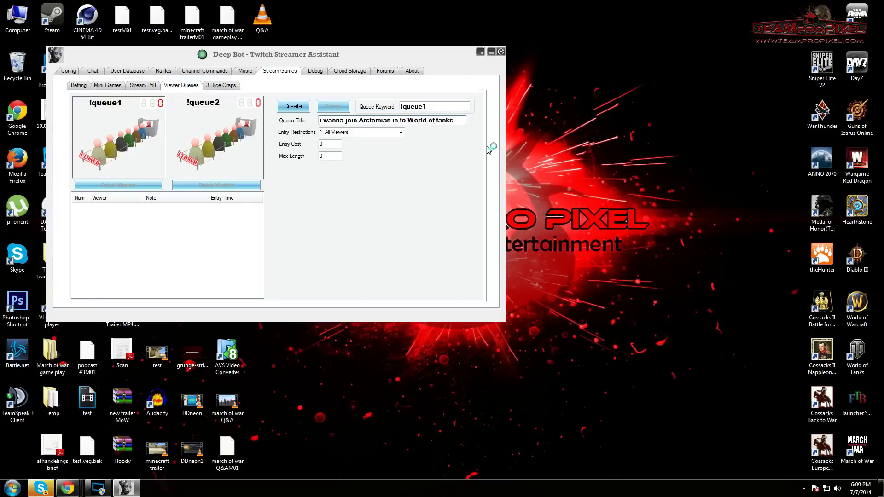
pyautogui.click(333, 132)
pyautogui.press('Tab')
pyautogui.click(298, 108)
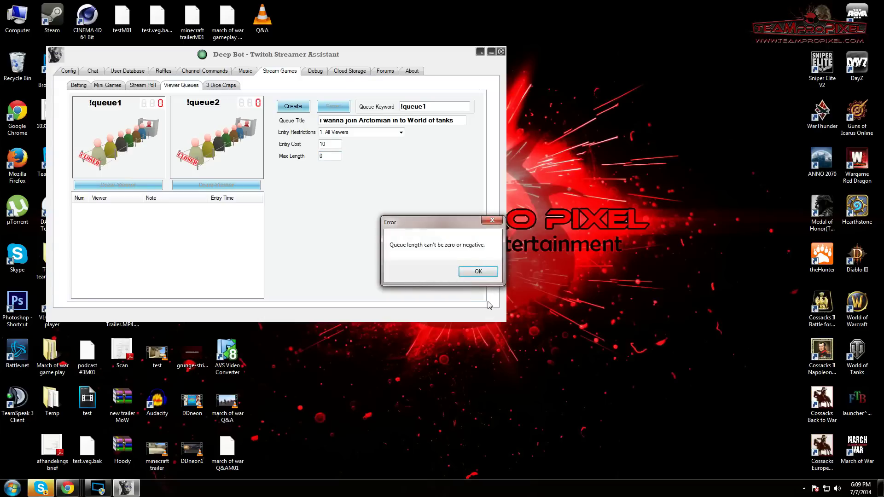
# Try to create the viewer queue with a max length of 2:00.
pyautogui.click(479, 272)
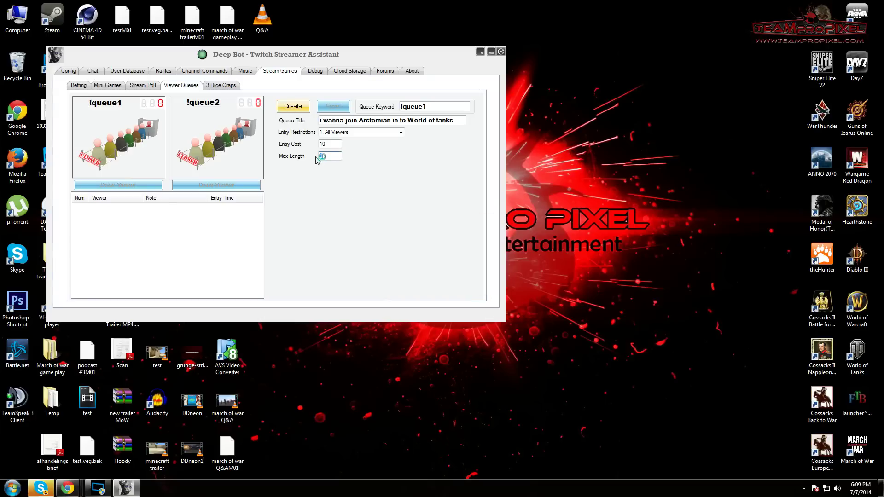
pyautogui.write('2:0')
pyautogui.click(305, 110)
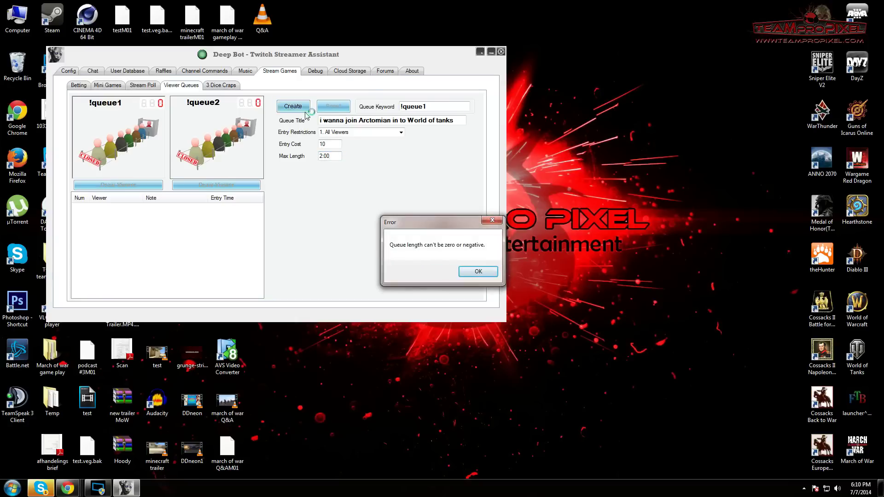
# Set the queue's max length to 5 and create the viewer queue.
pyautogui.click(477, 271)
pyautogui.moveTo(330, 157); pyautogui.dragTo(311, 158)
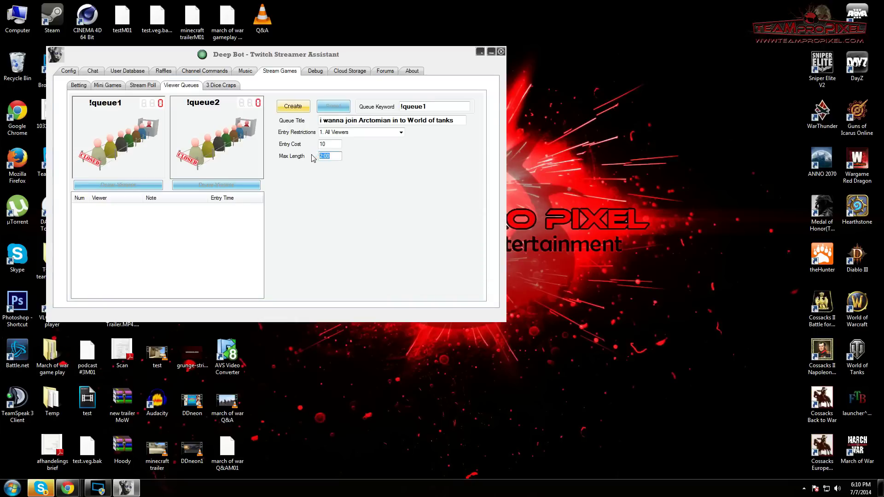
pyautogui.write('5')
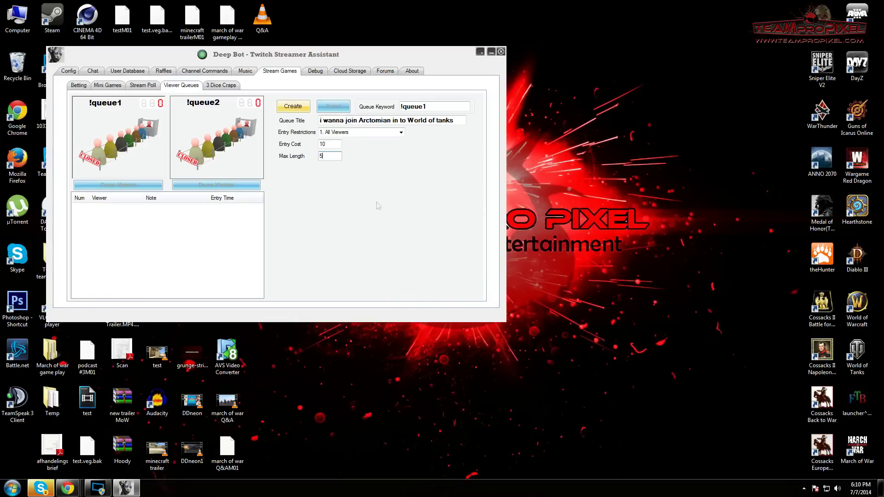
pyautogui.click(293, 106)
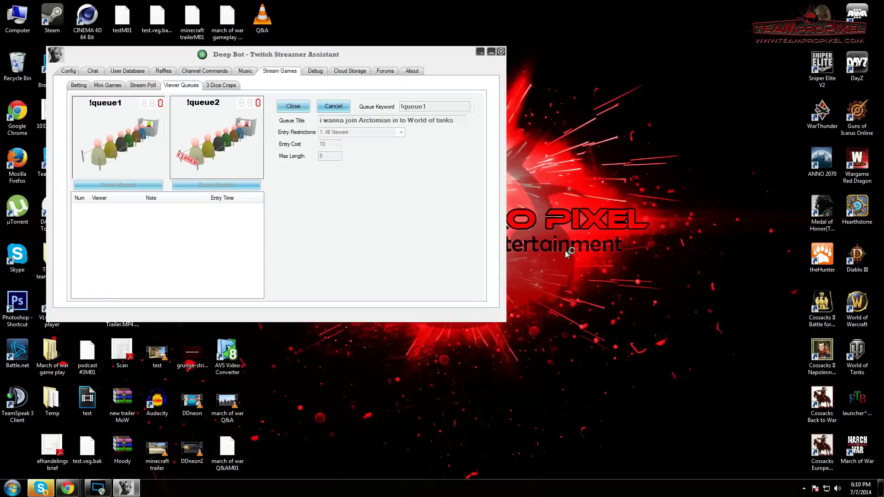
# Check the Twitch chat in Chrome for a bot message about the viewer queue and return to DeepBot.
pyautogui.click(41, 488)
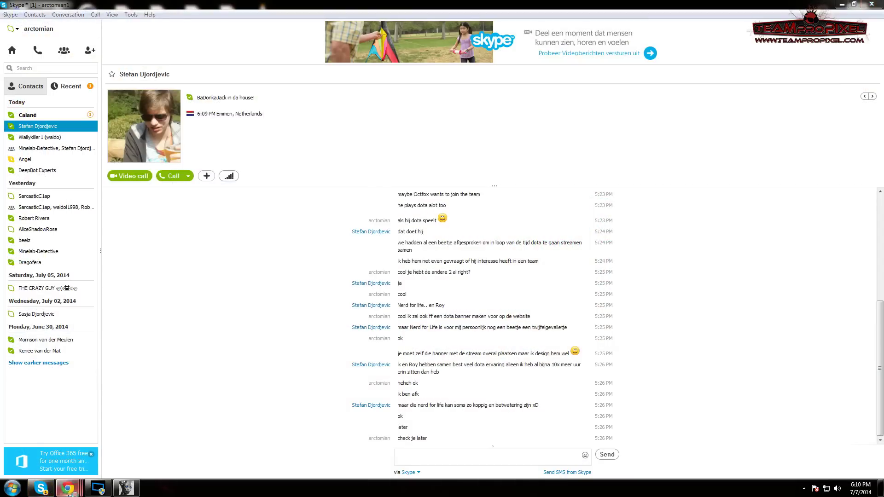
pyautogui.hotkey('alt', 'Tab')
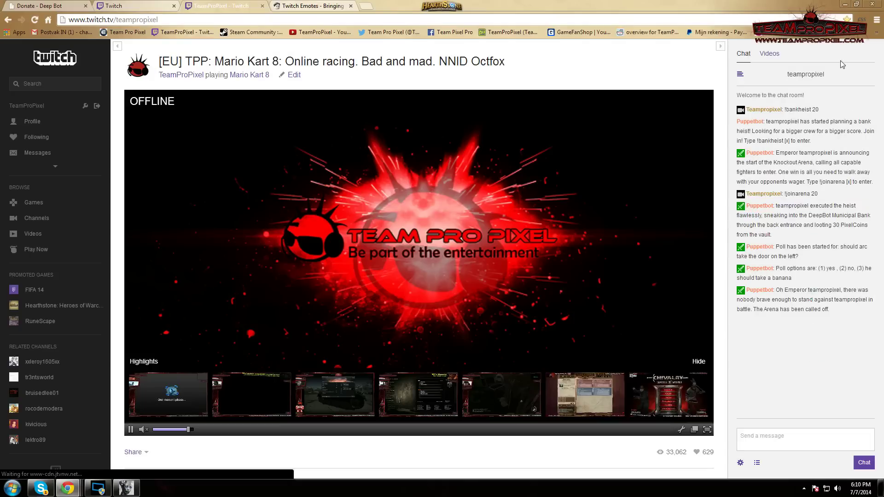
pyautogui.click(847, 5)
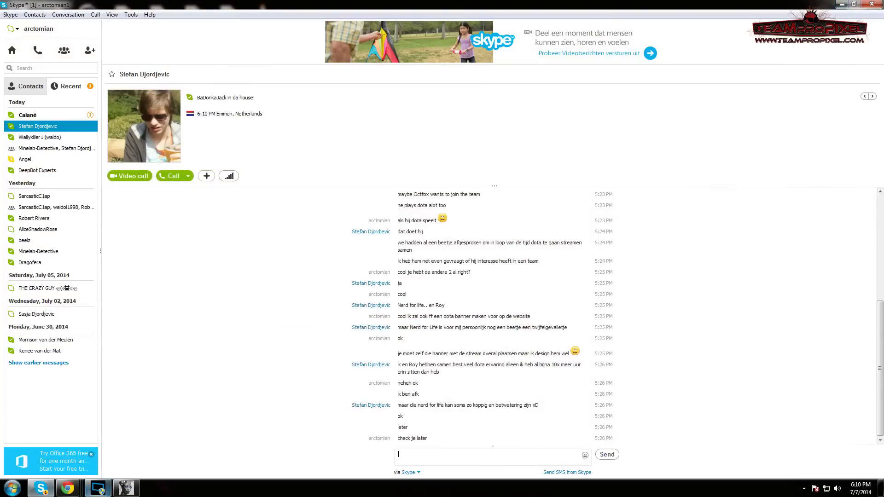
pyautogui.click(841, 5)
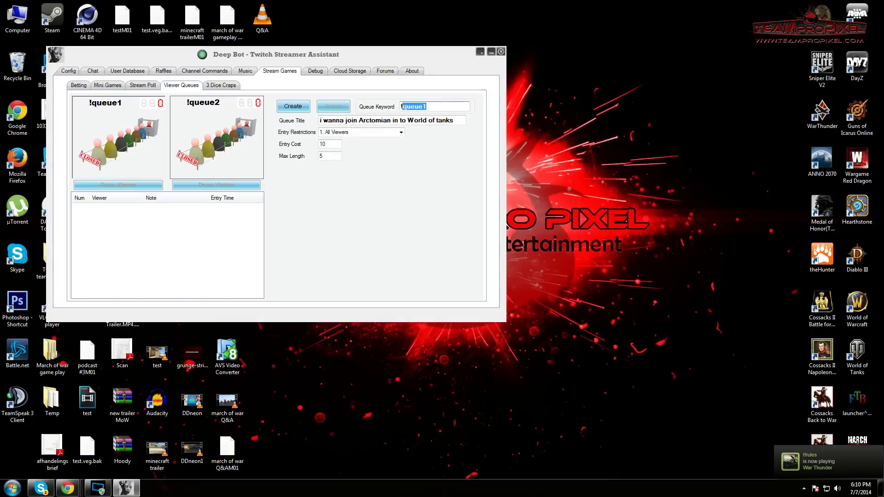
# Cancel the open viewer queue and create it again with the same keyword, title and entry settings.
pyautogui.click(293, 106)
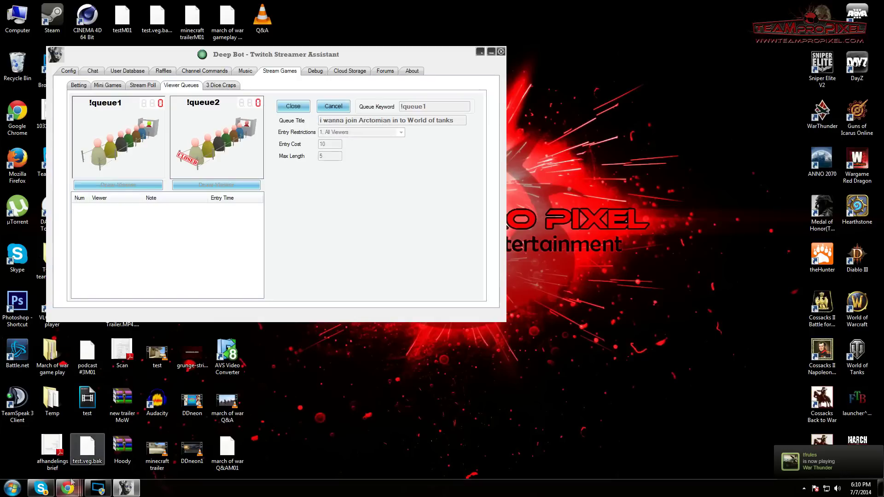
pyautogui.click(41, 488)
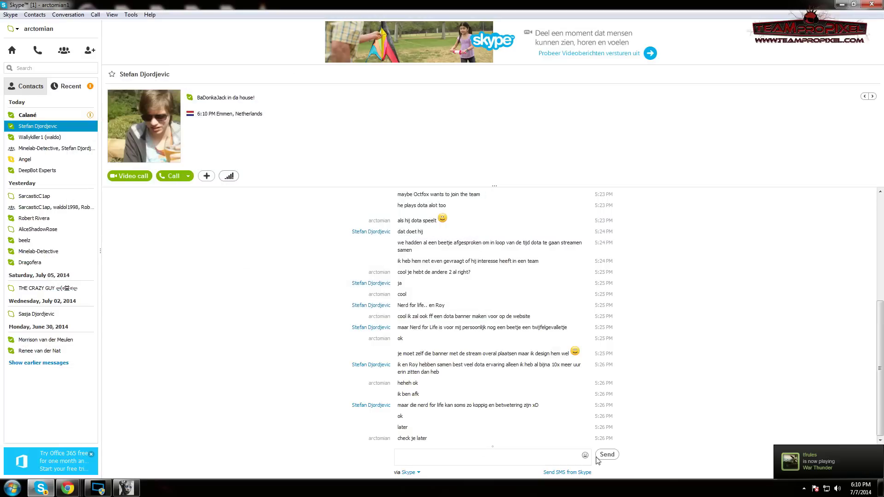
pyautogui.click(842, 4)
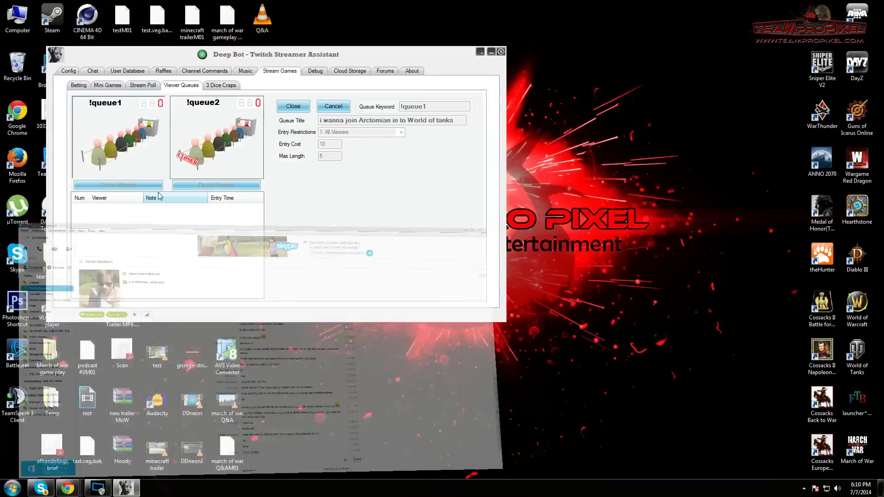
# Switch to Chrome and enter the viewer queue by sending !queue1 in the Twitch chat.
pyautogui.moveTo(82, 478)
pyautogui.click(258, 441)
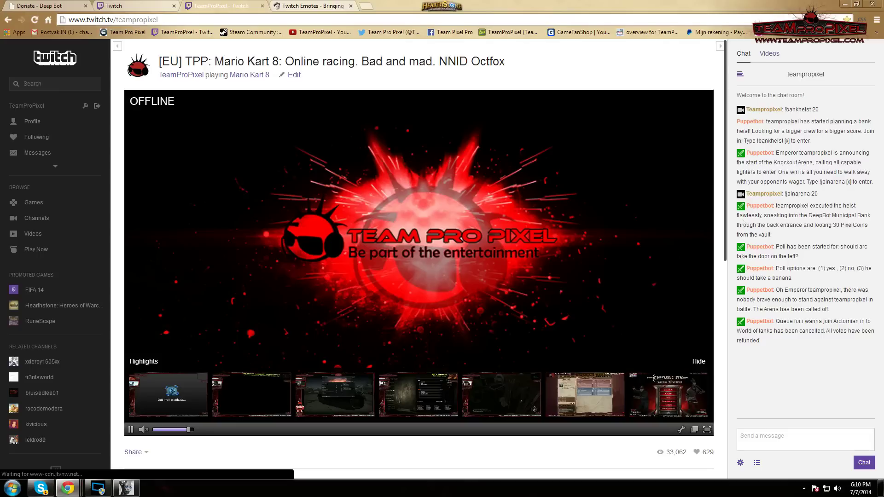
pyautogui.click(806, 439)
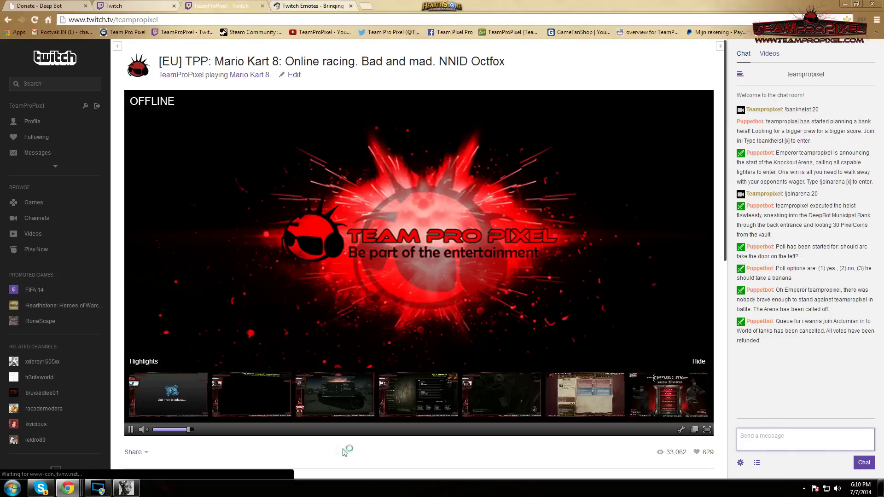
pyautogui.click(126, 488)
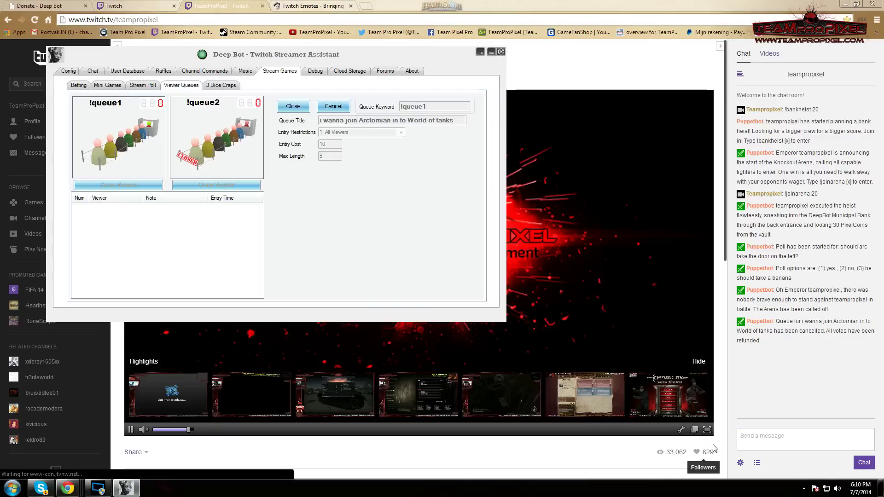
pyautogui.click(127, 488)
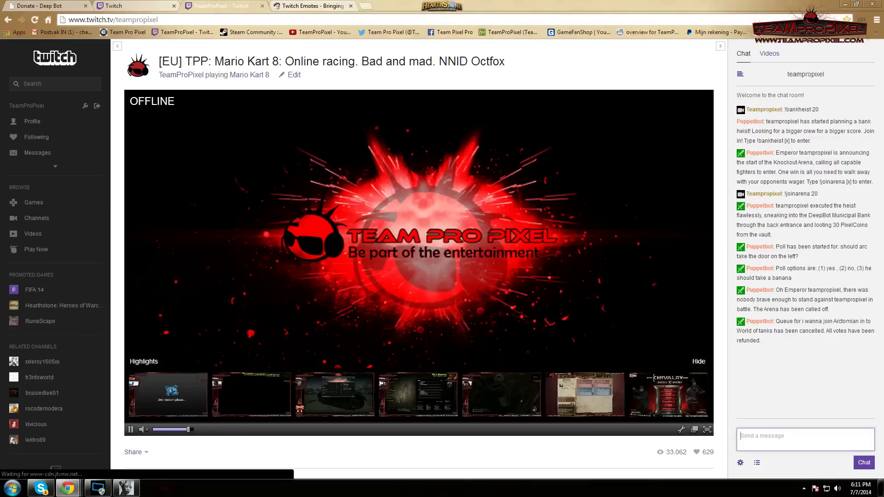
pyautogui.write('!queue1')
pyautogui.press('Return')
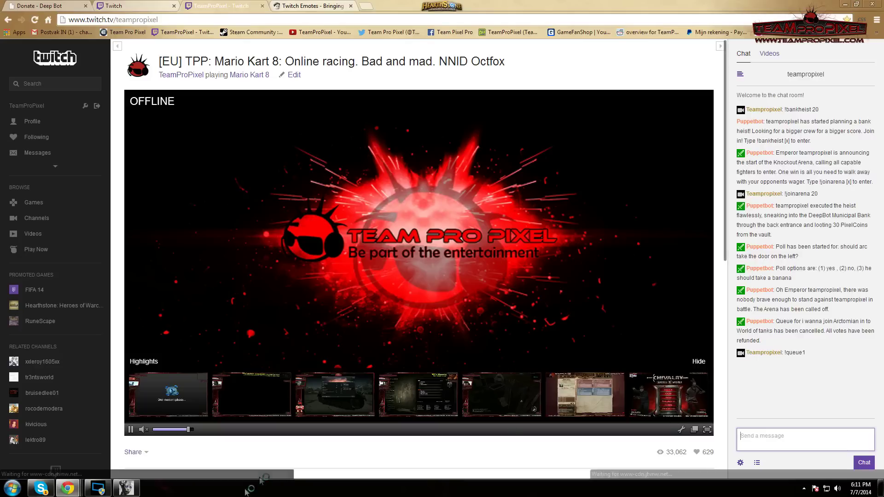
# Switch to DeepBot and draw the waiting viewer from !queue1.
pyautogui.click(125, 488)
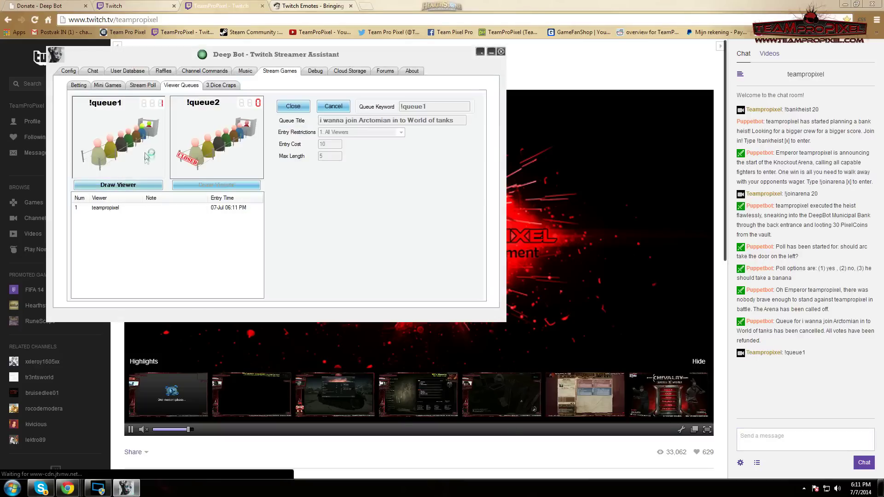
pyautogui.click(115, 188)
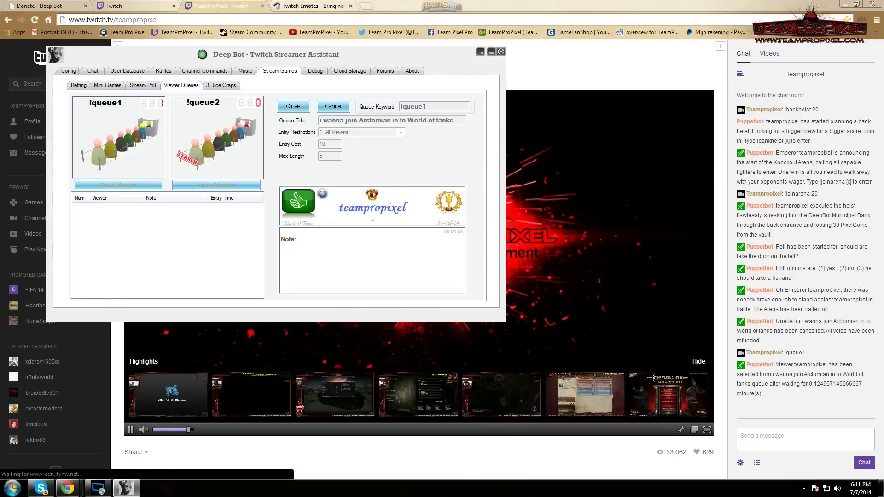
# Read the bot's message in the Twitch chat about the drawn viewer and the waiting time.
pyautogui.click(797, 396)
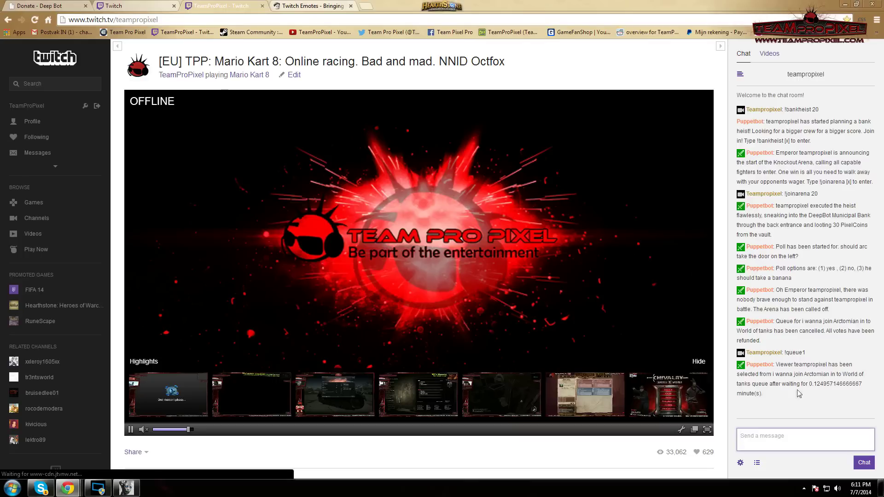
pyautogui.moveTo(814, 383); pyautogui.dragTo(861, 383)
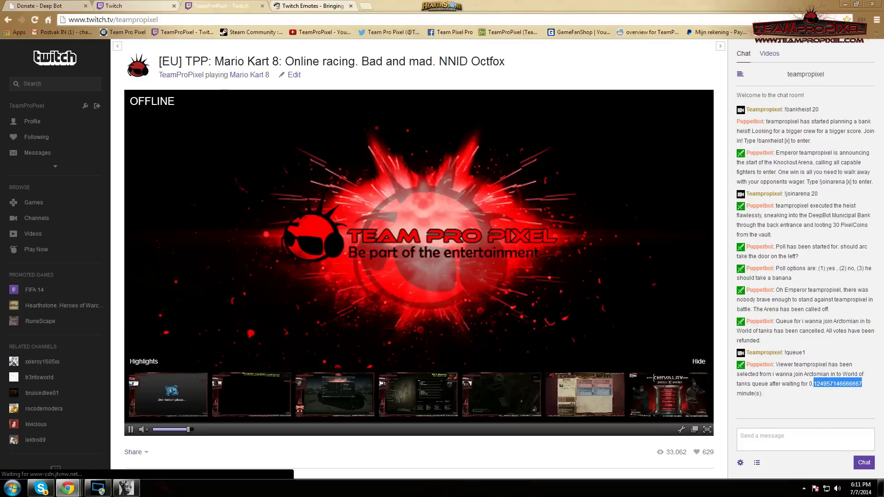
pyautogui.click(820, 394)
pyautogui.moveTo(810, 386); pyautogui.dragTo(861, 385)
pyautogui.moveTo(763, 394); pyautogui.dragTo(737, 394)
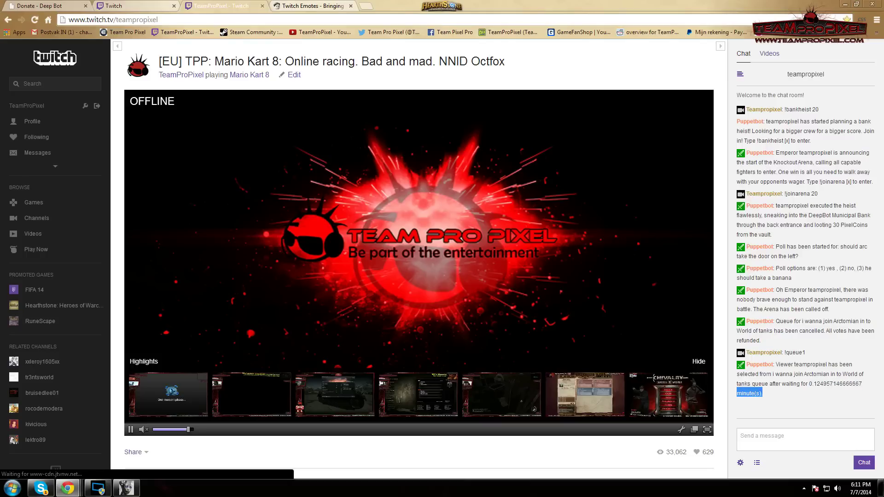
pyautogui.click(791, 401)
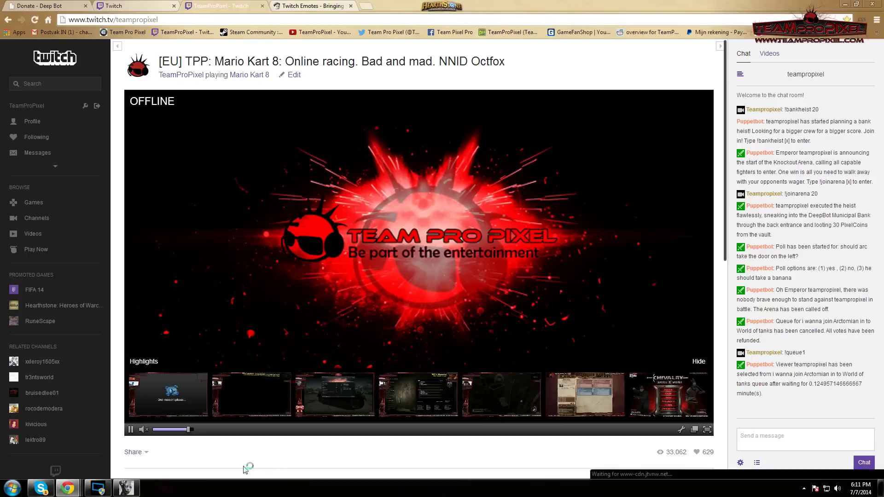
# Minimize Chrome and bring DeepBot's viewer queues page back up on the desktop.
pyautogui.click(126, 488)
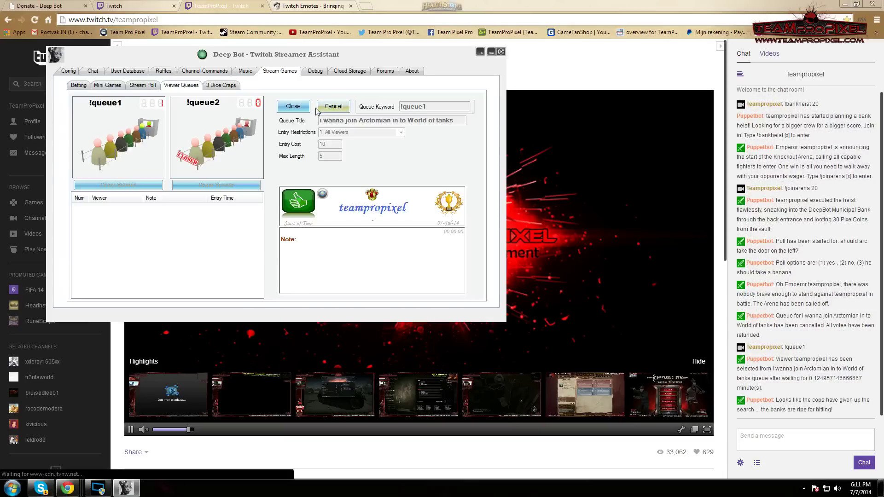
pyautogui.click(299, 106)
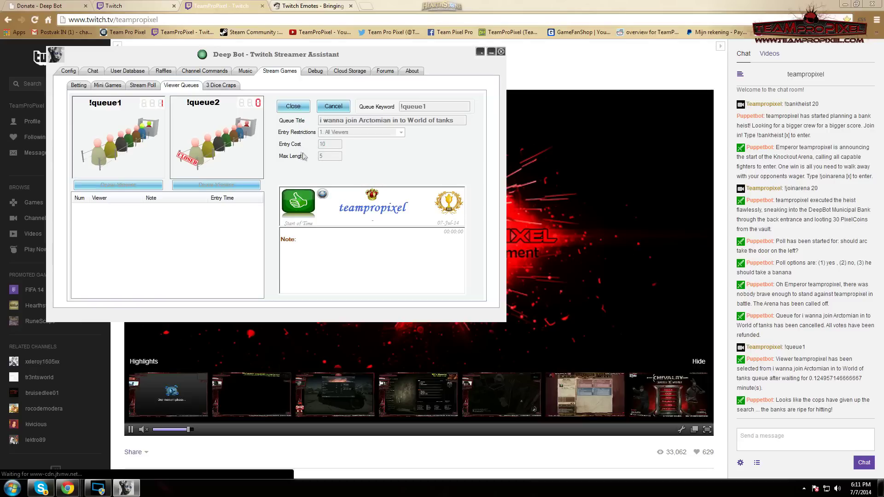
pyautogui.click(491, 51)
pyautogui.click(319, 6)
pyautogui.hotkey('ctrl', 'shift', 'Tab')
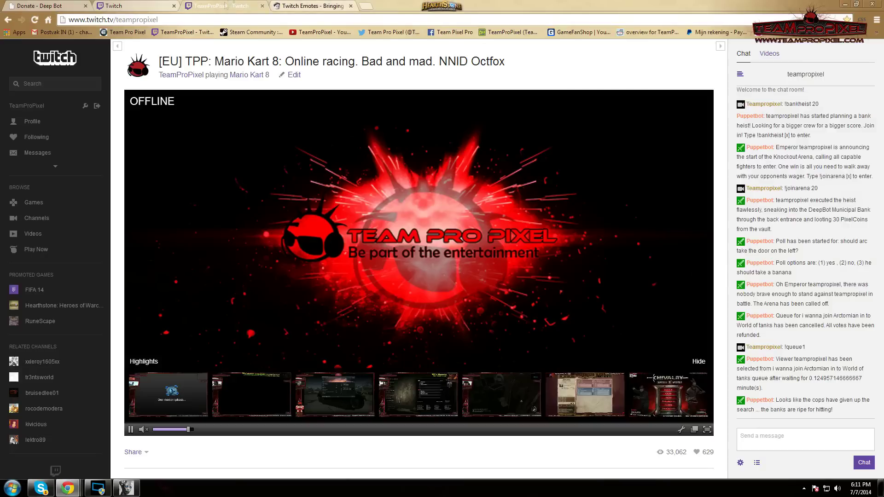
pyautogui.click(845, 4)
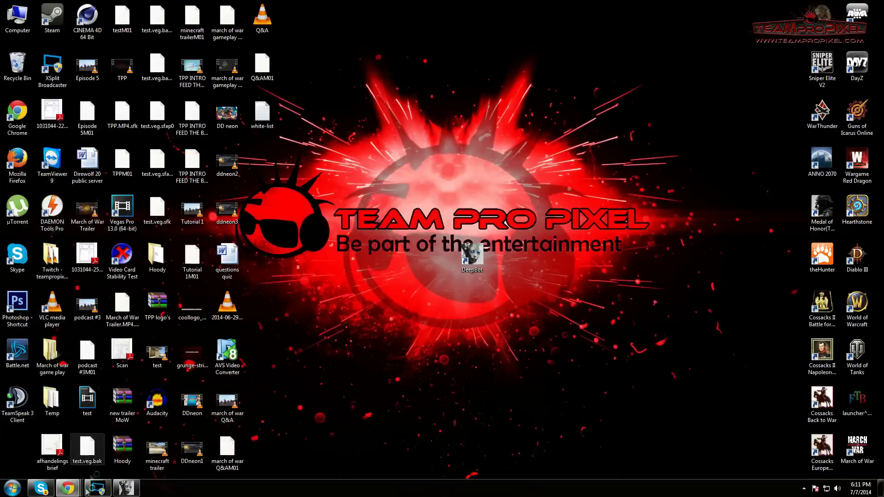
pyautogui.click(124, 488)
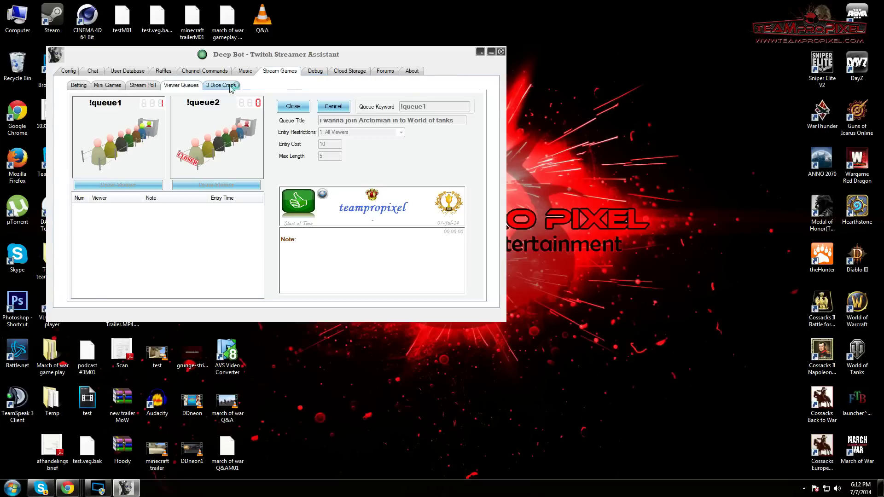
# Open DeepBot's debug log and examine the recorded server and chat messages.
pyautogui.click(314, 74)
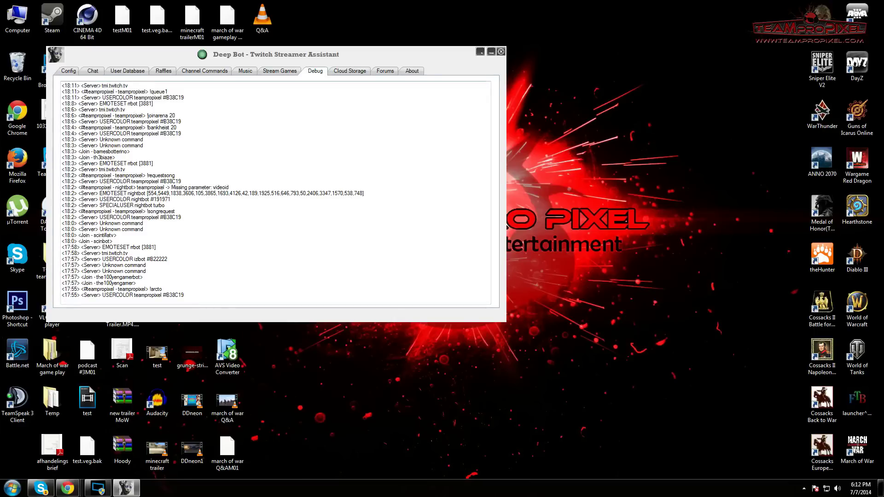
pyautogui.moveTo(184, 295); pyautogui.dragTo(62, 85)
pyautogui.click(147, 271)
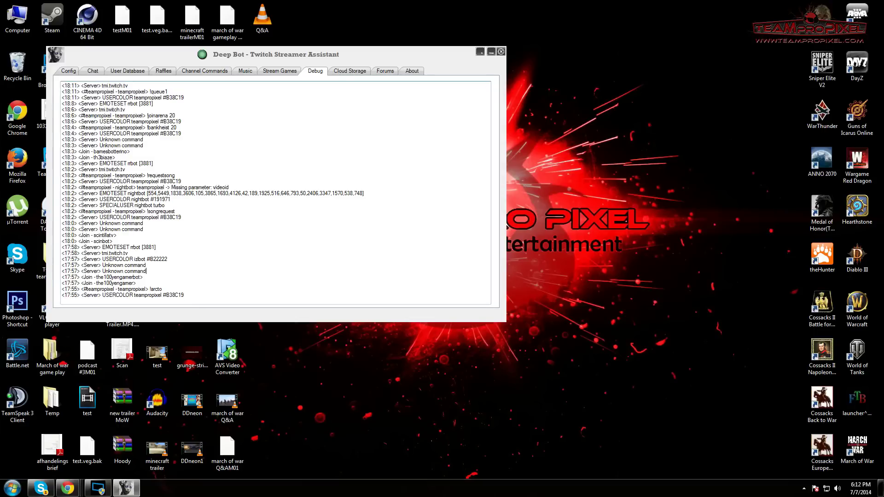
# Open the DeepBot forums inside the program and look through the list of boards.
pyautogui.click(348, 71)
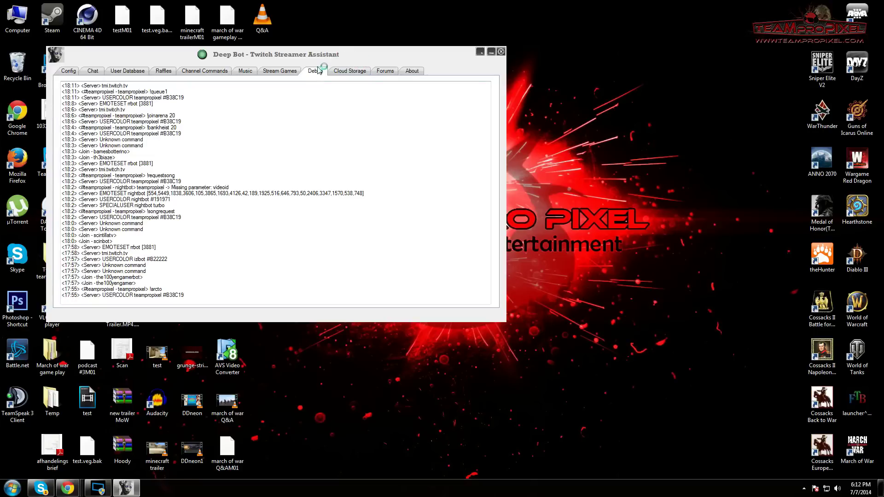
pyautogui.click(394, 70)
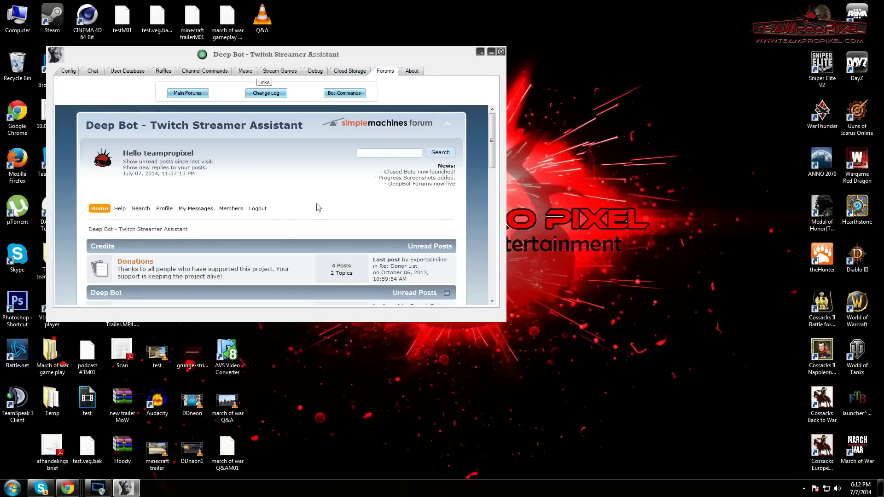
pyautogui.moveTo(492, 134)
pyautogui.mouseDown()
pyautogui.moveTo(495, 174)
pyautogui.moveTo(501, 134)
pyautogui.moveTo(500, 173)
pyautogui.moveTo(506, 141)
pyautogui.mouseUp()
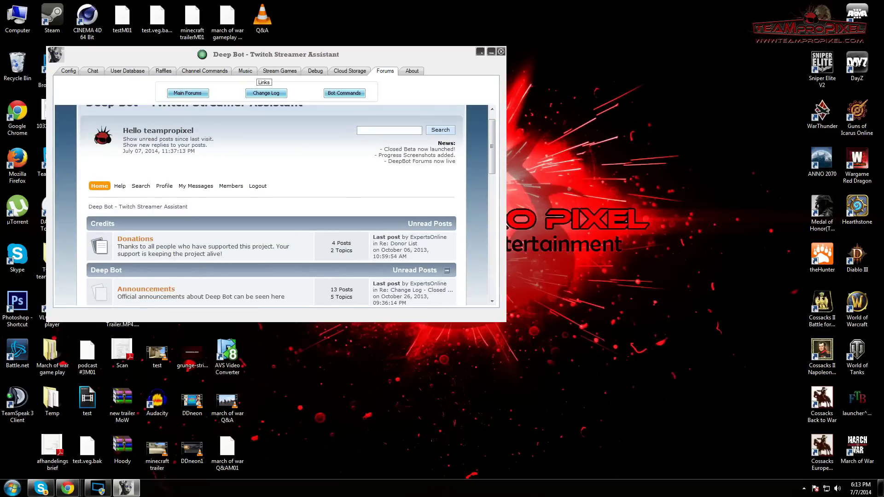
# Open DeepBot's version and contact information and check for program updates.
pyautogui.click(412, 71)
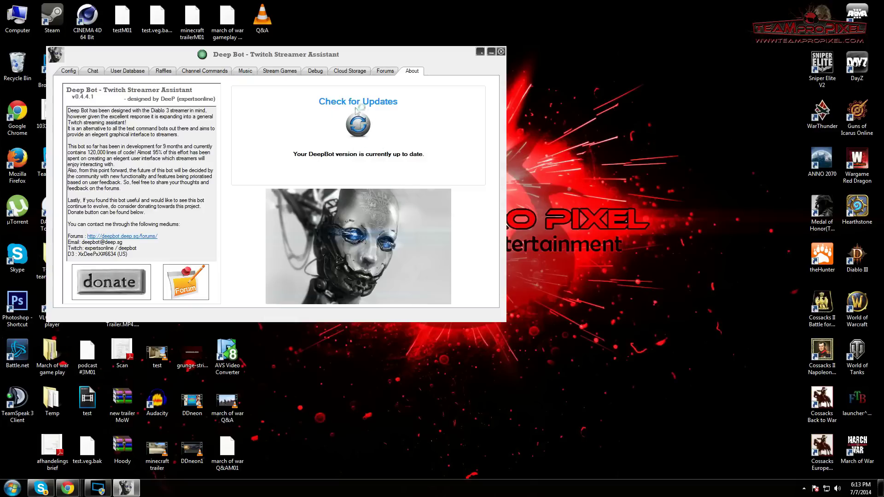
pyautogui.click(69, 72)
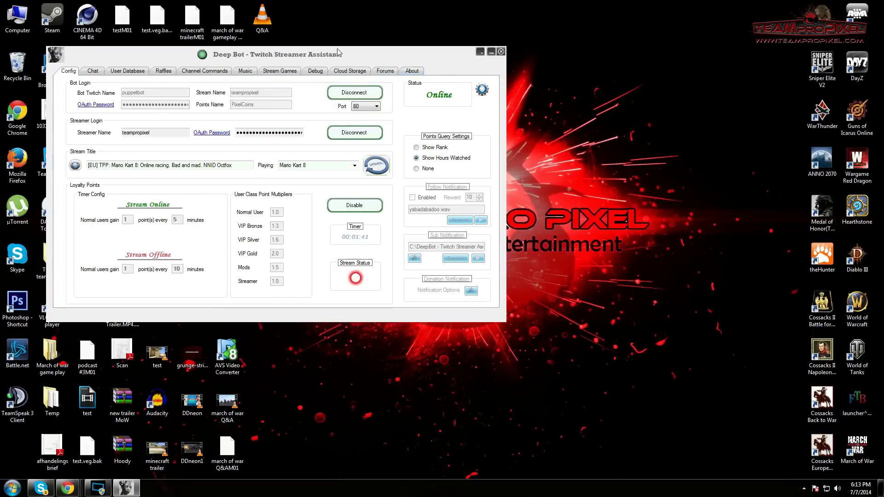
pyautogui.click(413, 71)
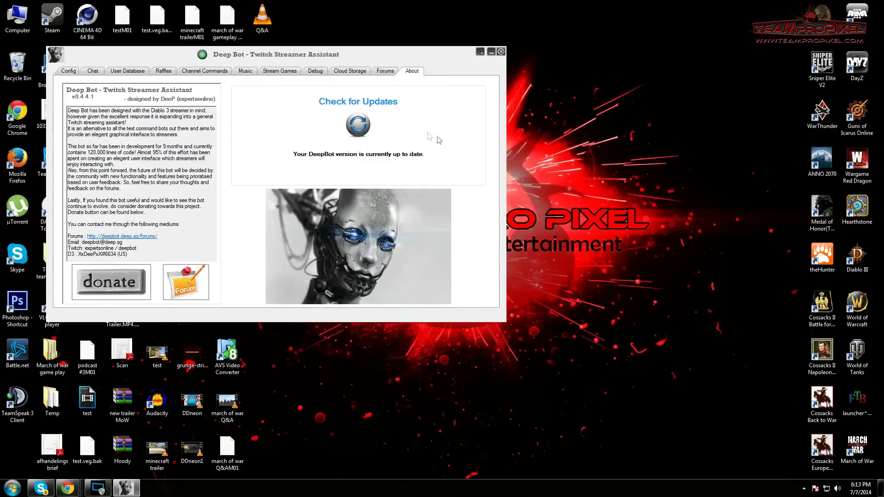
pyautogui.click(365, 129)
pyautogui.click(363, 123)
# Minimize DeepBot and switch to Chrome with the Twitch channel page.
pyautogui.click(491, 51)
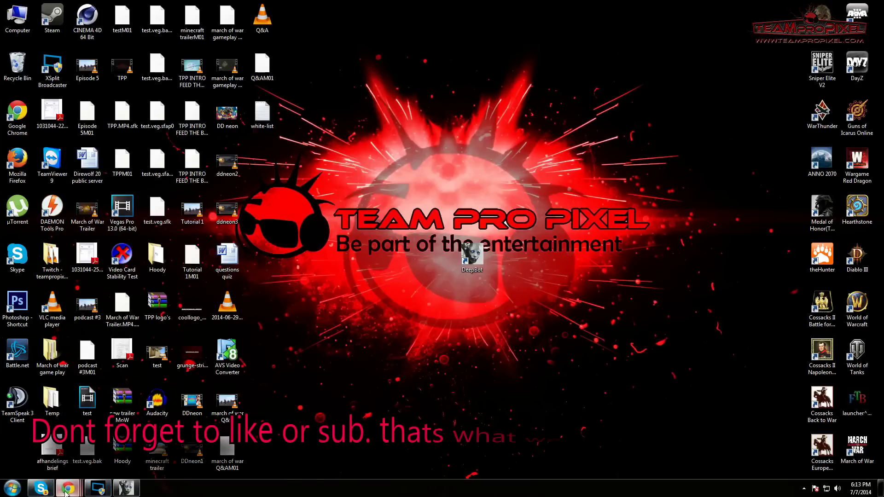
pyautogui.moveTo(68, 488)
pyautogui.click(259, 441)
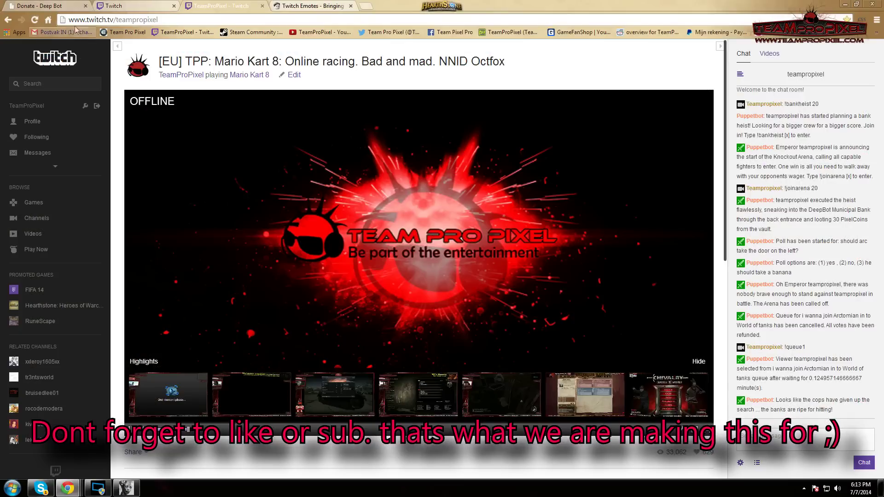